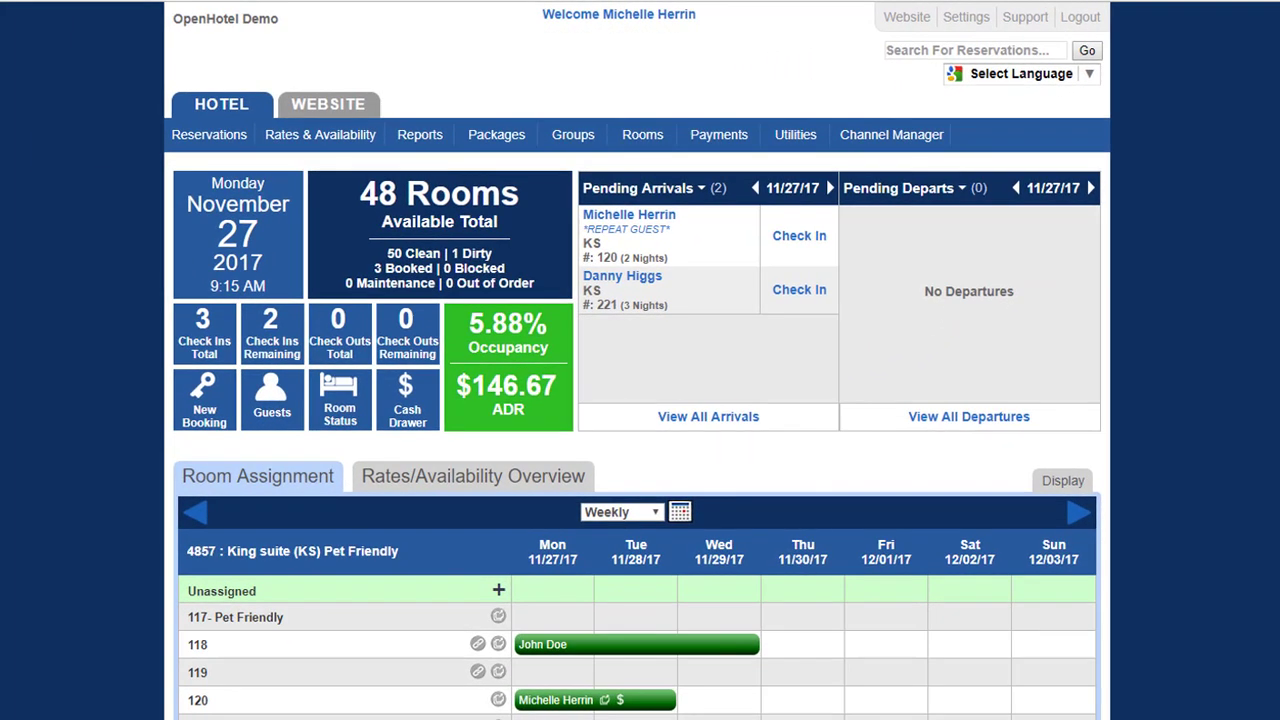
# - Look over the weekly room assignment grid for the King suite (KS) Pet Friendly rooms
pyautogui.scroll(-1, 640, 400)
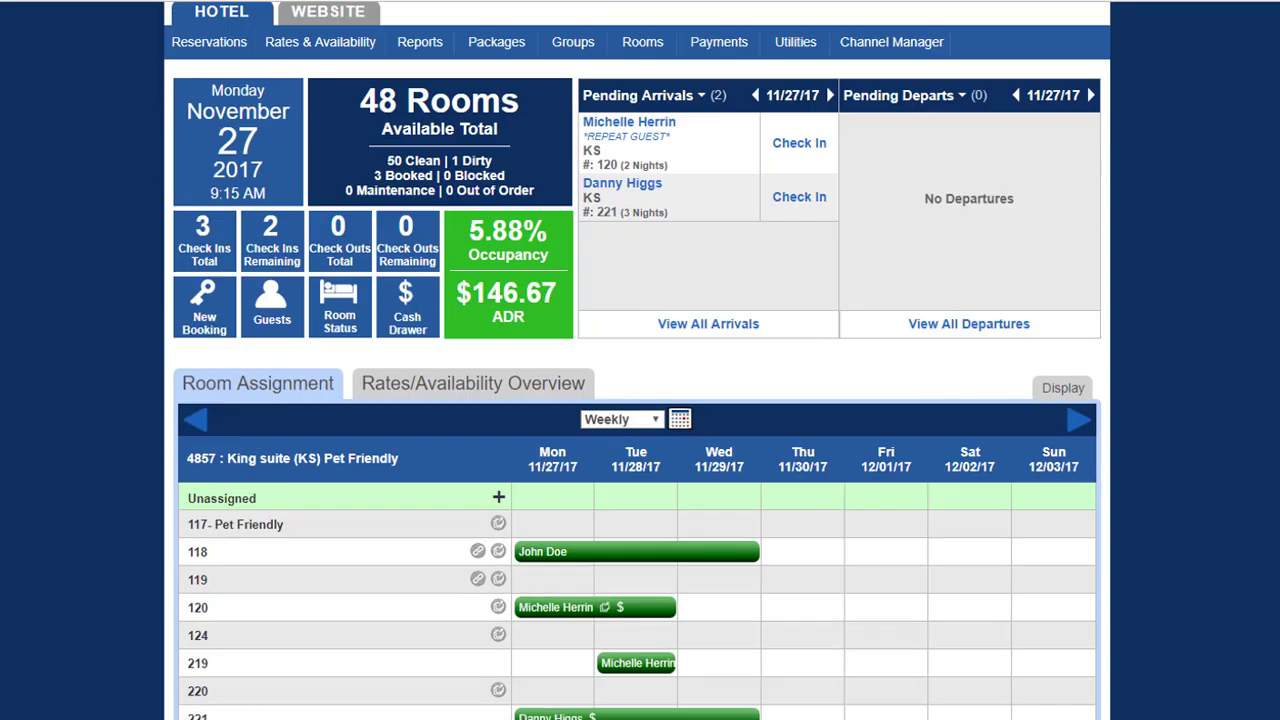
pyautogui.scroll(-1, 640, 400)
pyautogui.scroll(-1, 640, 400)
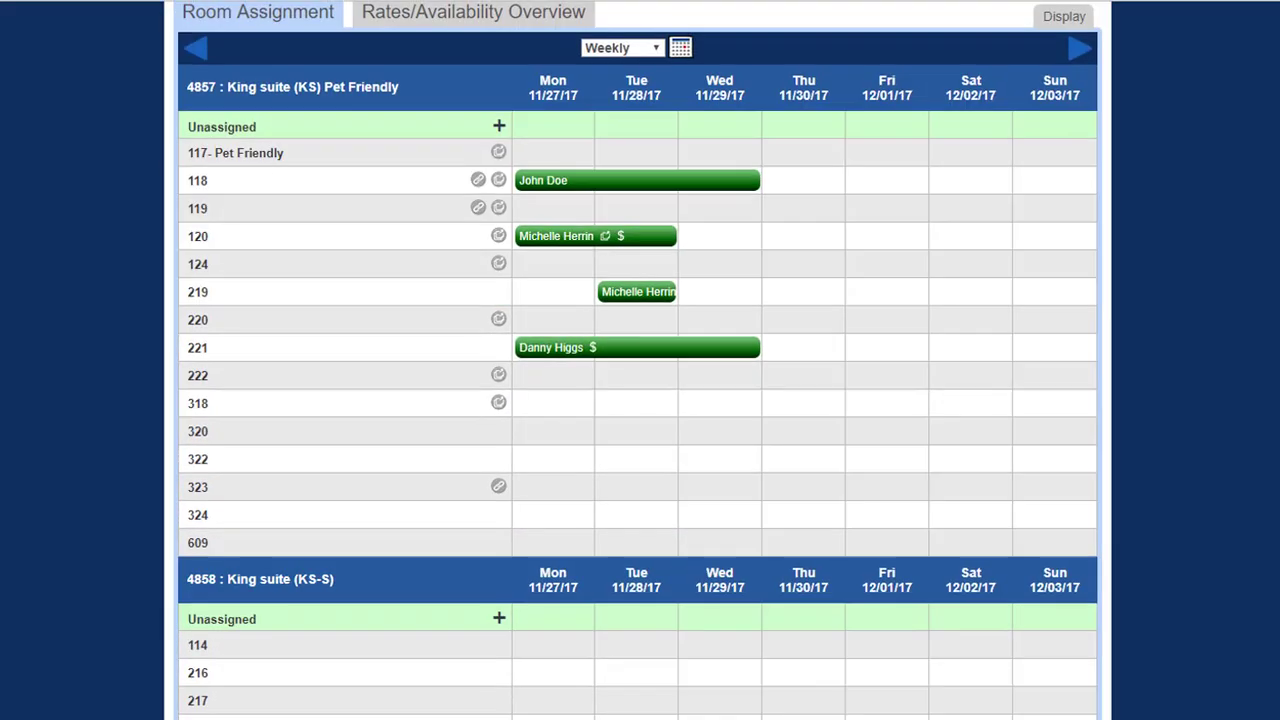
pyautogui.scroll(3, 637, 400)
pyautogui.scroll(2, 637, 400)
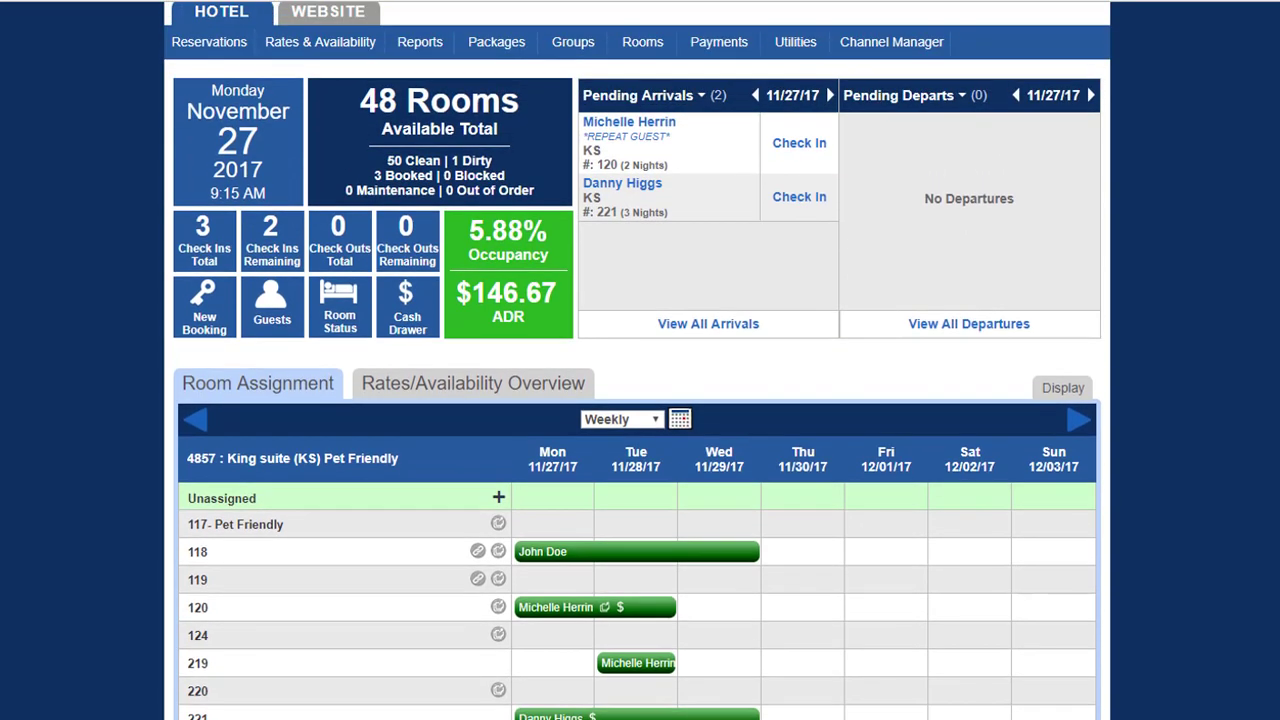
# - Open the Rates/Availability Overview, check its period and channel options, and switch the grid from availability to Rates
pyautogui.click(455, 386)
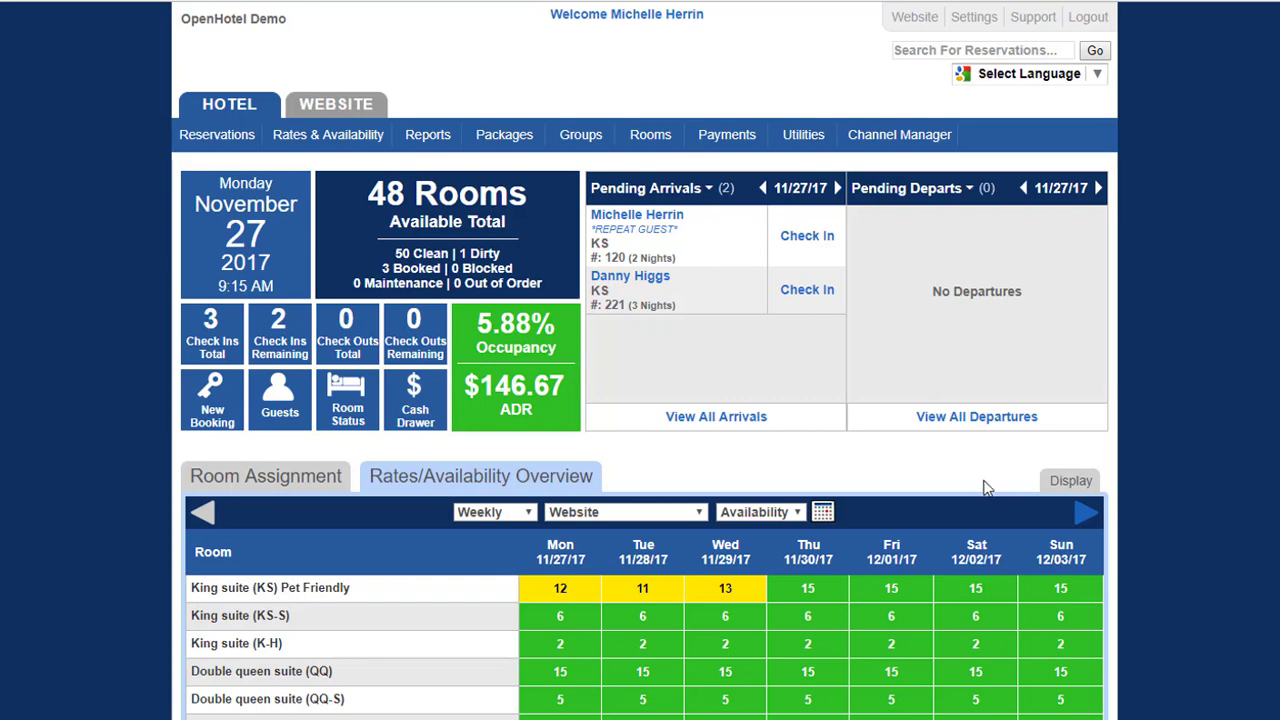
pyautogui.click(530, 516)
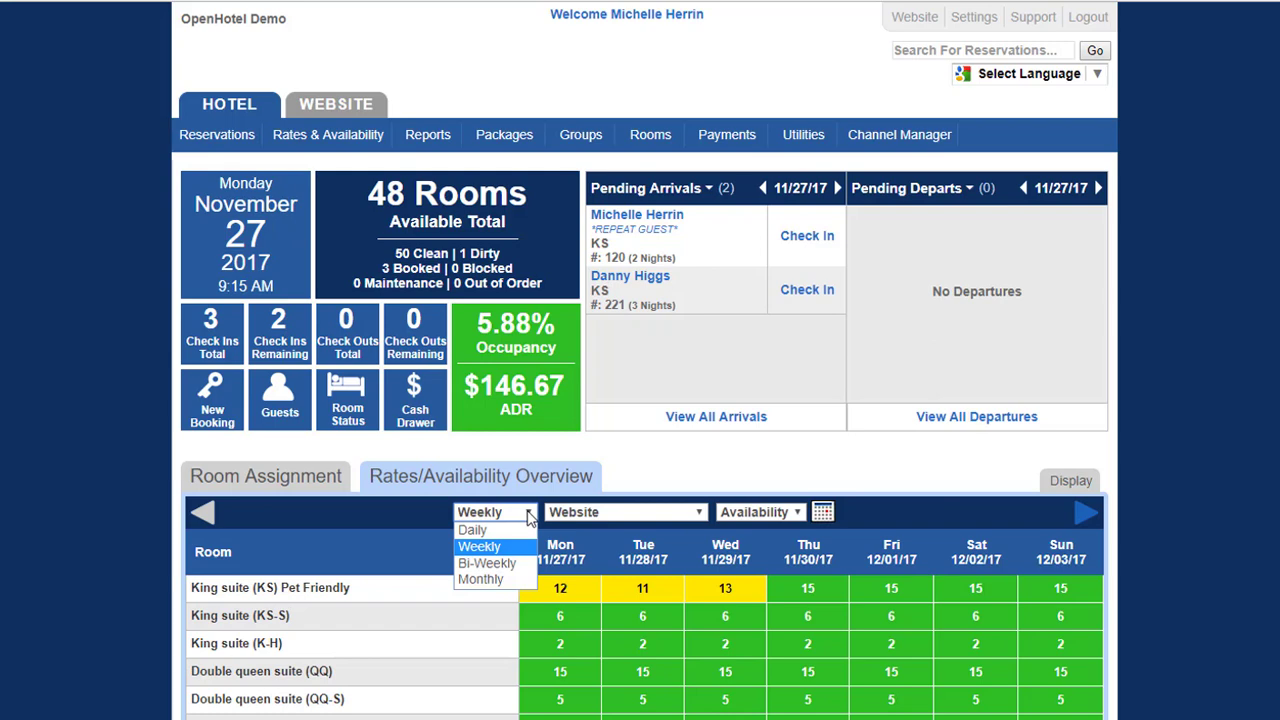
pyautogui.click(704, 512)
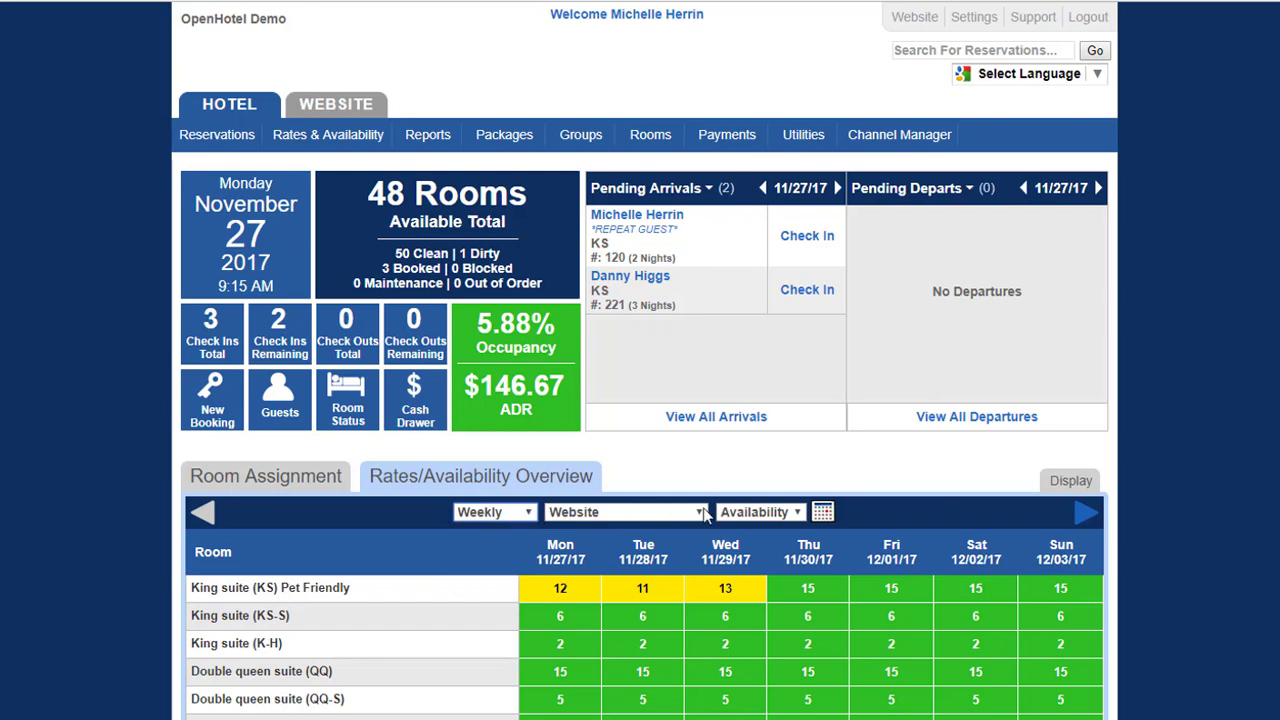
pyautogui.click(704, 512)
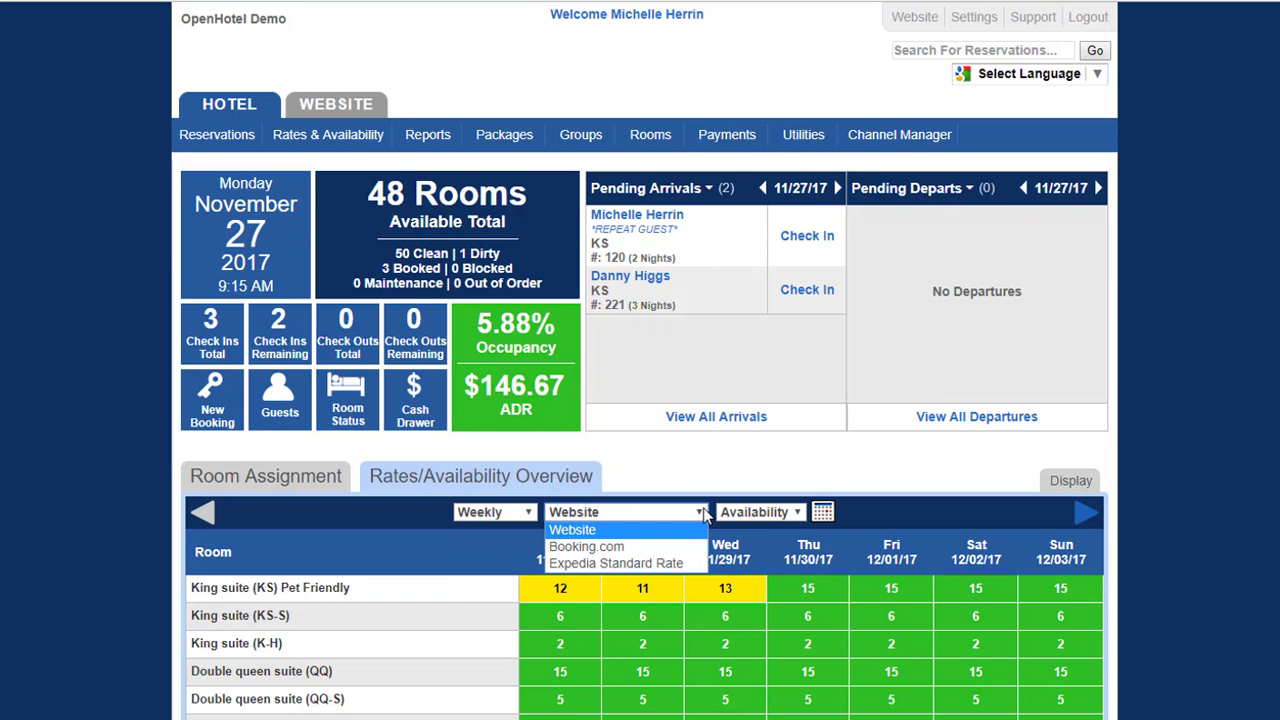
pyautogui.click(778, 512)
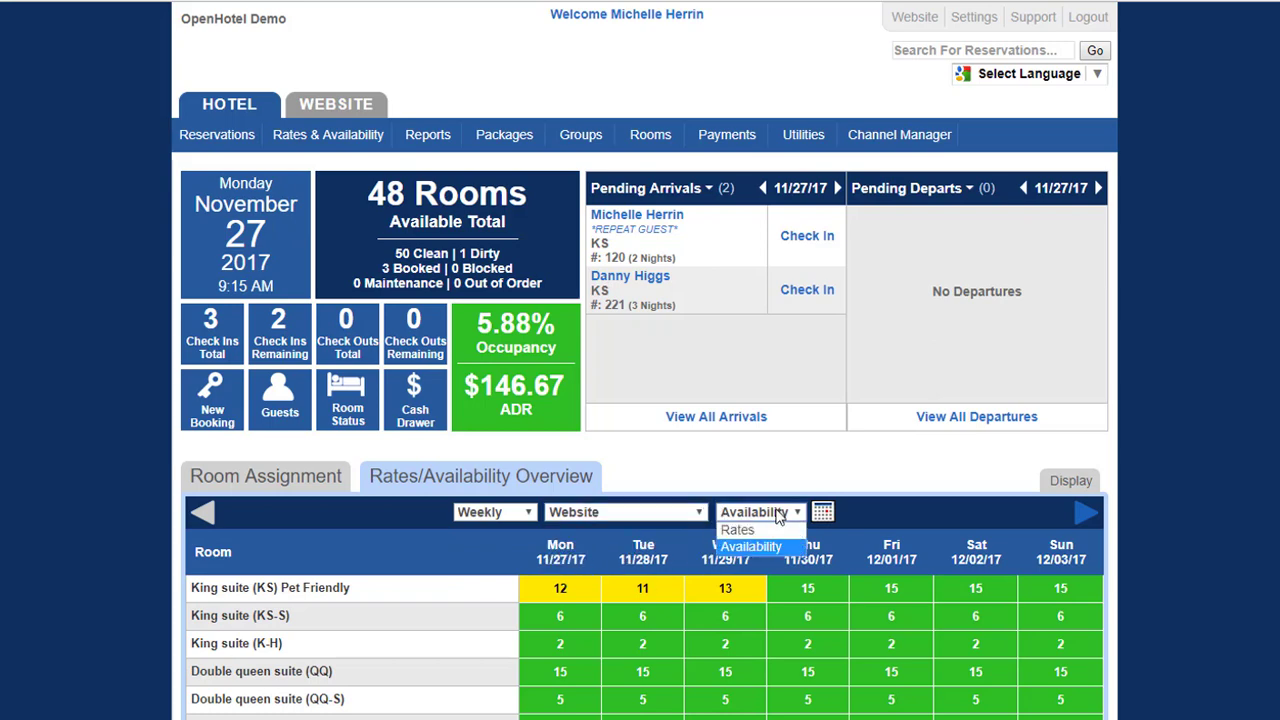
pyautogui.click(772, 529)
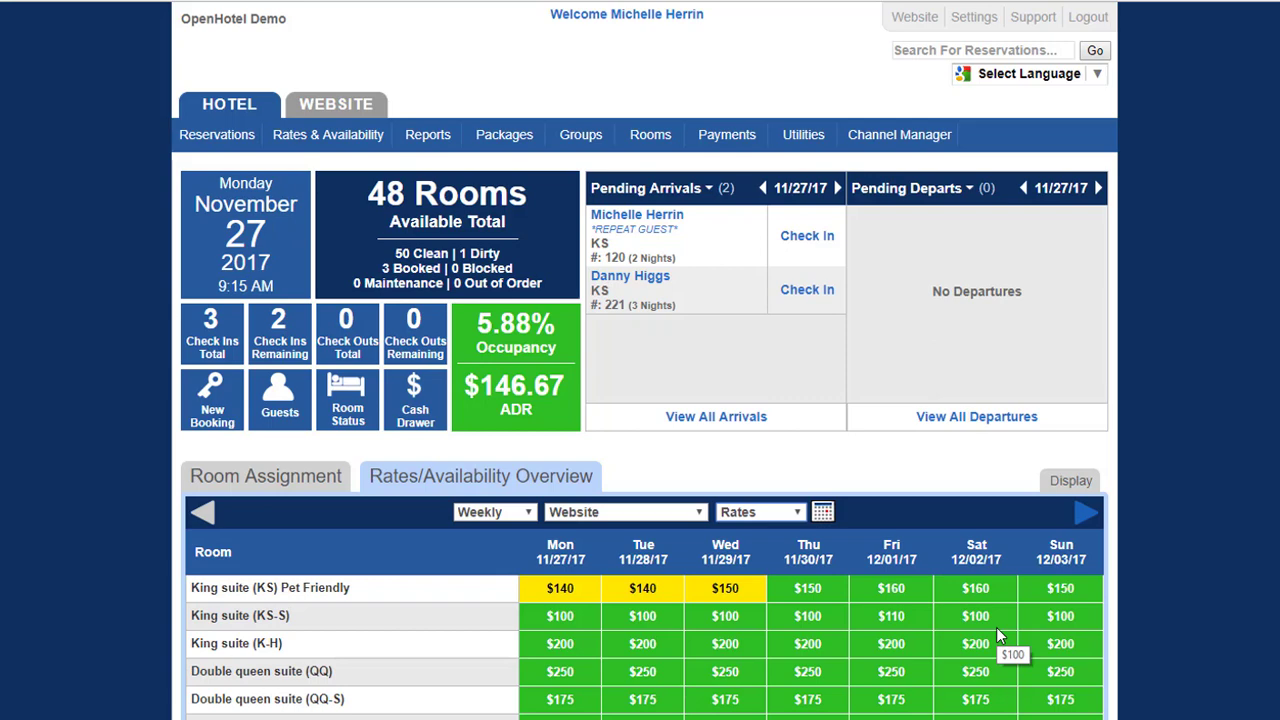
# - Advance the weekly rates overview to view the rates for future weeks
pyautogui.click(1085, 512)
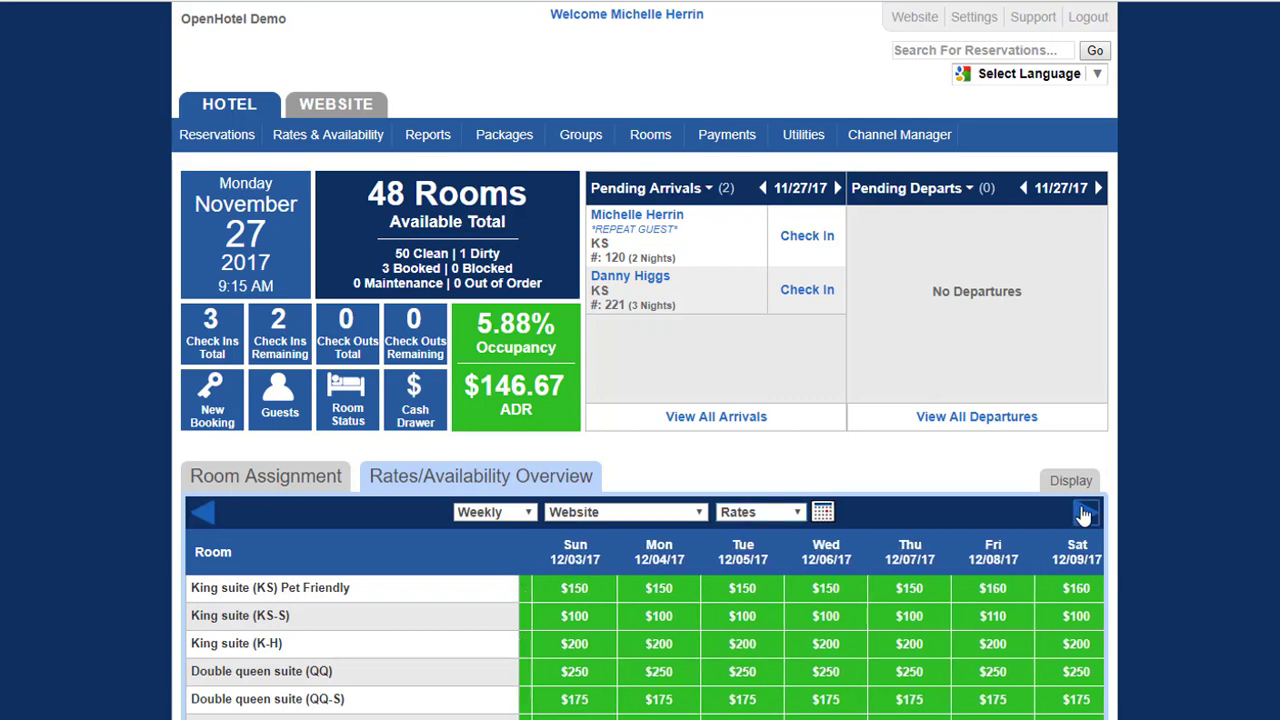
pyautogui.click(1085, 512)
pyautogui.click(1085, 512)
pyautogui.click(1085, 512)
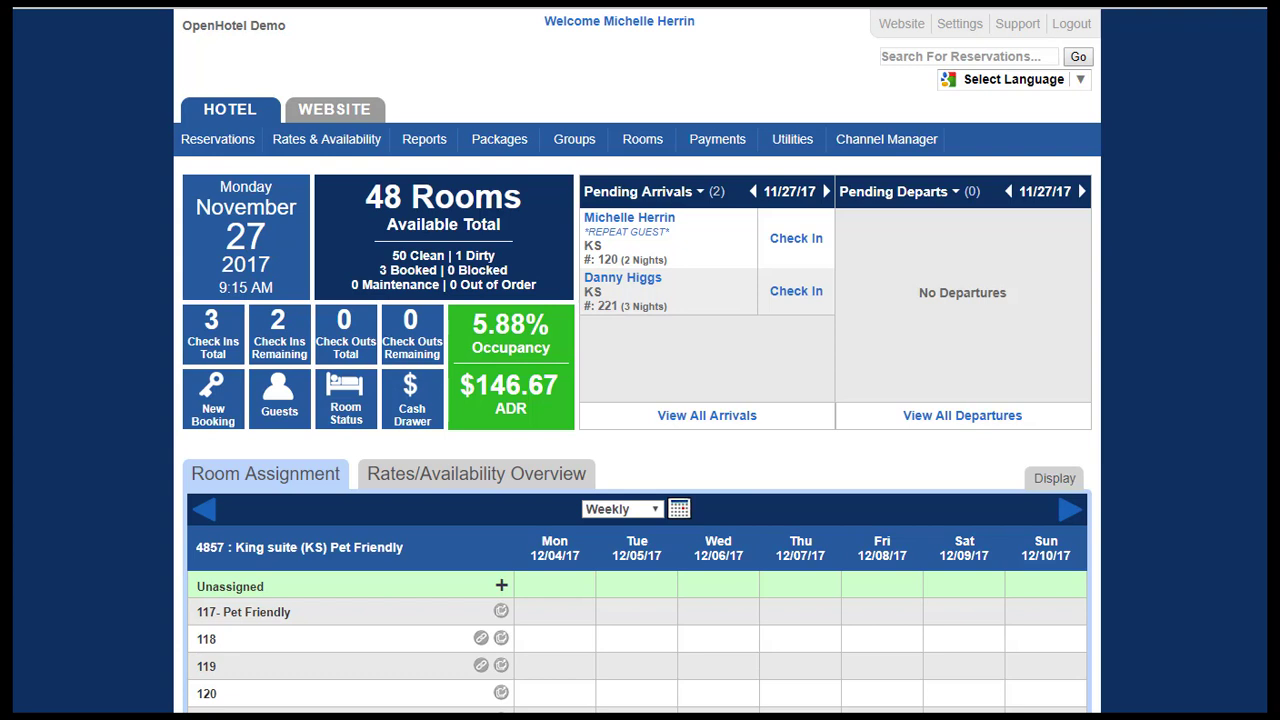
# - Preview the quick booking offer for room 119 on 12/05/17 in the room assignment grid and dismiss it
pyautogui.moveTo(190, 150)
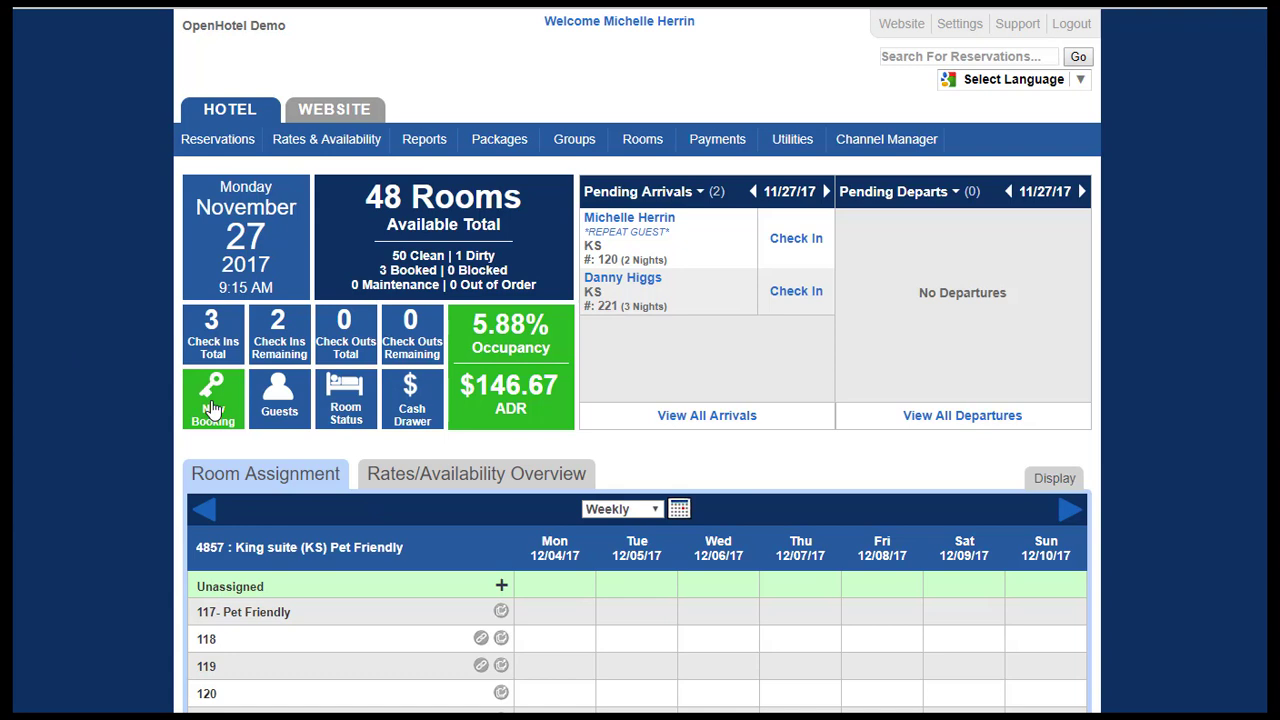
pyautogui.click(644, 674)
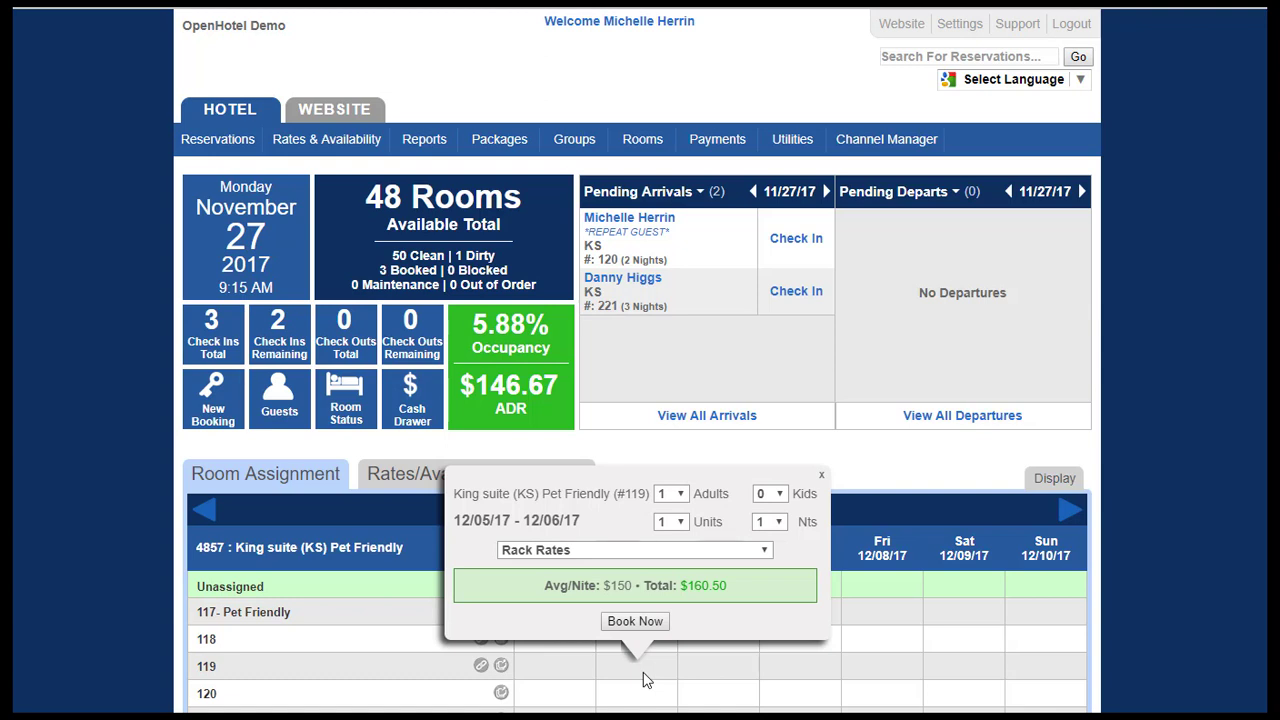
pyautogui.click(822, 481)
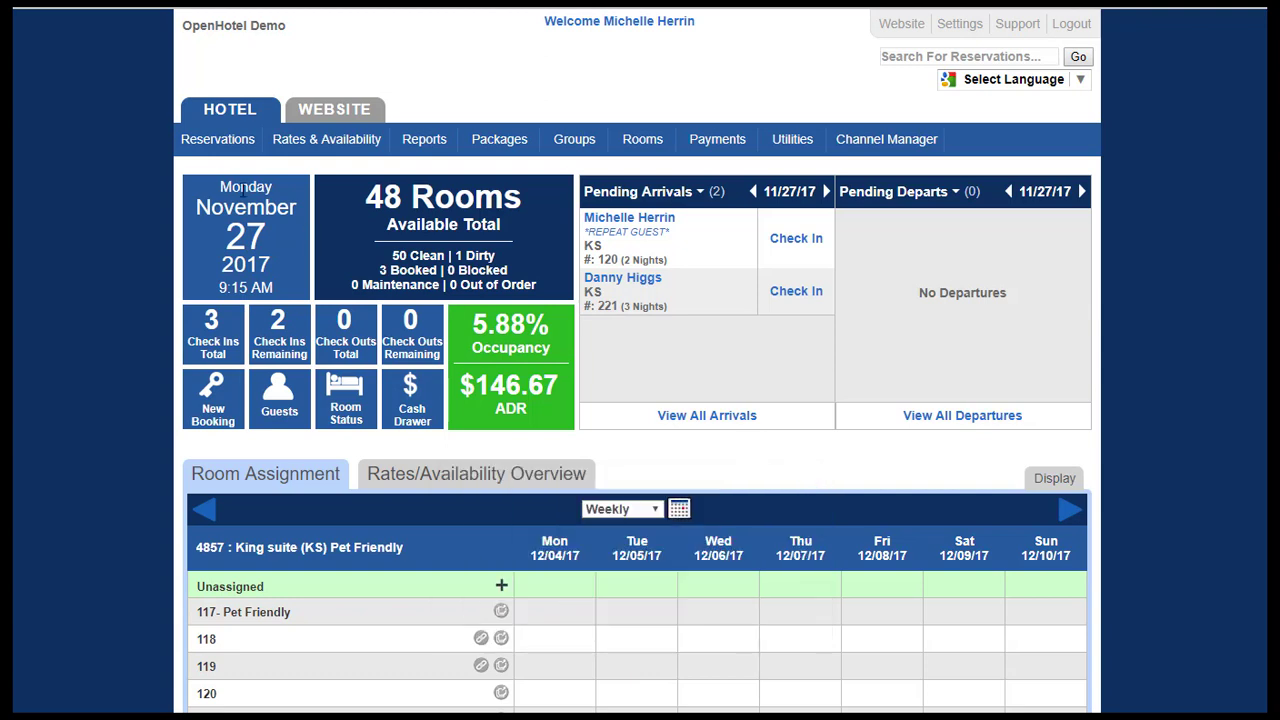
# - Start a new reservation with check-out on November 29, 2017 and 2 adults
pyautogui.moveTo(195, 140)
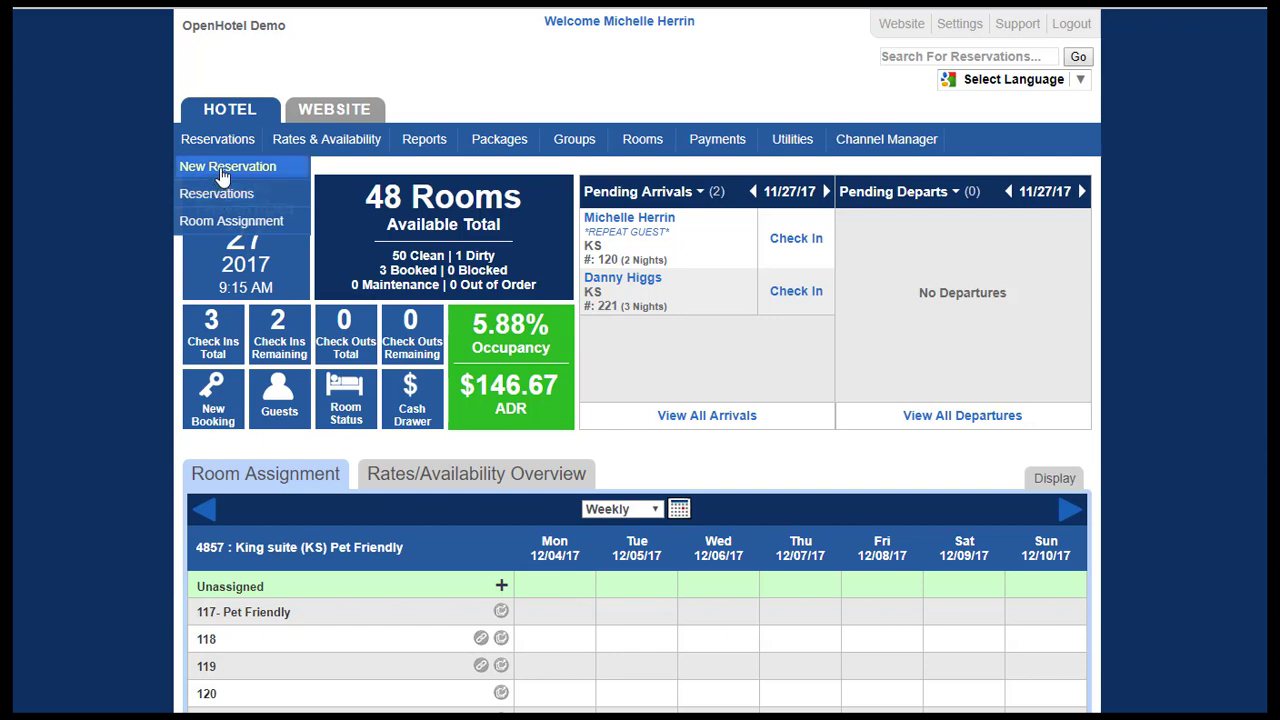
pyautogui.click(222, 176)
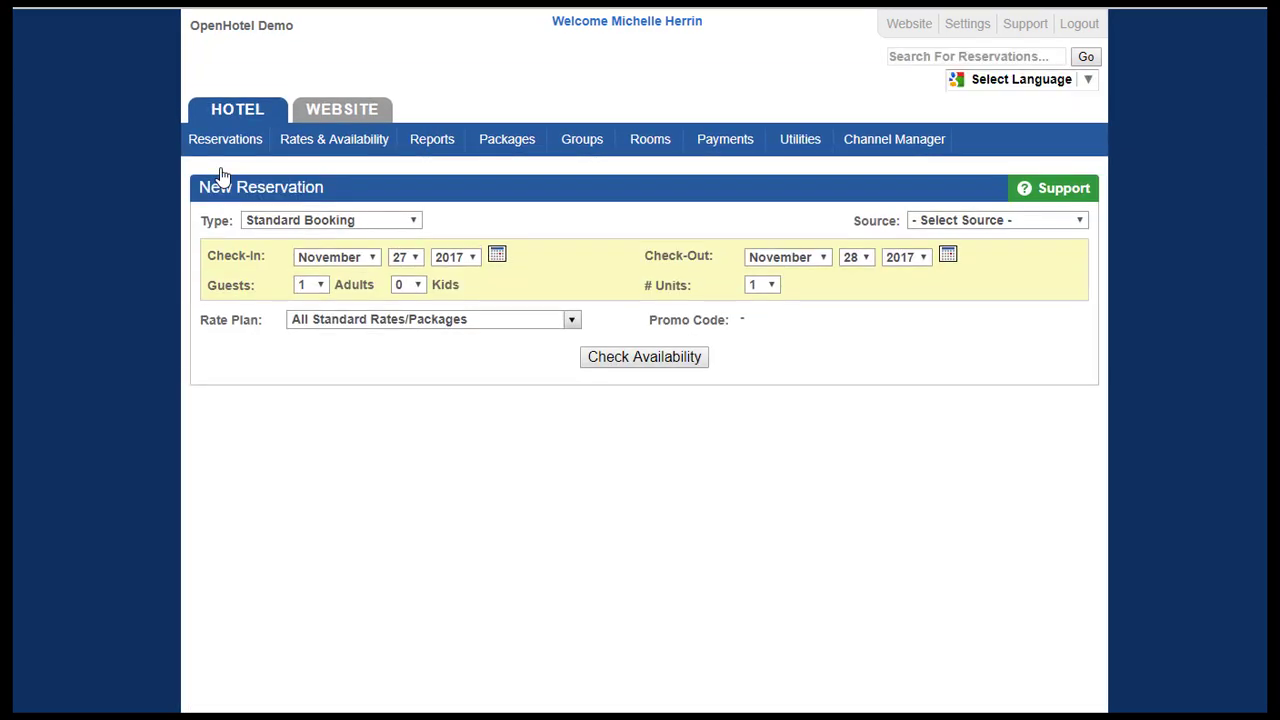
pyautogui.click(417, 260)
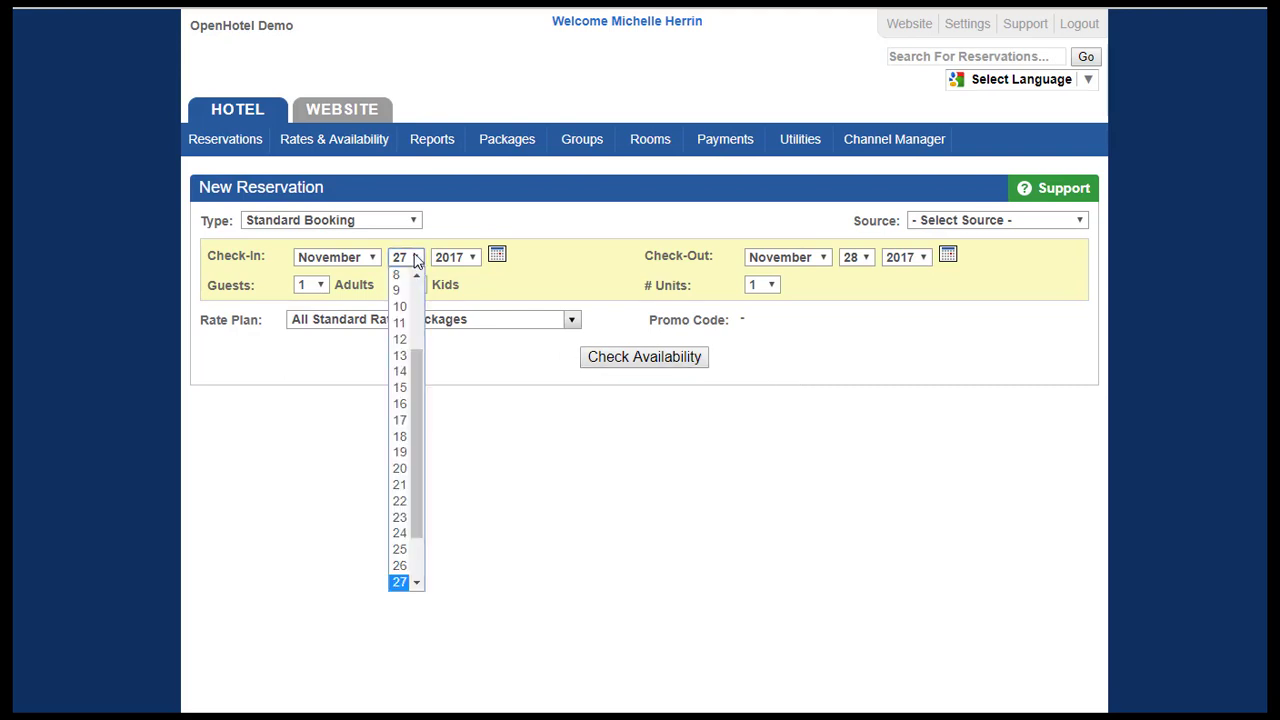
pyautogui.click(417, 260)
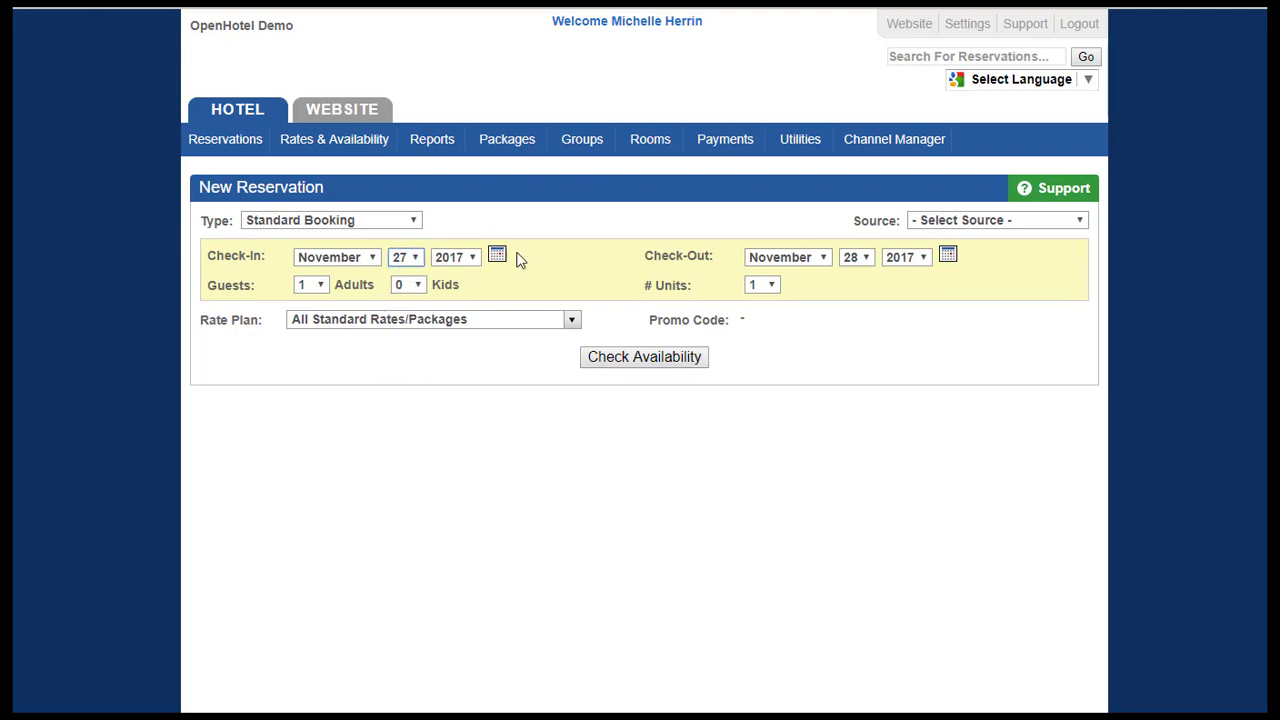
pyautogui.click(871, 257)
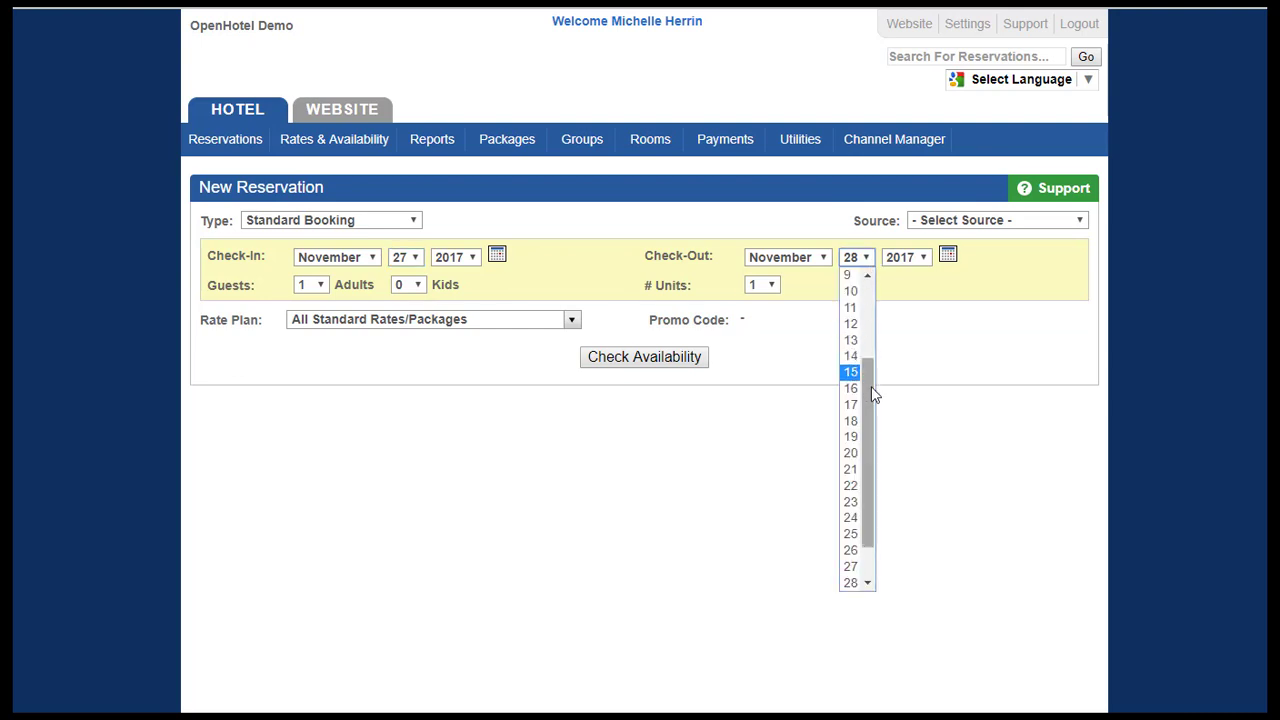
pyautogui.moveTo(871, 386); pyautogui.dragTo(868, 418)
pyautogui.click(851, 549)
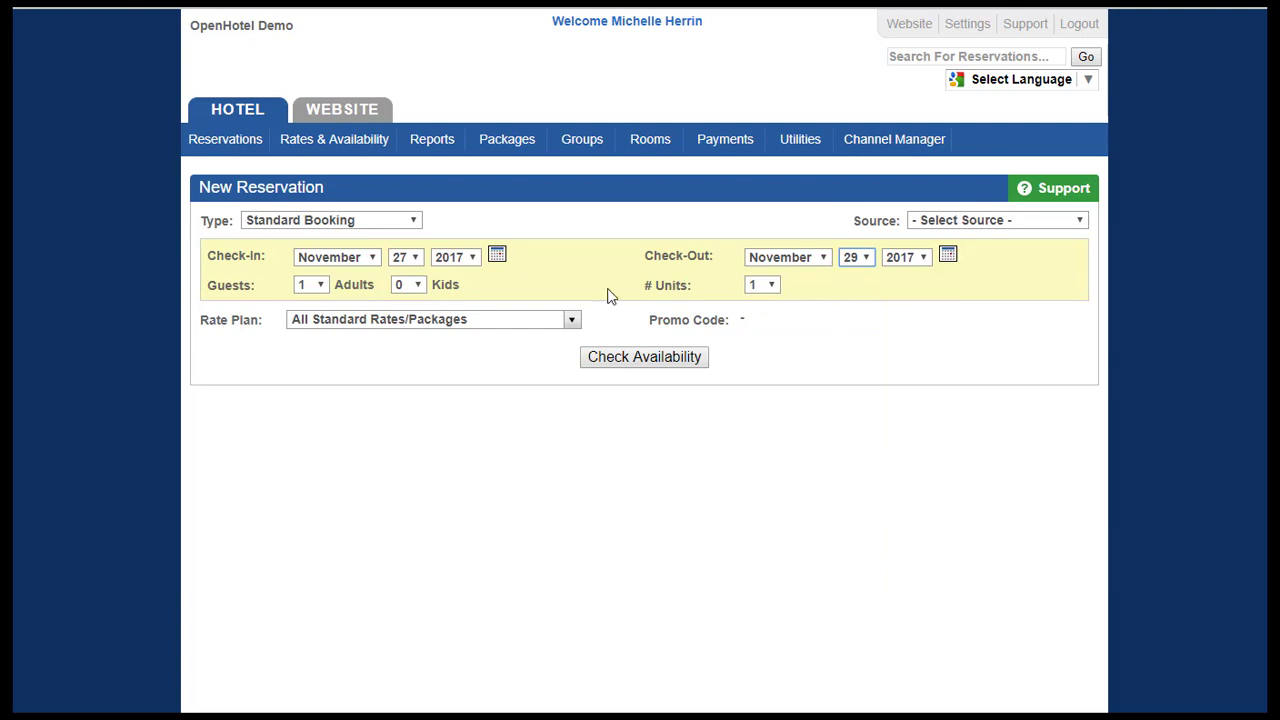
pyautogui.click(321, 286)
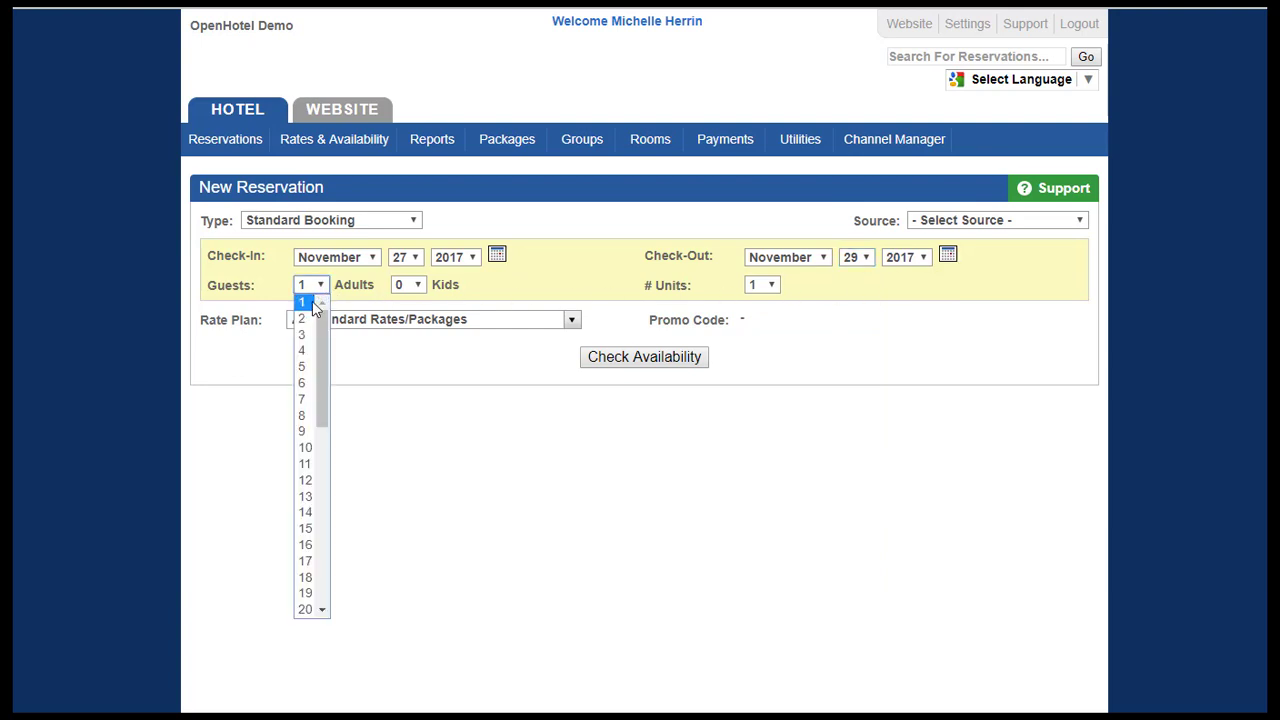
pyautogui.click(307, 321)
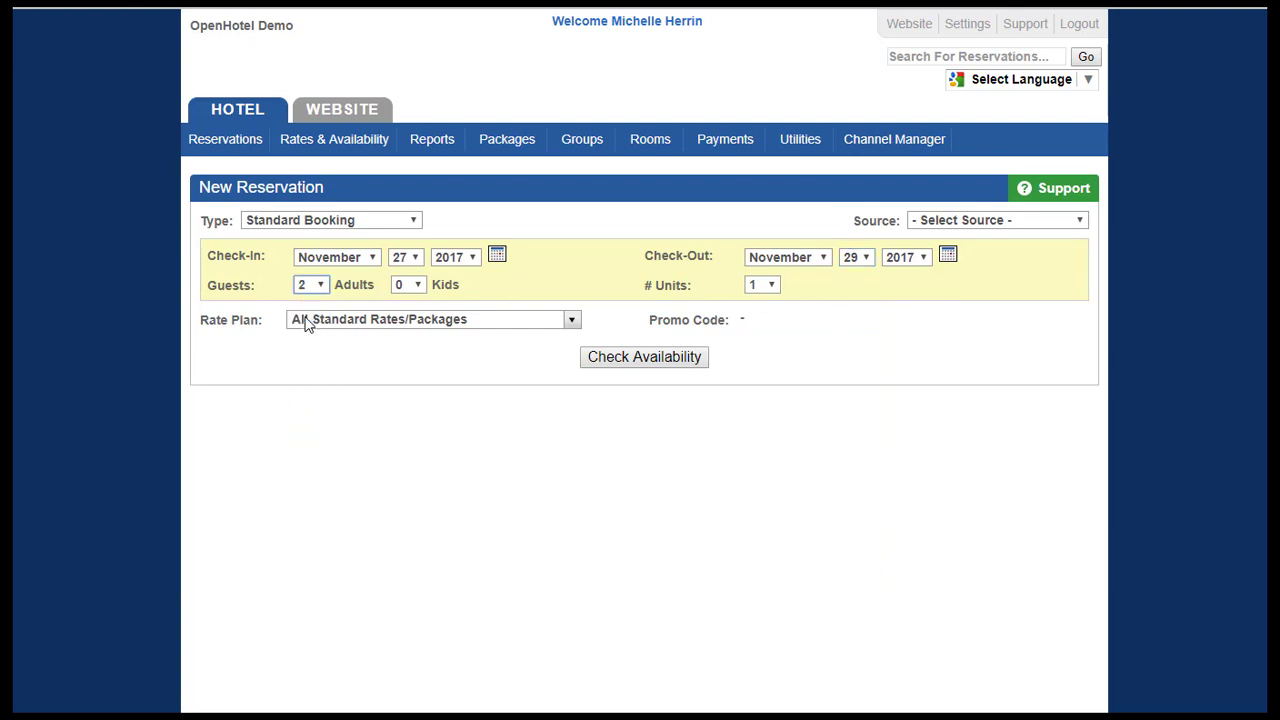
# - Try Group Booking as the reservation type and view the selectable groups, returning to Standard Booking
pyautogui.click(411, 220)
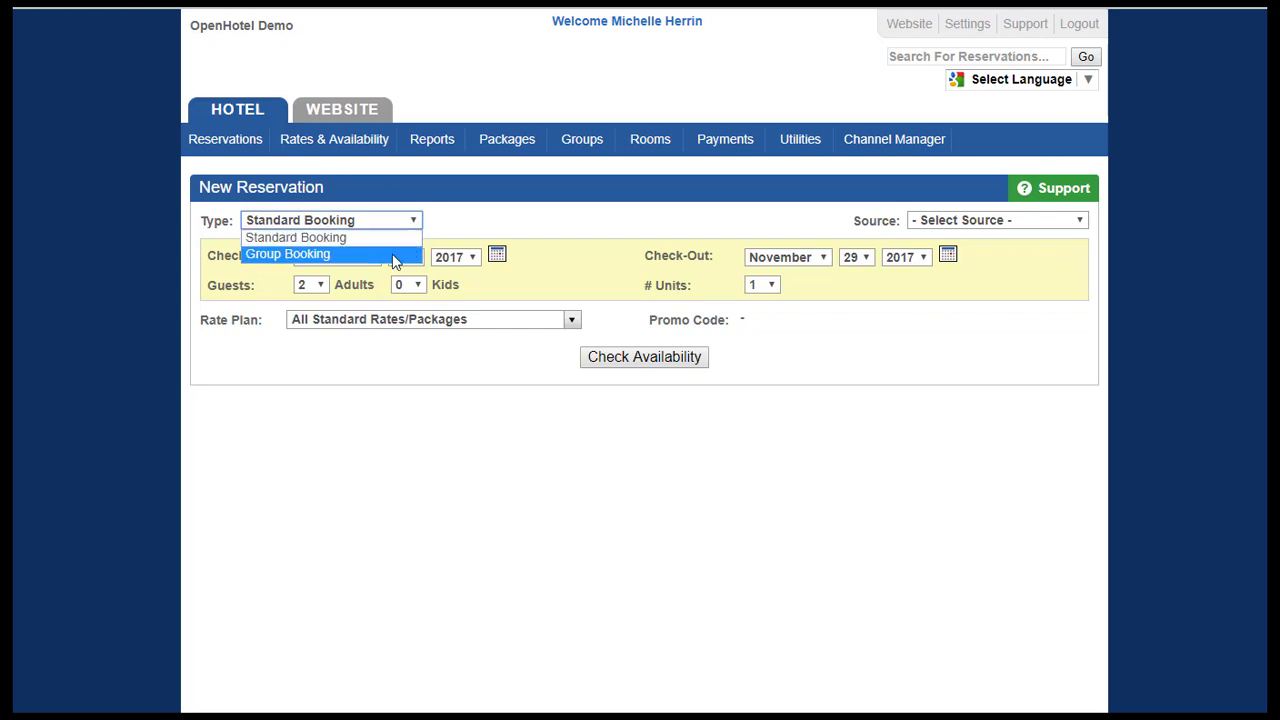
pyautogui.click(394, 254)
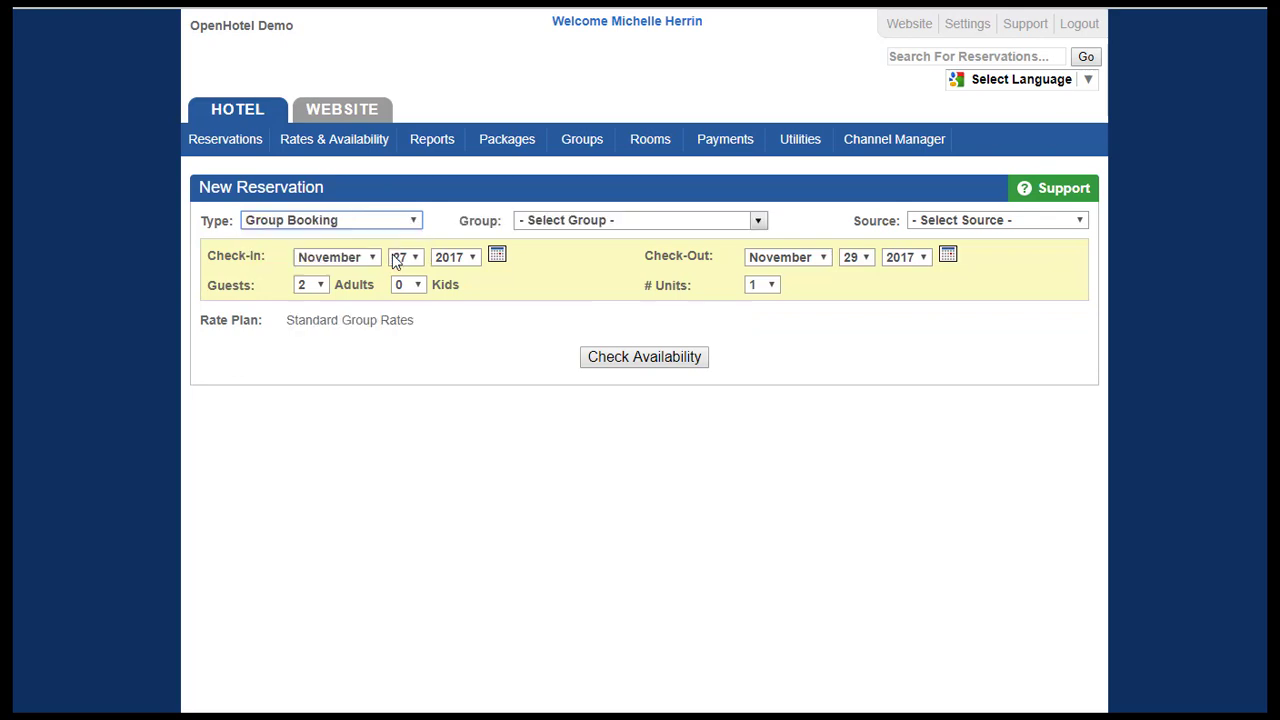
pyautogui.click(604, 222)
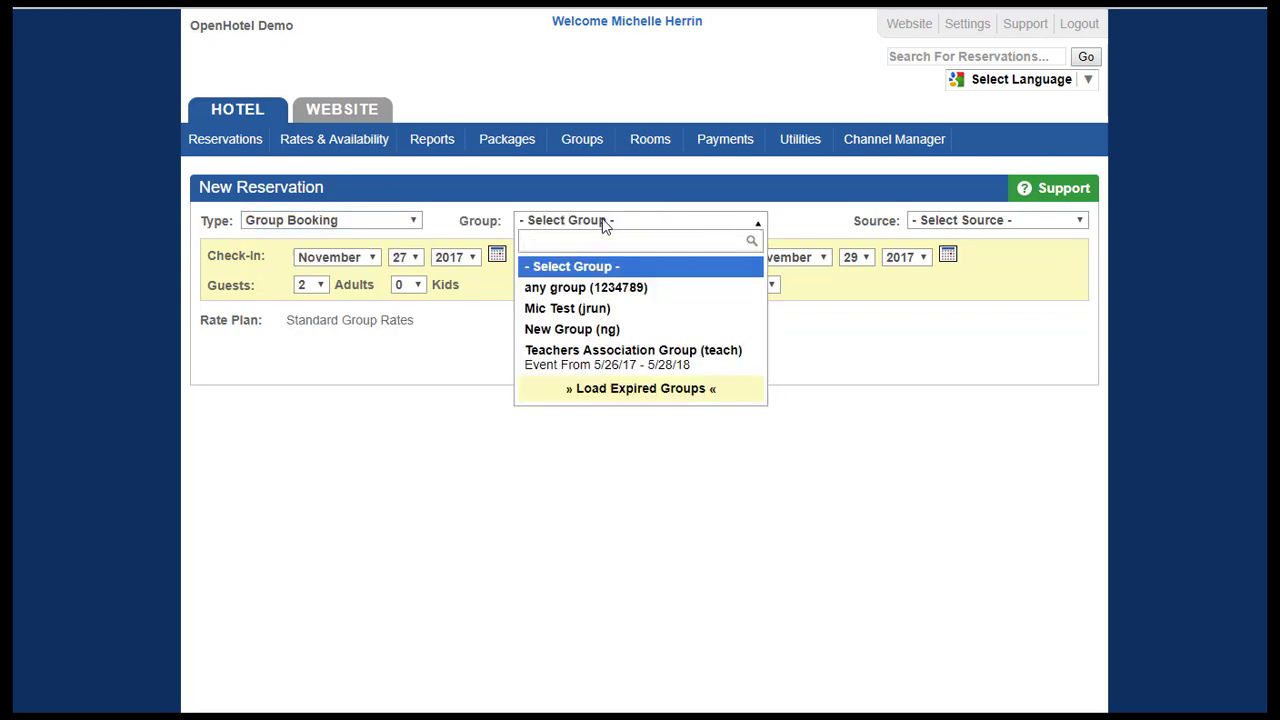
pyautogui.click(604, 222)
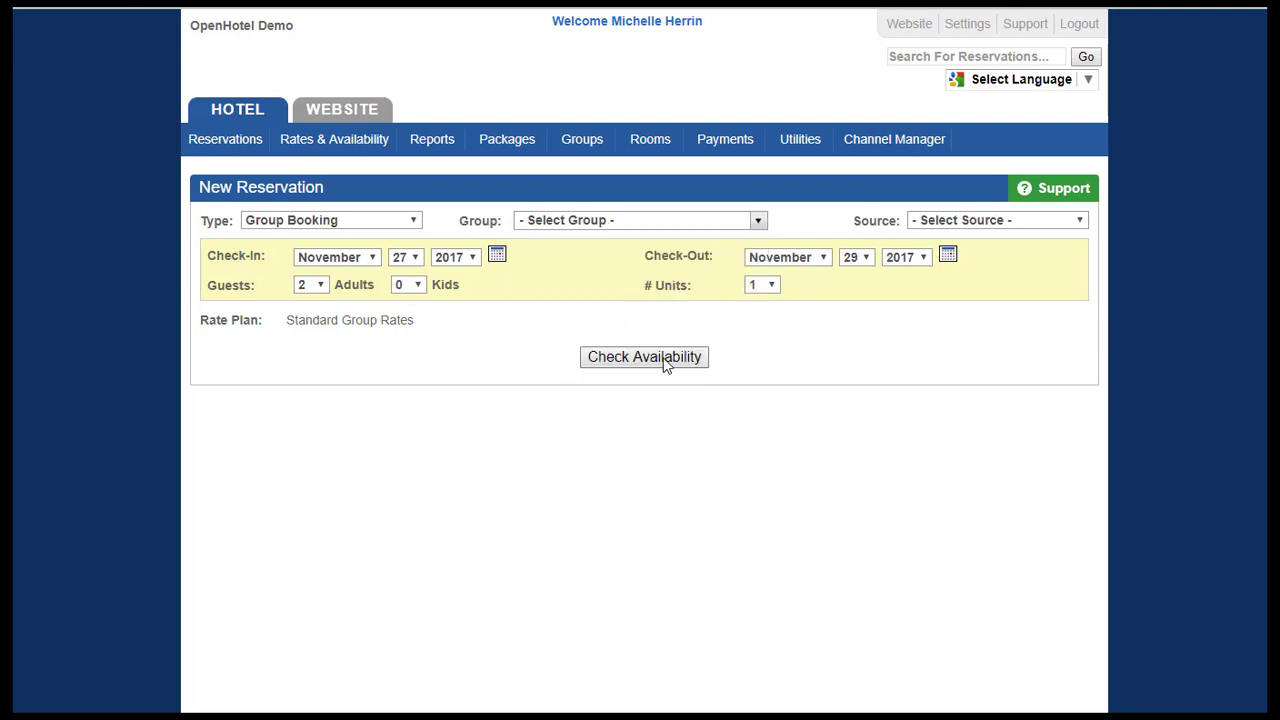
pyautogui.click(418, 220)
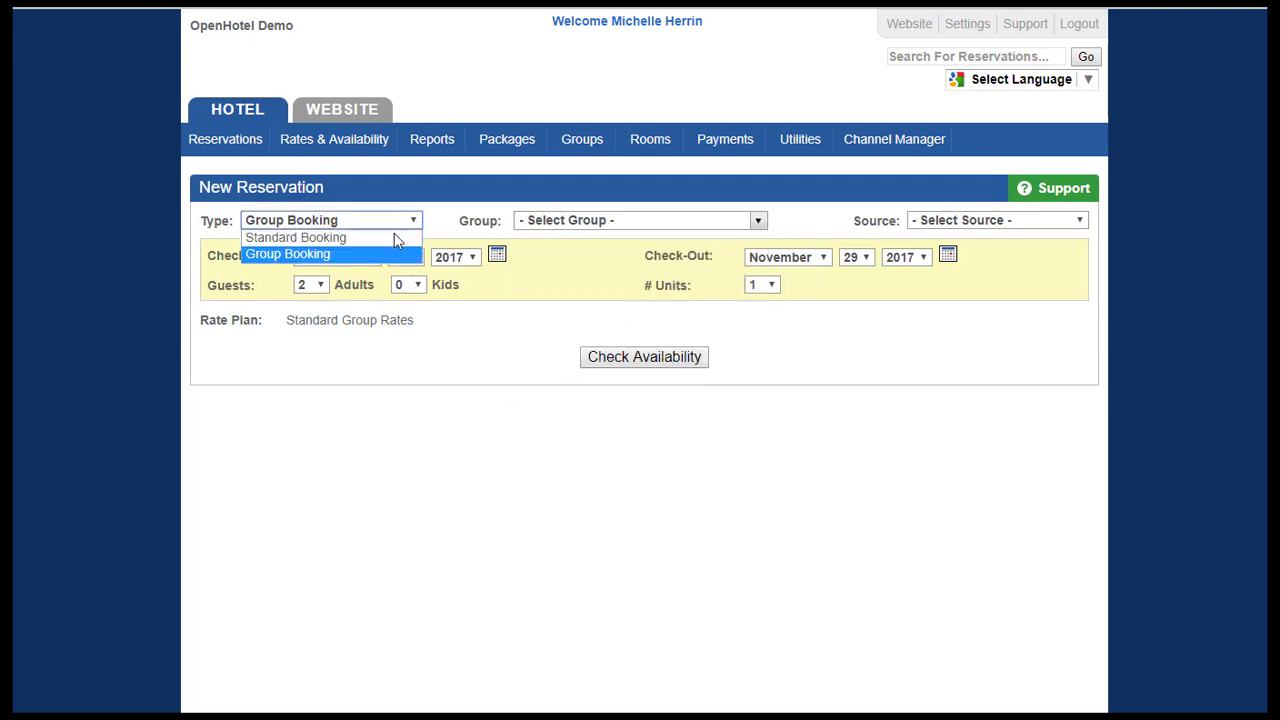
pyautogui.click(390, 235)
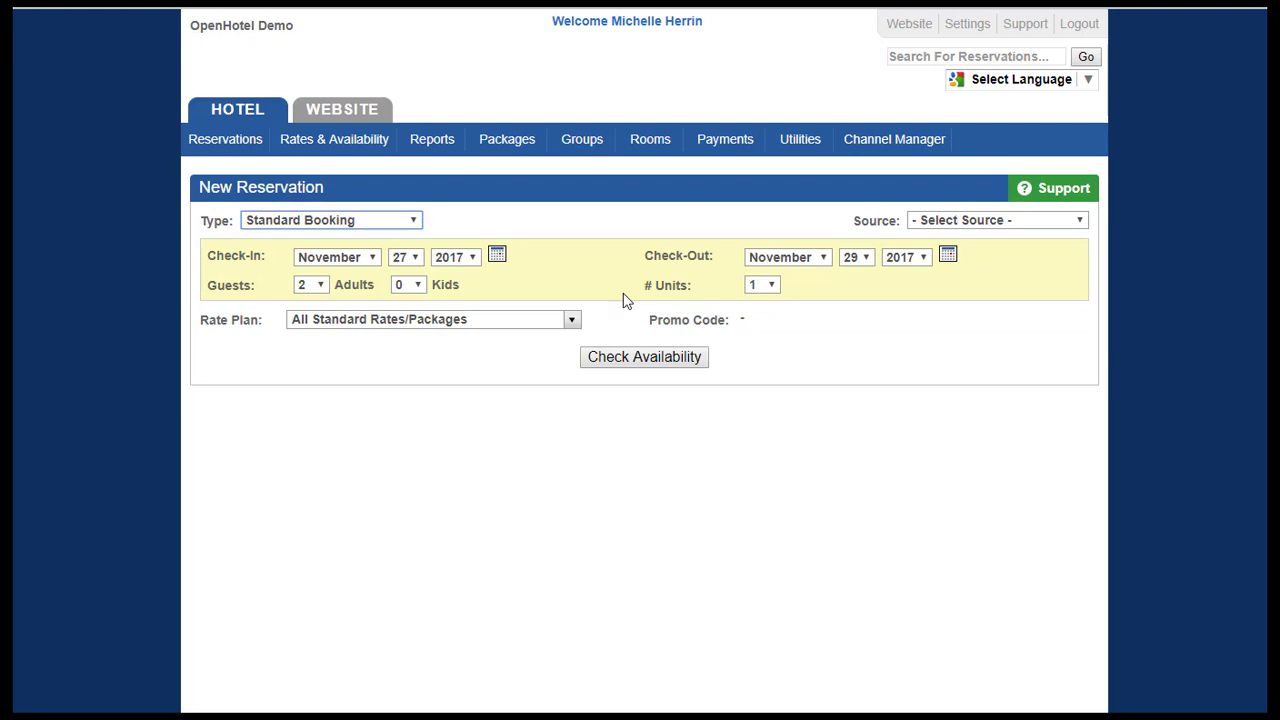
# - Check availability for the requested stay and review the King suite (KS) Pet Friendly rates and packages
pyautogui.click(630, 360)
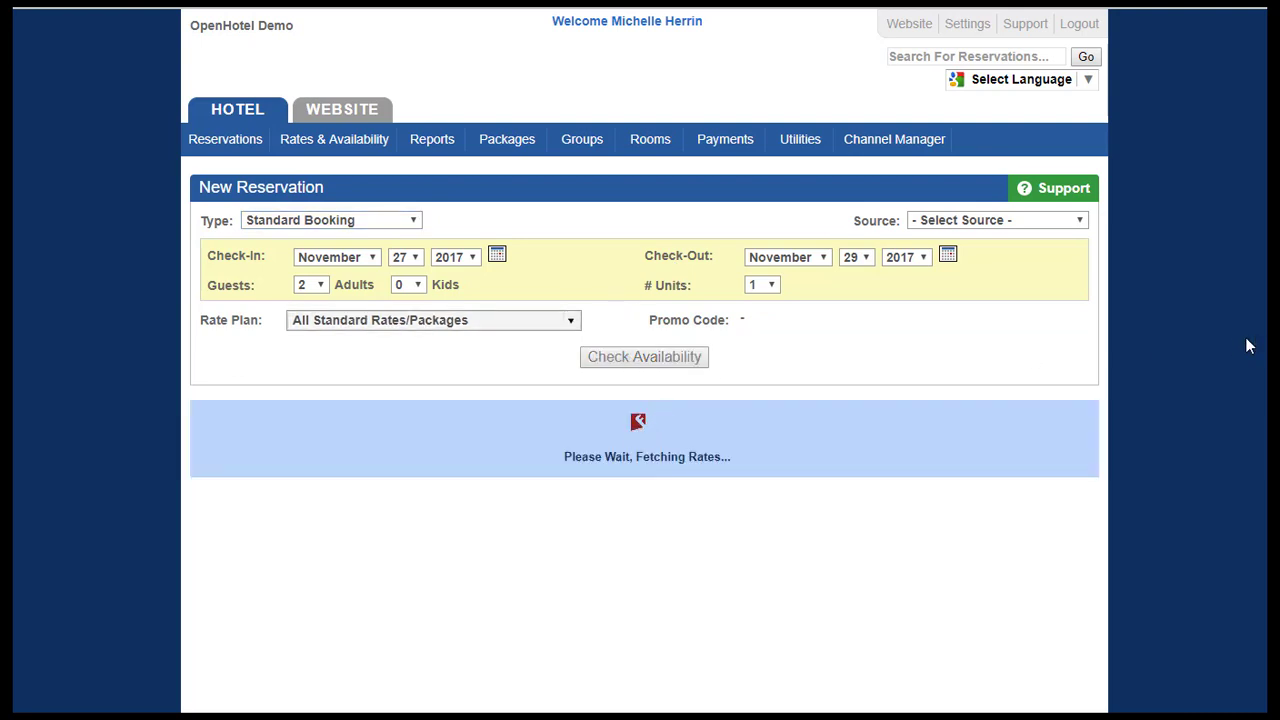
pyautogui.scroll(-1, 640, 360)
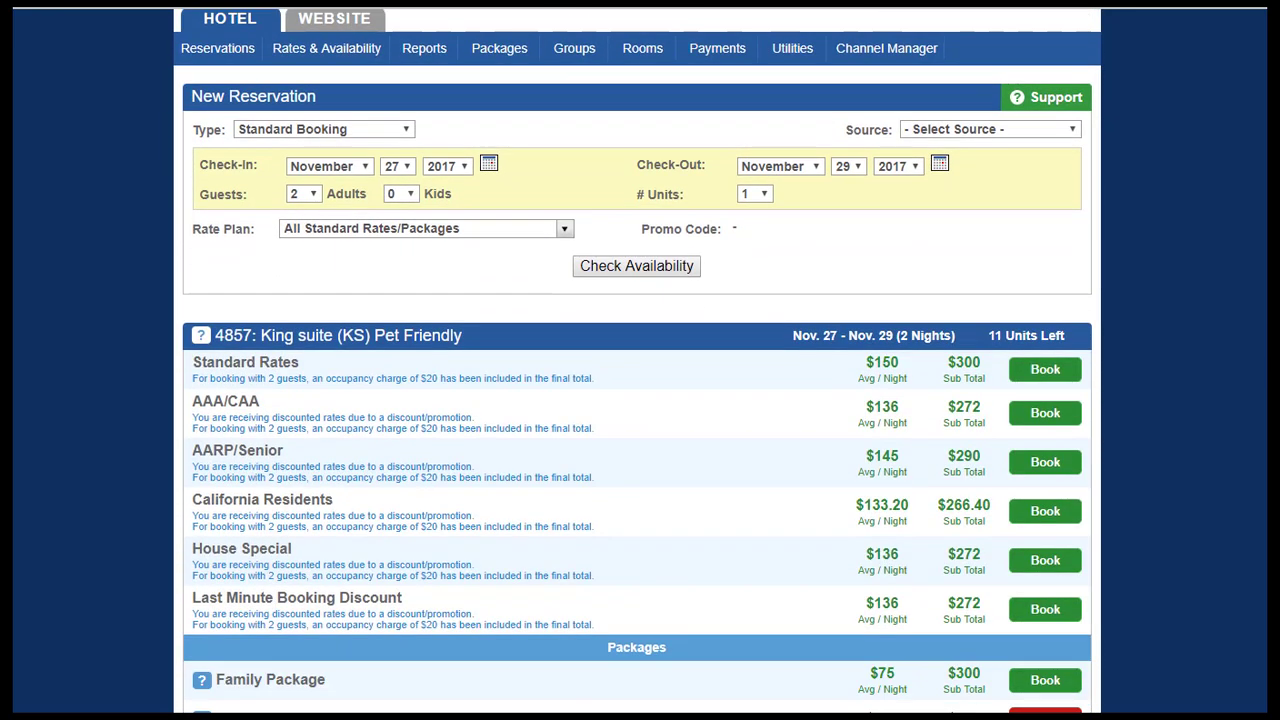
pyautogui.scroll(-1, 637, 360)
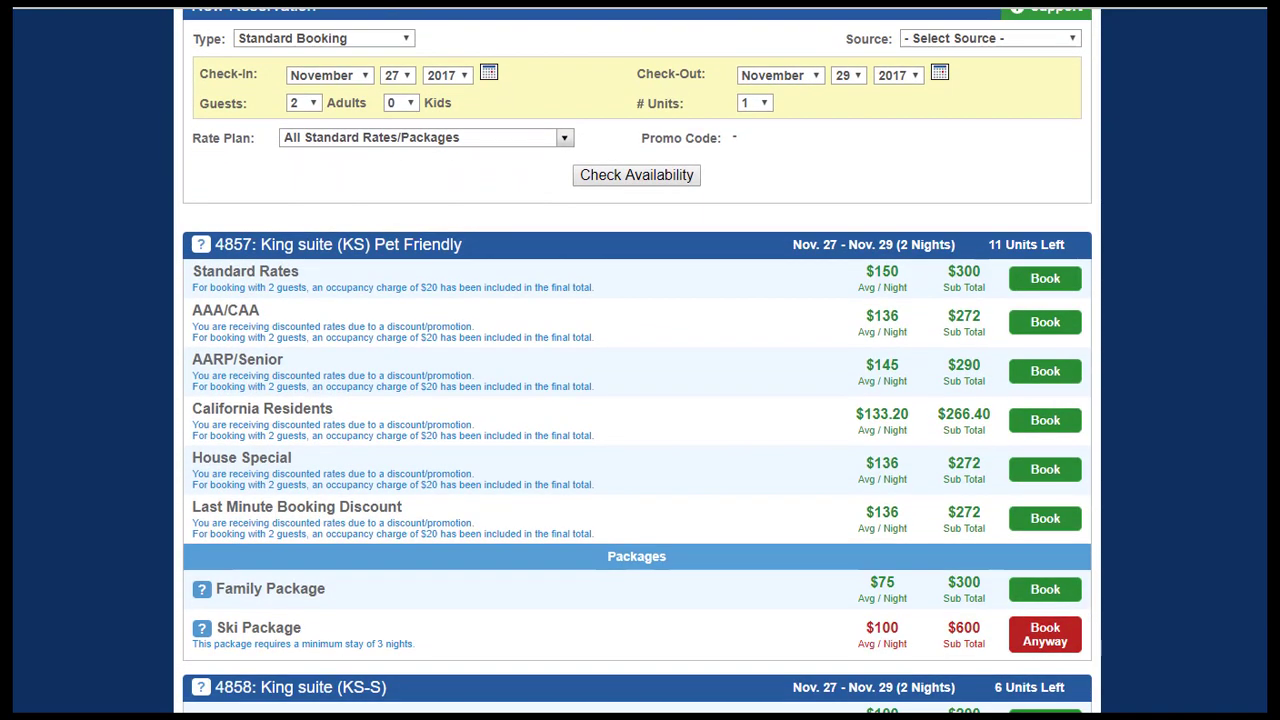
pyautogui.scroll(-1, 637, 360)
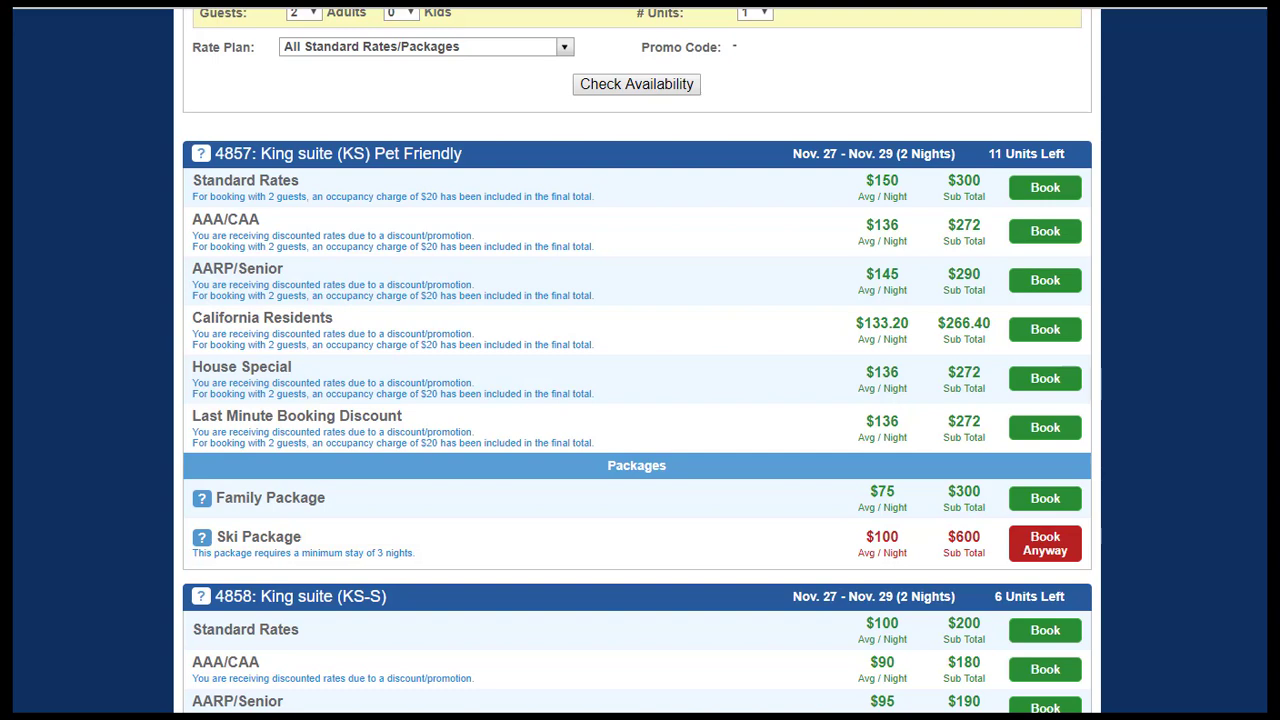
# - View the Family Package details under King suite (KS) Pet Friendly and close them
pyautogui.scroll(-2, 636, 360)
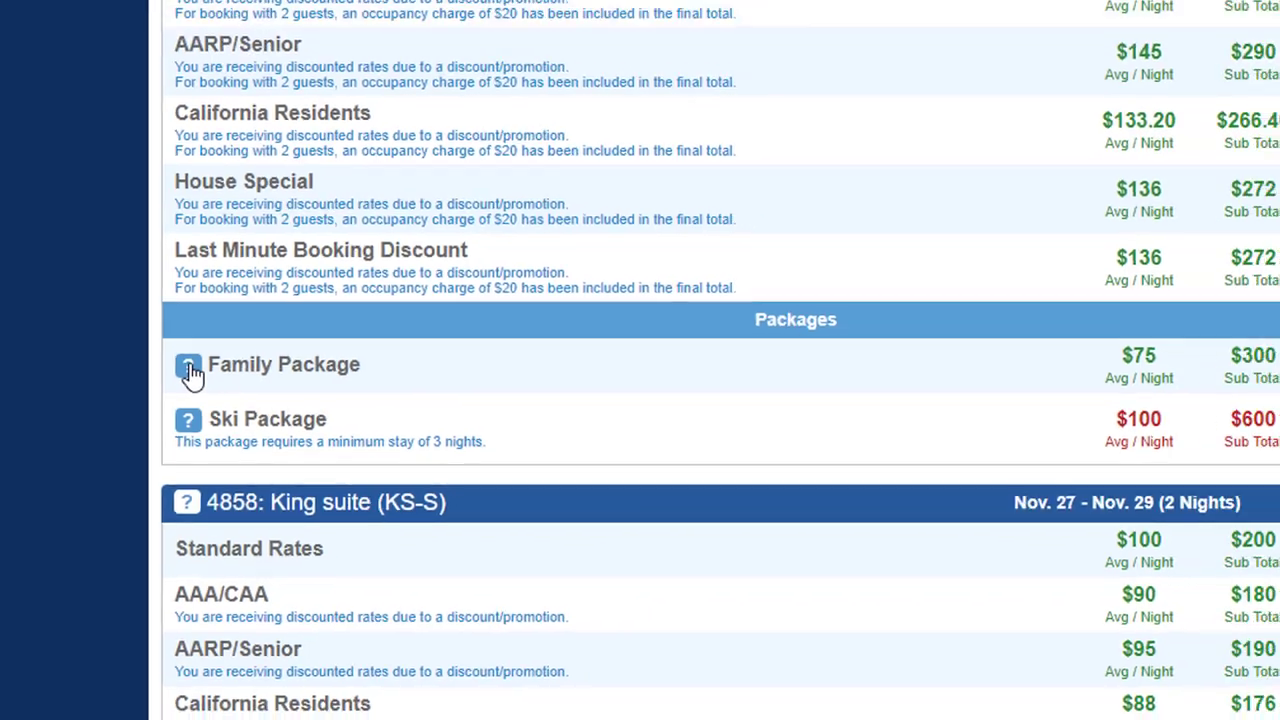
pyautogui.click(187, 352)
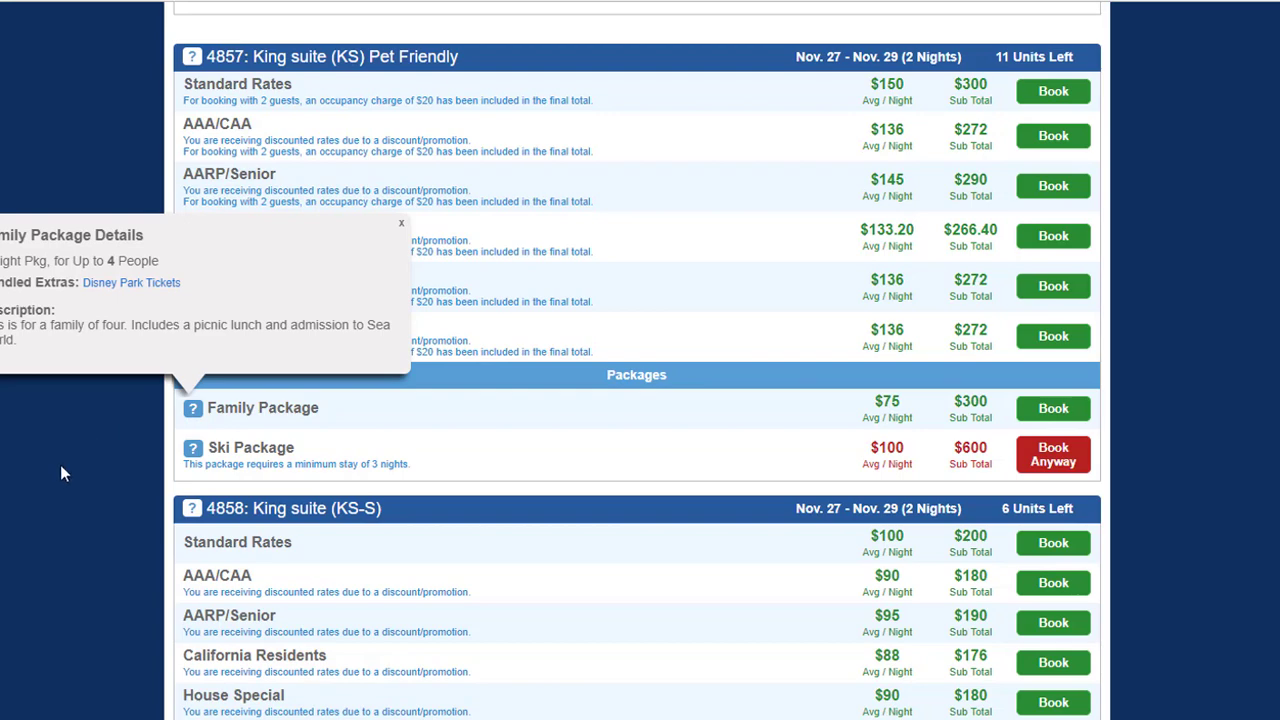
pyautogui.click(403, 228)
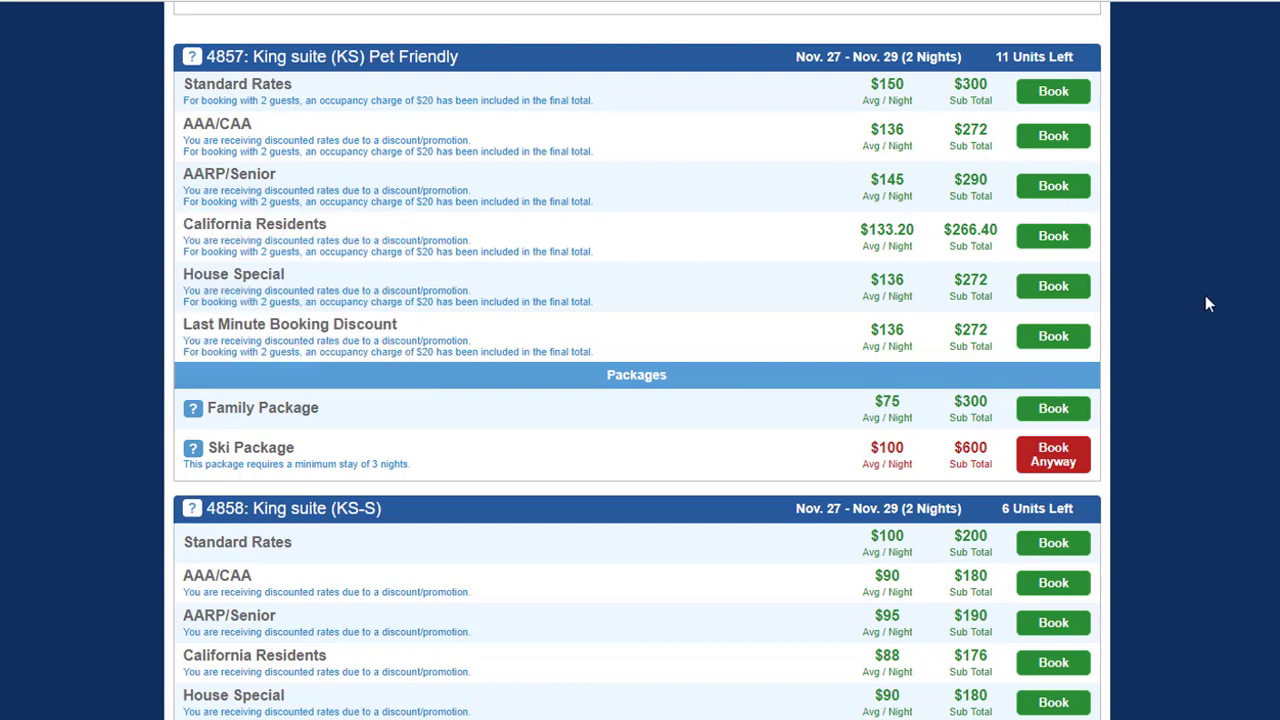
# - Book the King suite (KS) Pet Friendly at Standard Rates for Nov. 27 to Nov. 29
pyautogui.scroll(1, 1206, 297)
pyautogui.scroll(1, 637, 430)
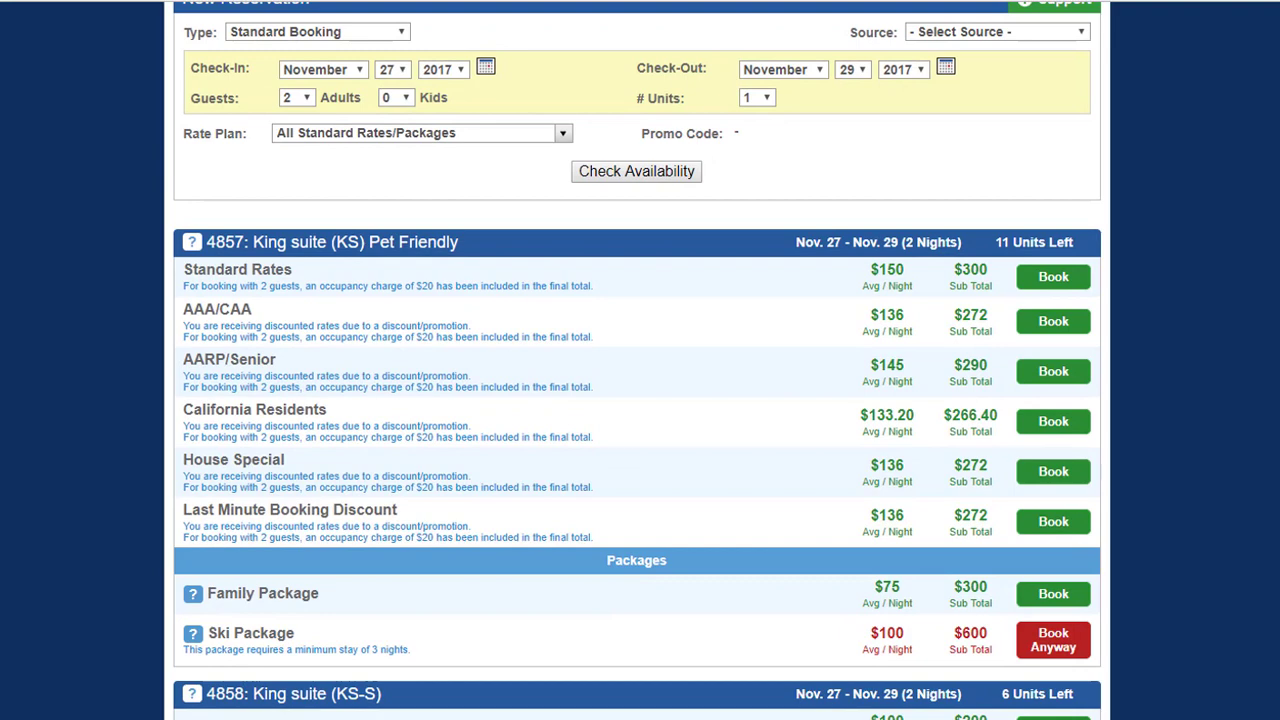
pyautogui.click(1060, 280)
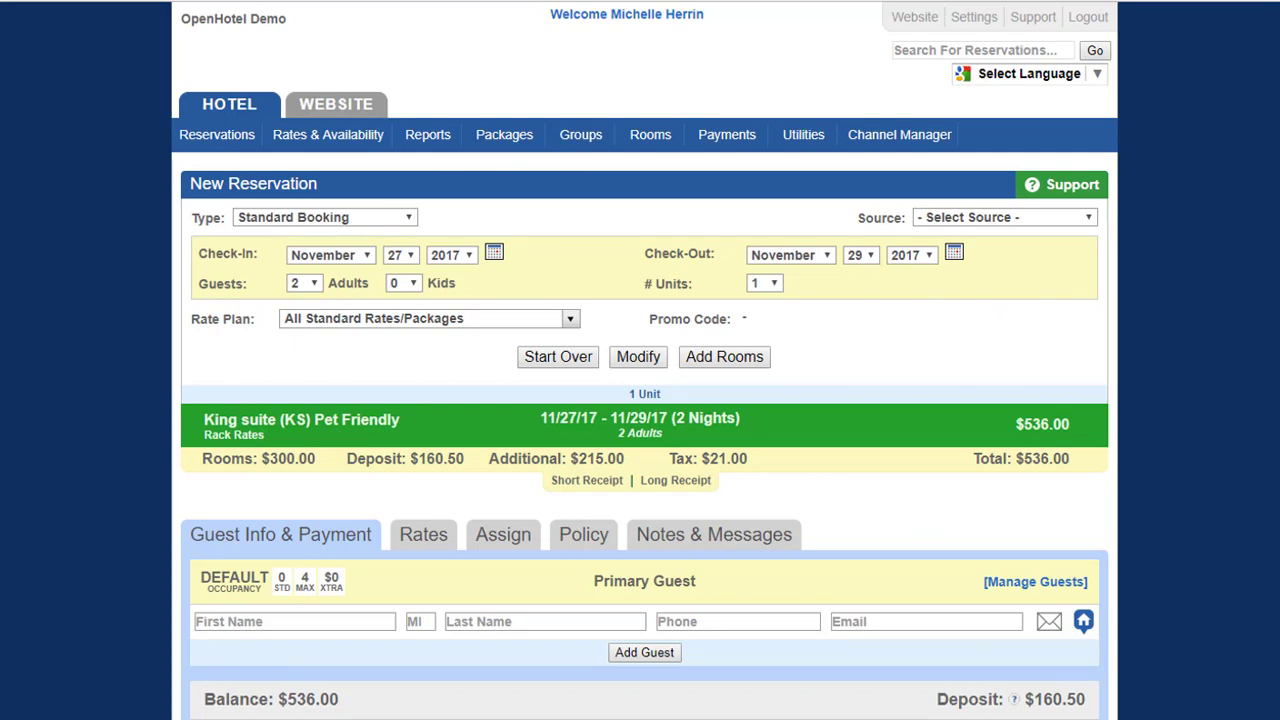
# - Look up the returning guest by first name, view their staff notes, and fill the primary guest details from the matching record
pyautogui.click(300, 624)
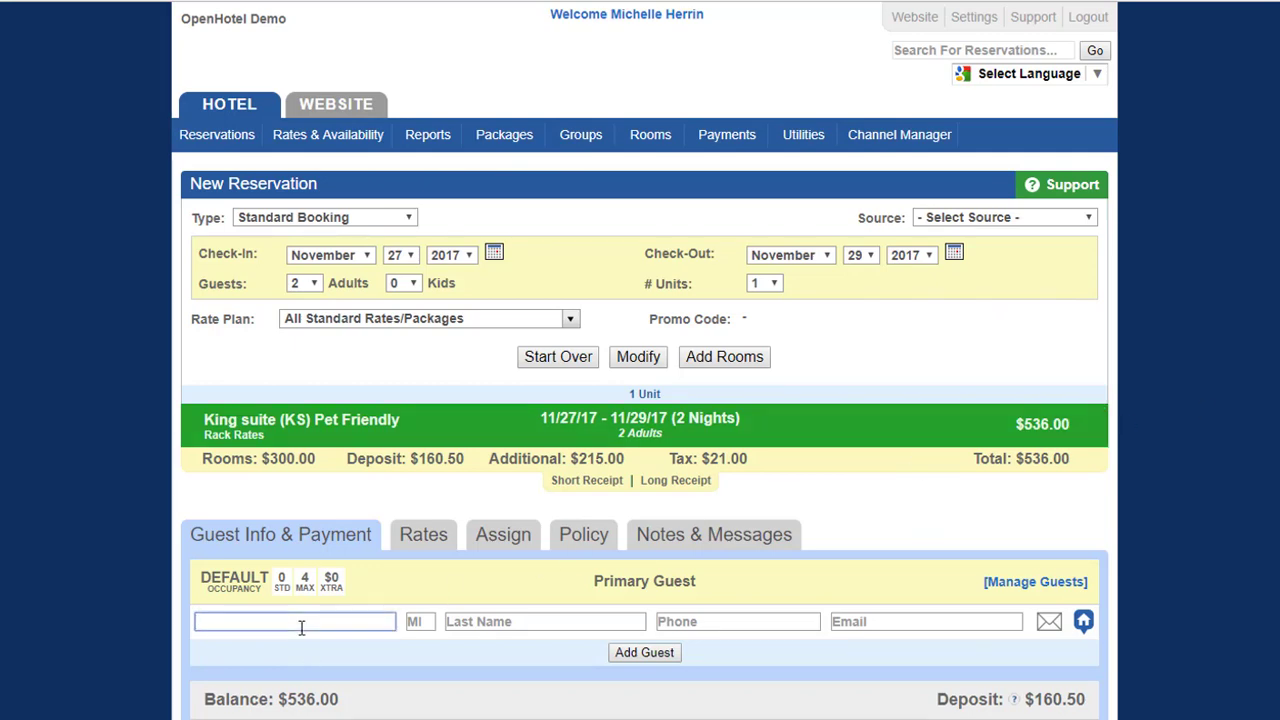
pyautogui.write('Mich')
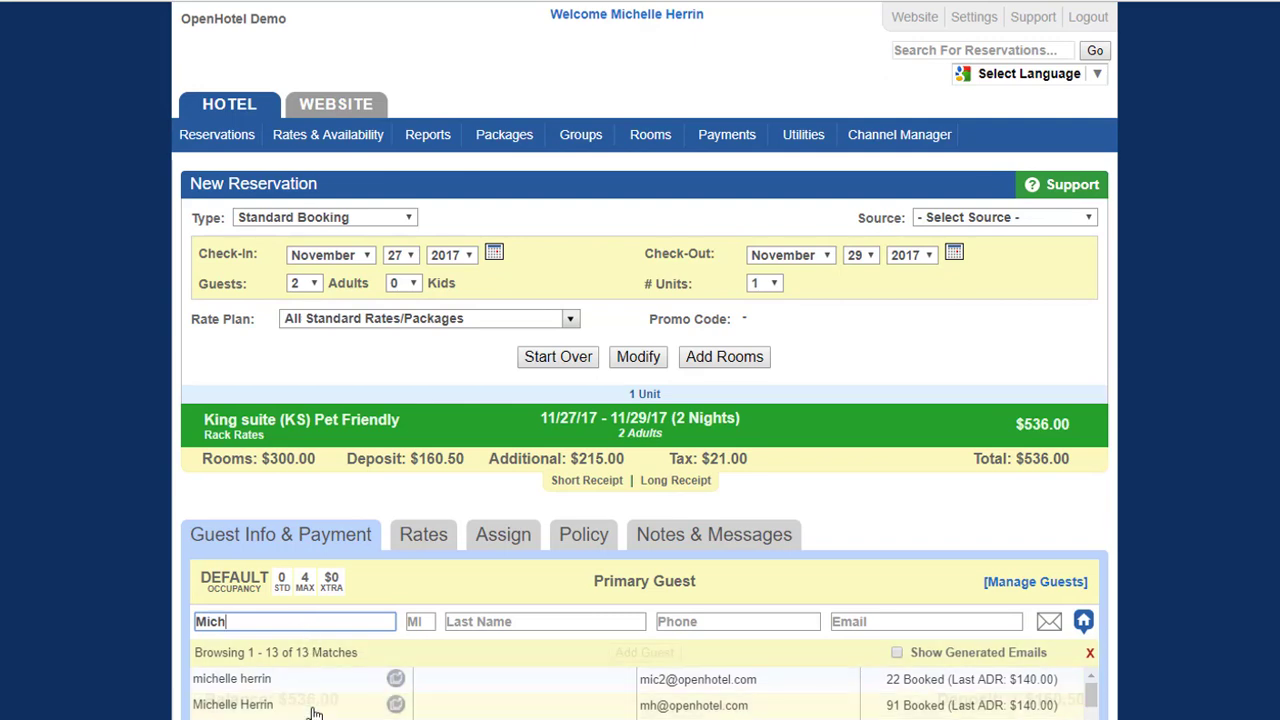
pyautogui.click(397, 706)
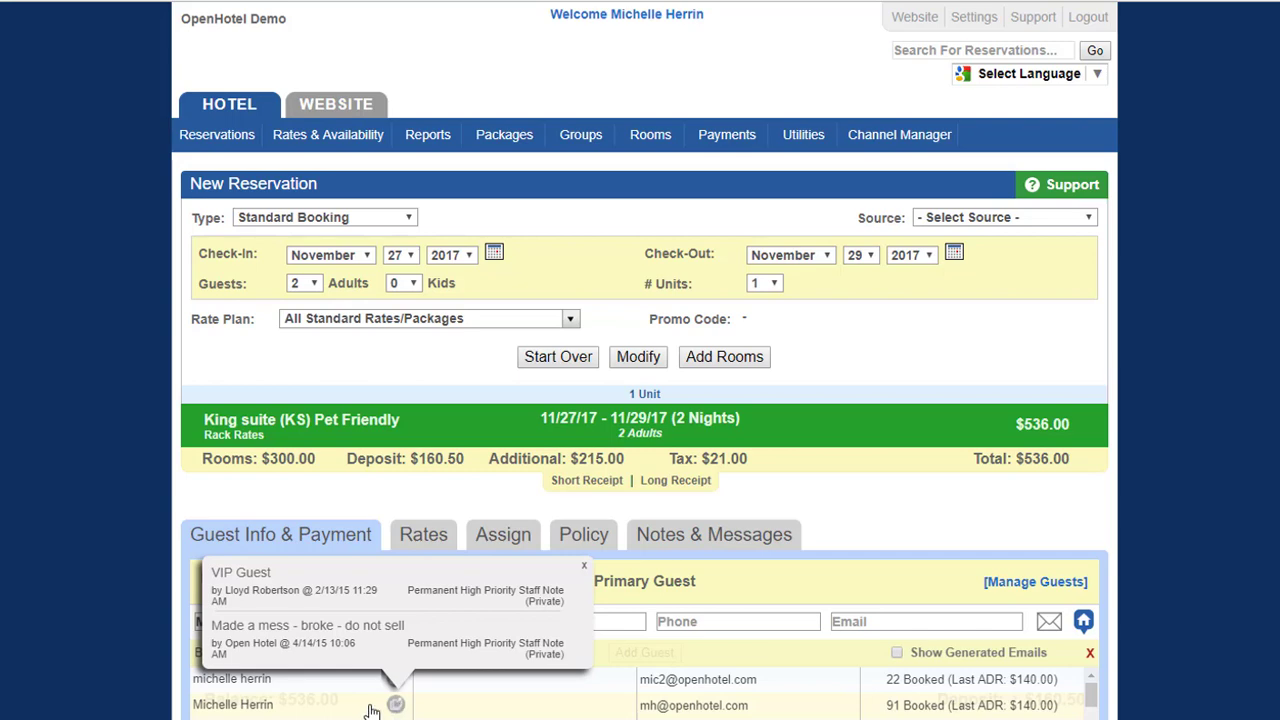
pyautogui.click(372, 706)
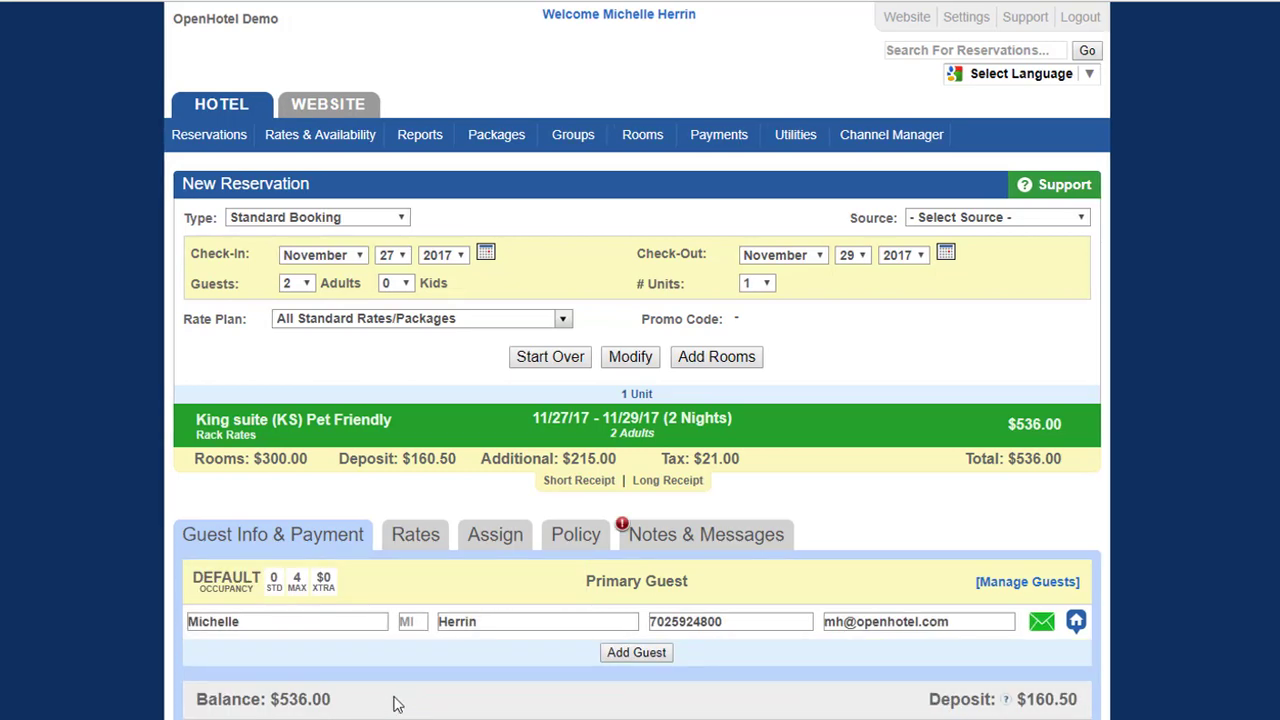
pyautogui.moveTo(623, 528)
# - View the saved card choices for a credit card payment, and set the payment type to None
pyautogui.scroll(-2, 473, 686)
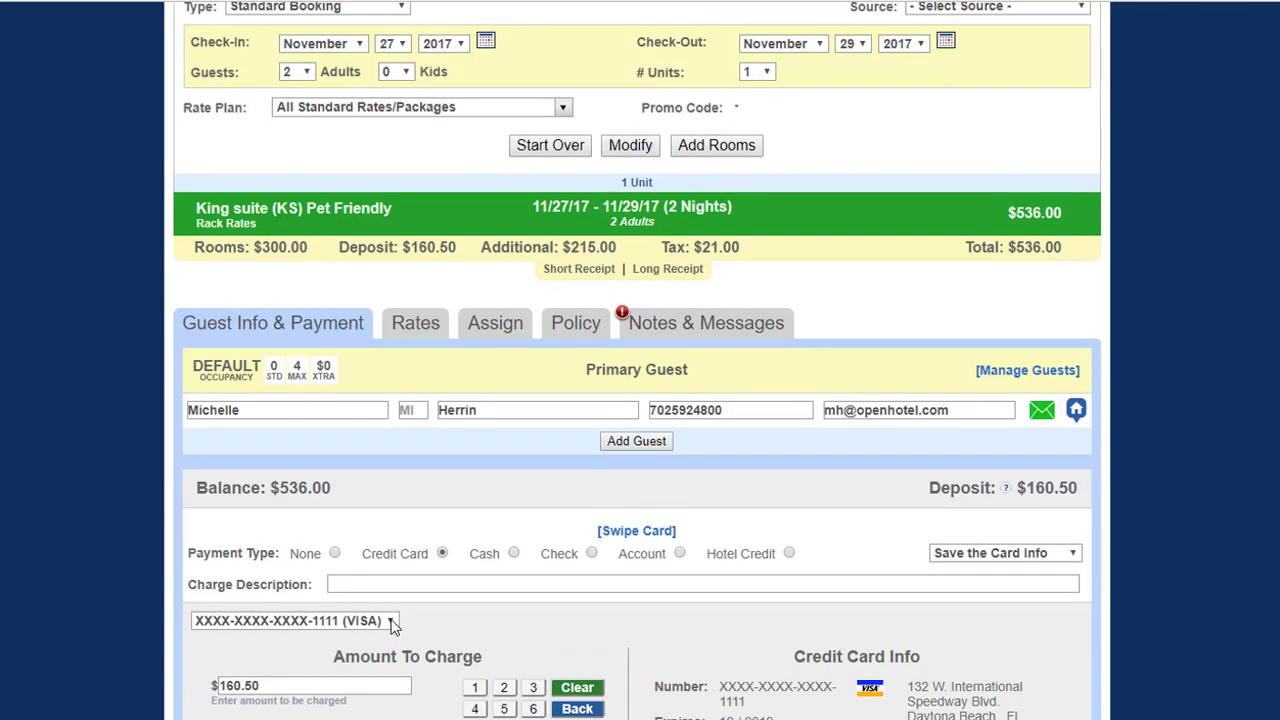
pyautogui.click(392, 621)
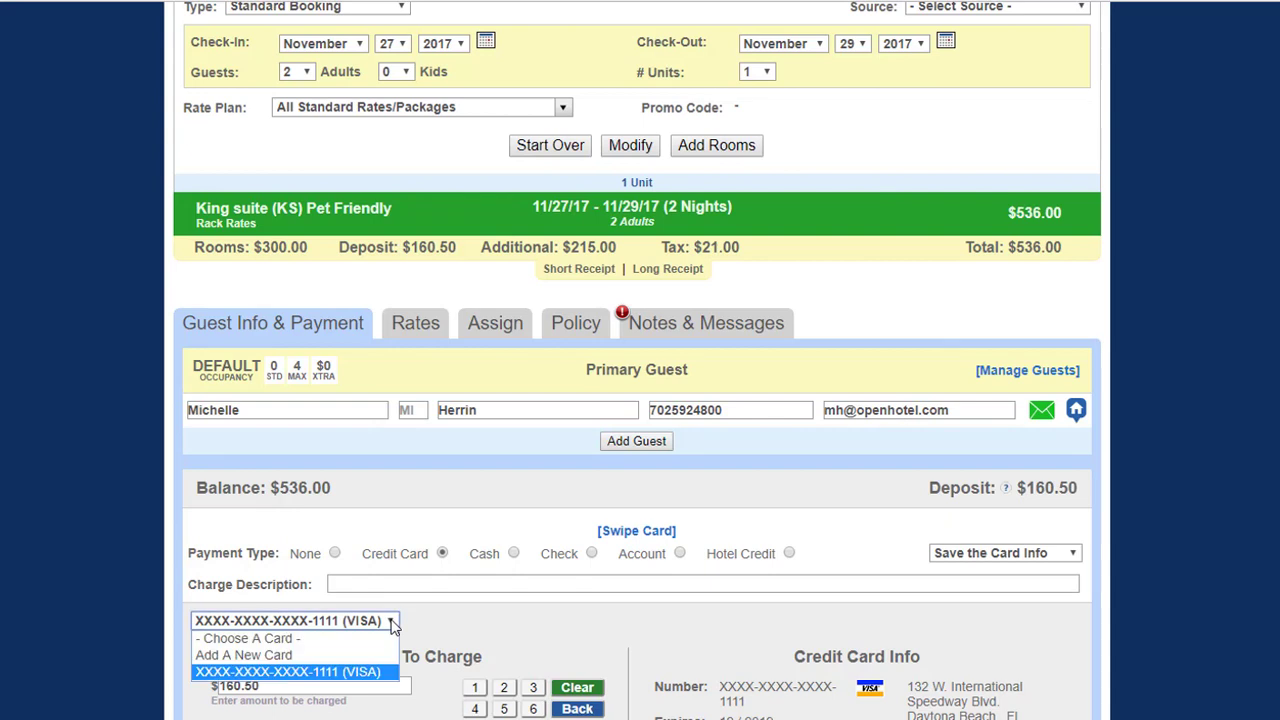
pyautogui.click(392, 621)
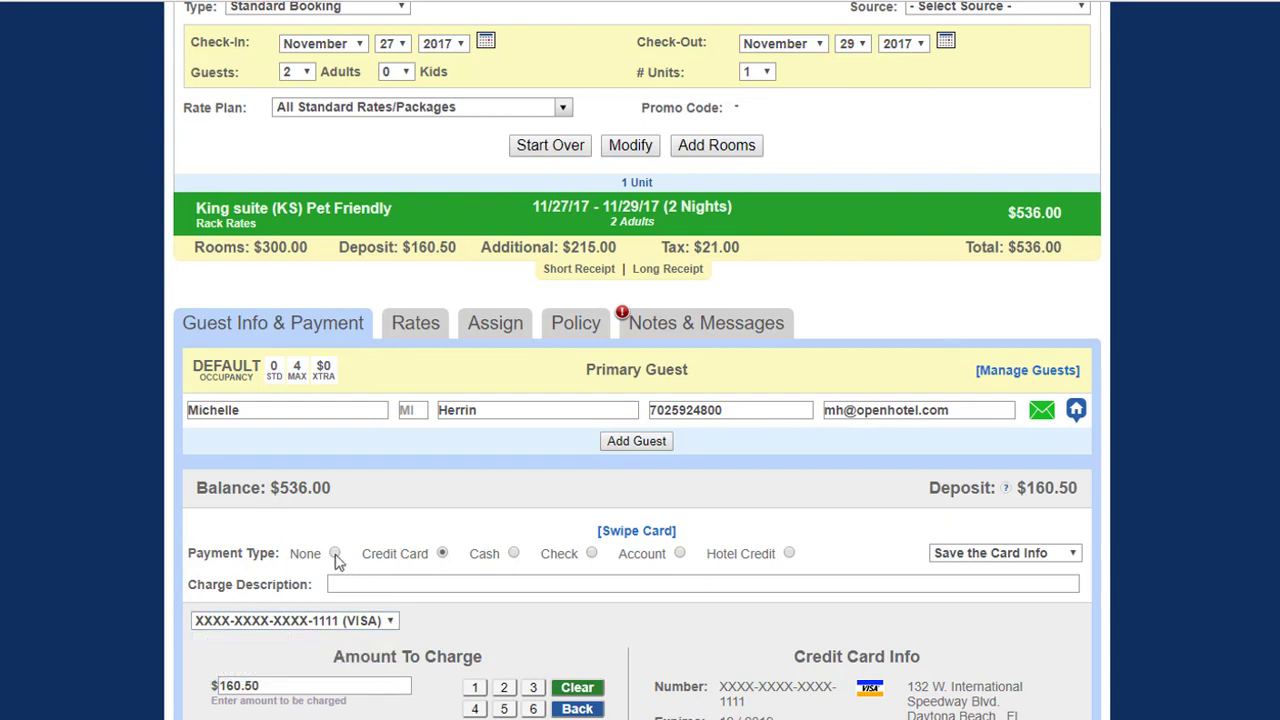
pyautogui.scroll(2, 335, 558)
pyautogui.scroll(-1, 508, 708)
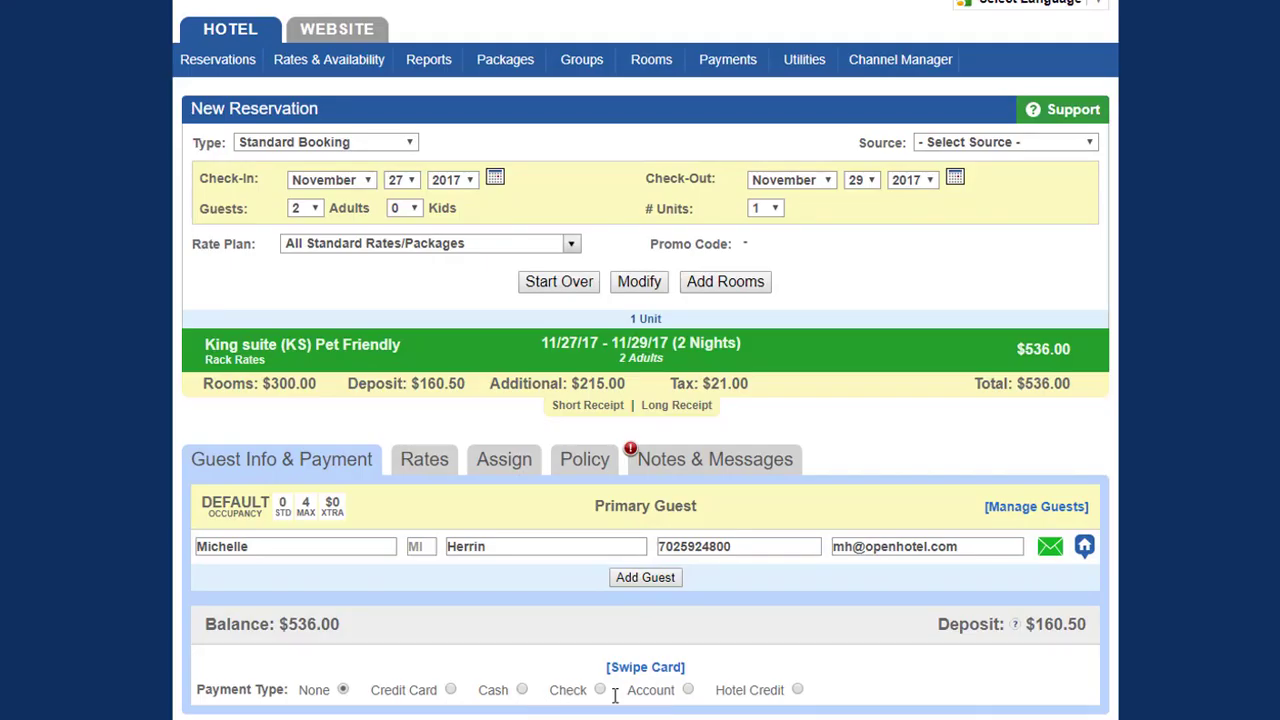
# - Set the payment type to Account and view the selectable accounts without choosing one
pyautogui.click(687, 690)
pyautogui.click(1056, 700)
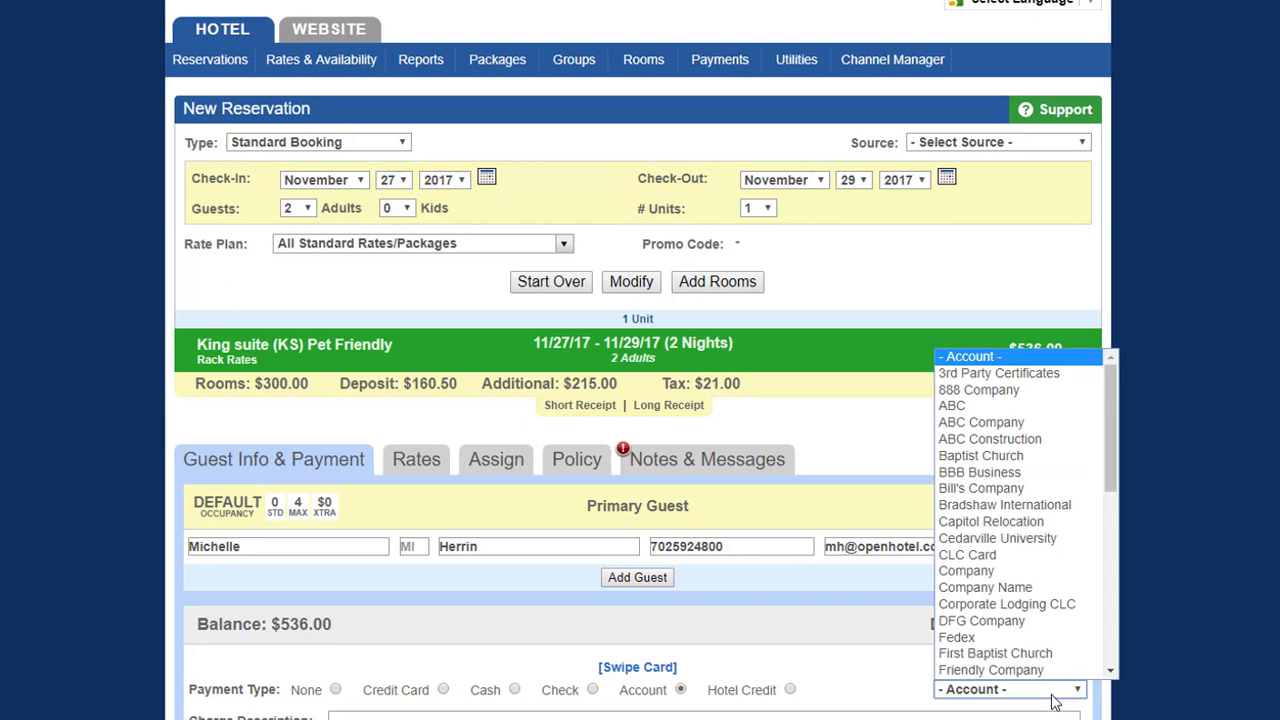
pyautogui.click(1056, 700)
# - Set the room rate total to $75.00 for Nov 27, 2017 and apply it to Nov 28 as well
pyautogui.click(416, 462)
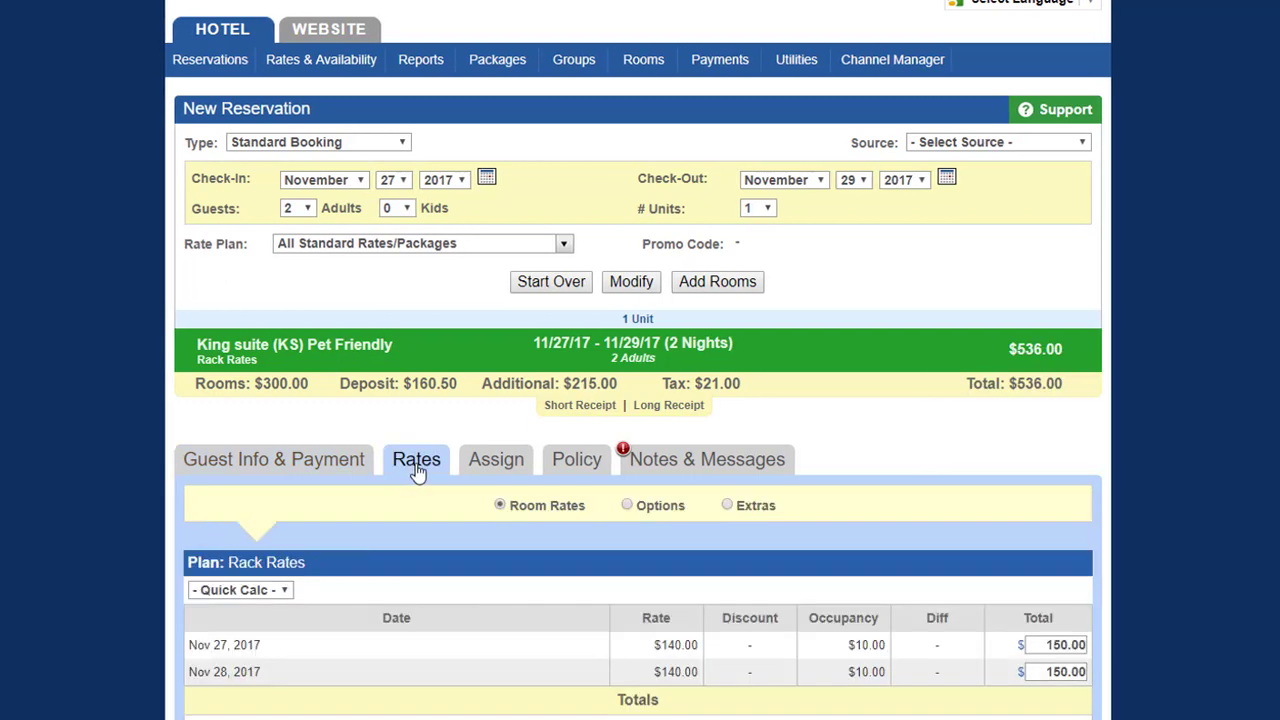
pyautogui.scroll(-3, 638, 400)
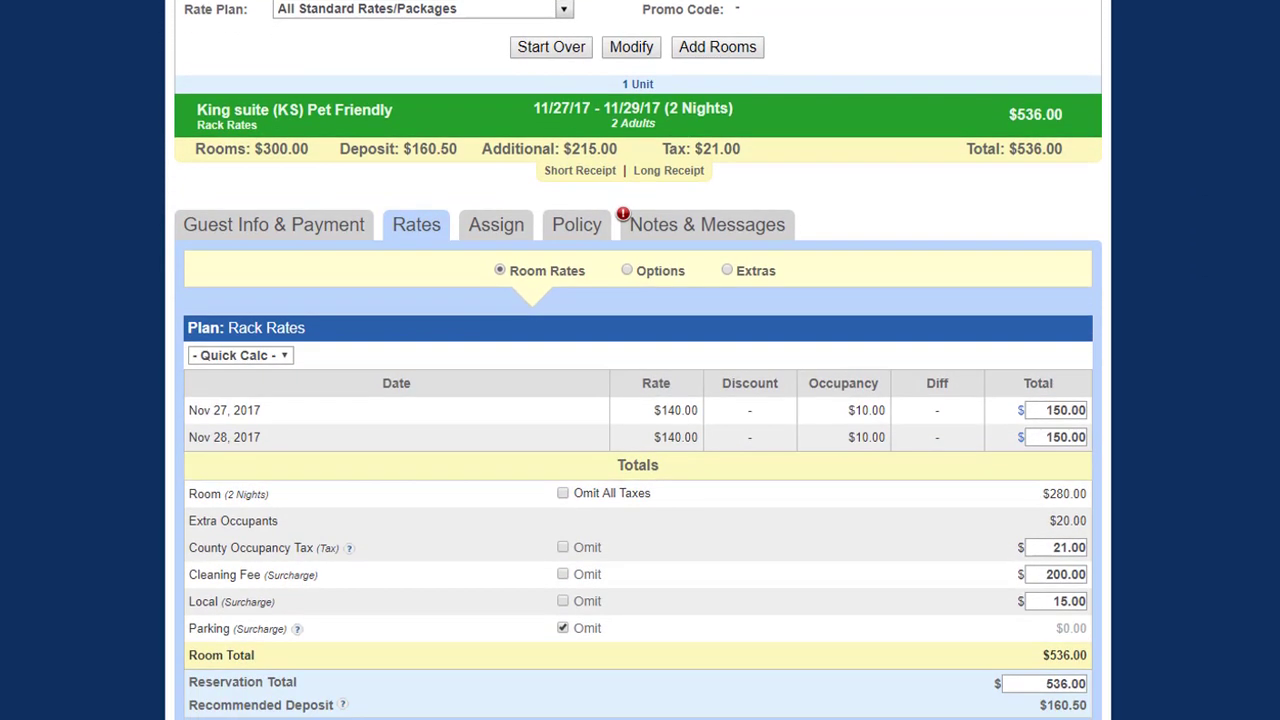
pyautogui.click(1045, 410)
pyautogui.moveTo(1045, 410); pyautogui.dragTo(1095, 415)
pyautogui.write('75.00')
pyautogui.click(1024, 413)
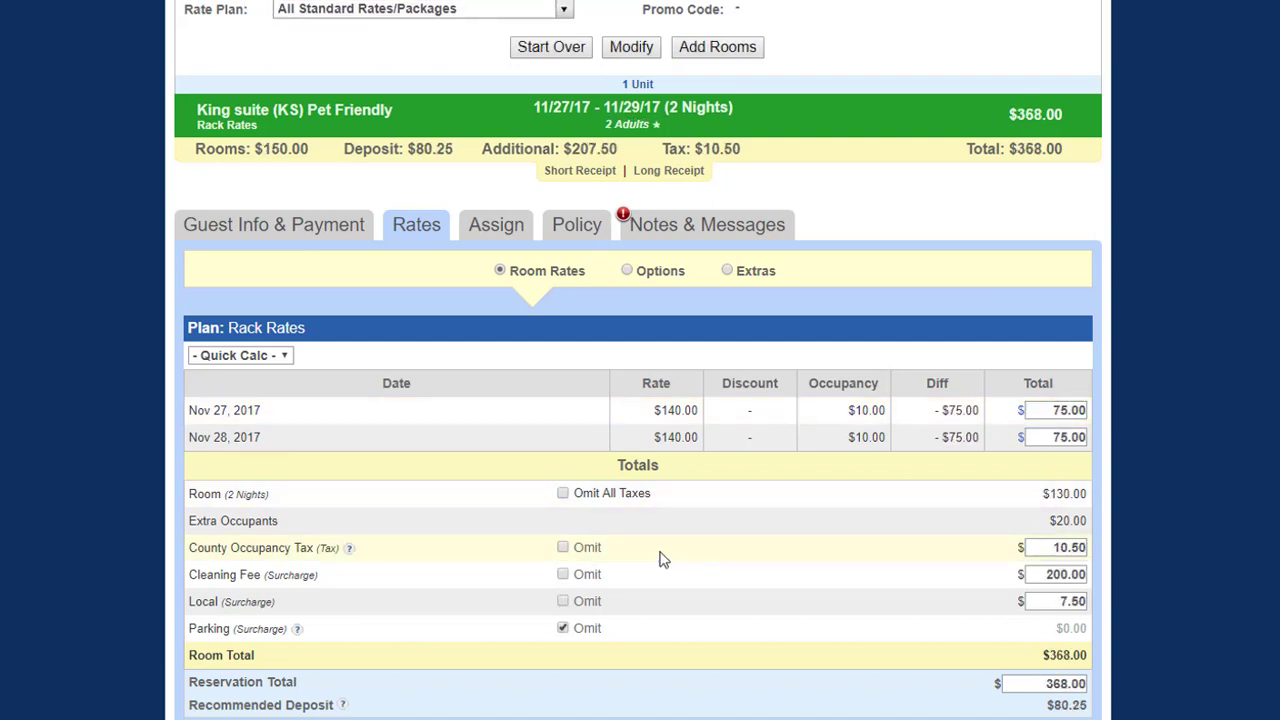
# - Try omitting all taxes and surcharges, view the Parking surcharge note, and clear every omission, including the one for parking
pyautogui.click(563, 494)
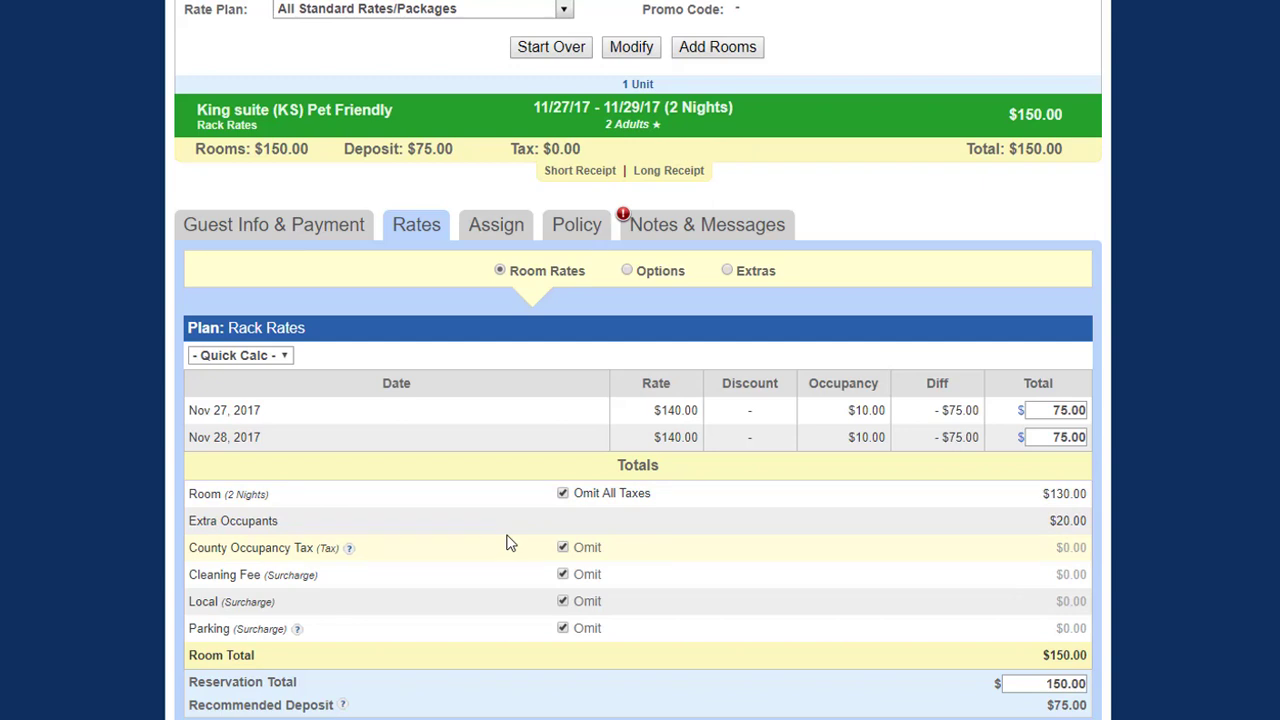
pyautogui.moveTo(298, 632)
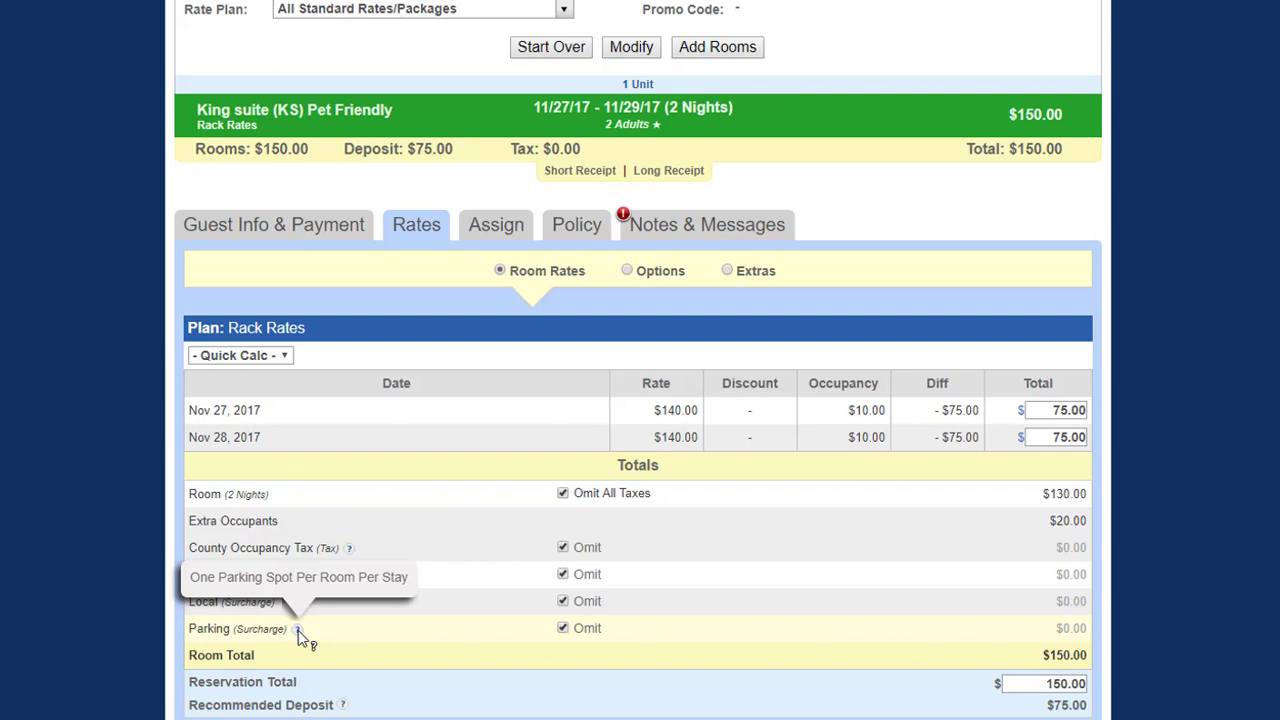
pyautogui.click(563, 629)
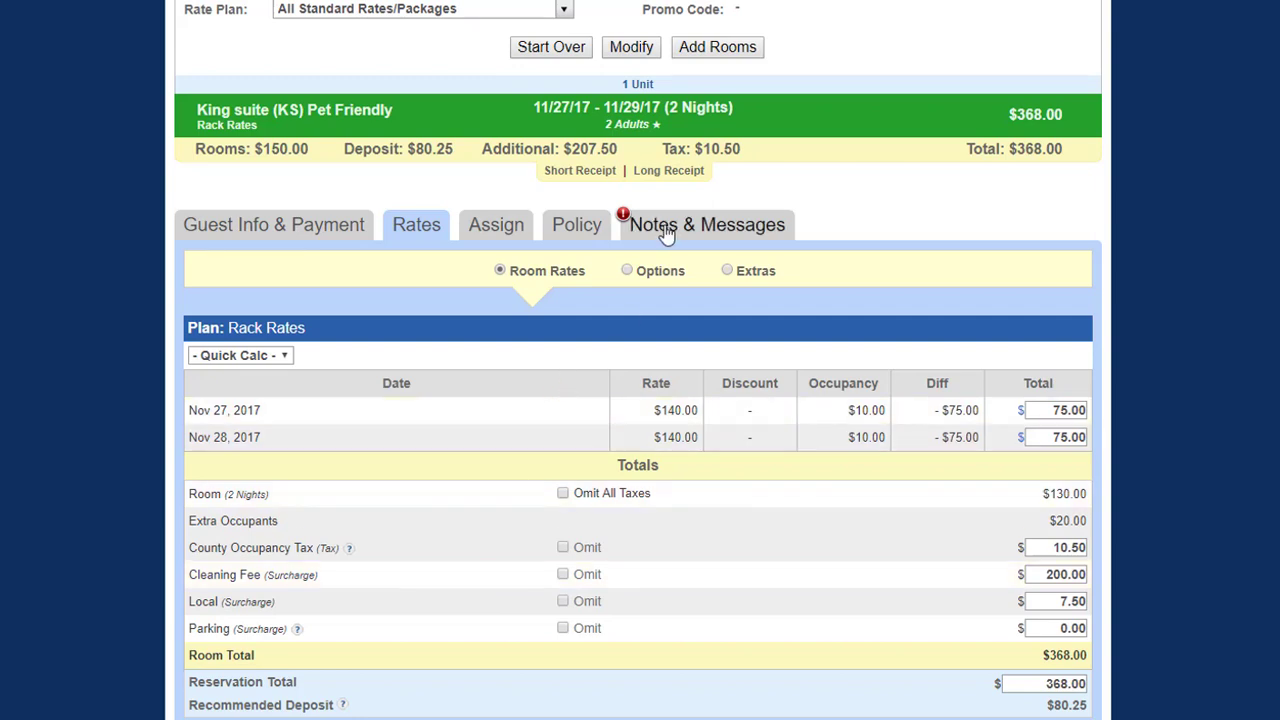
# - View the pet fee options, add 2 Disney Princess Breakfast extras, and view the booking note for X Riding lessons
pyautogui.click(629, 270)
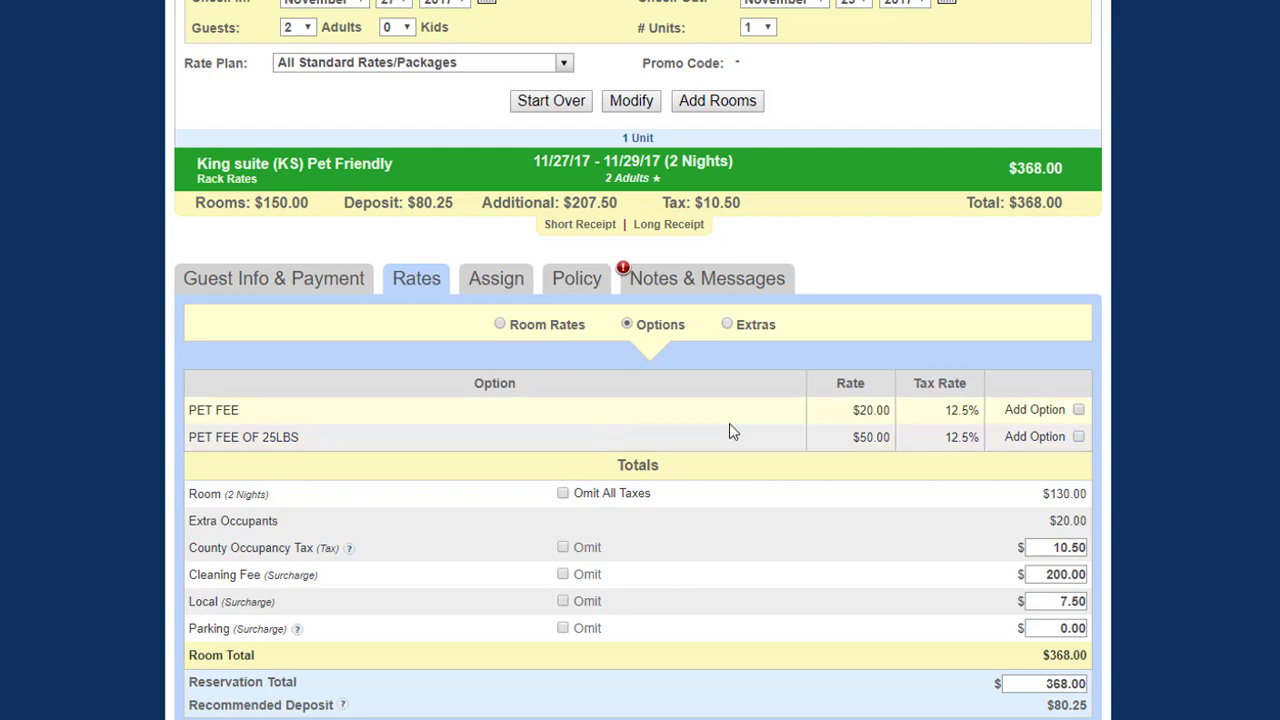
pyautogui.click(727, 324)
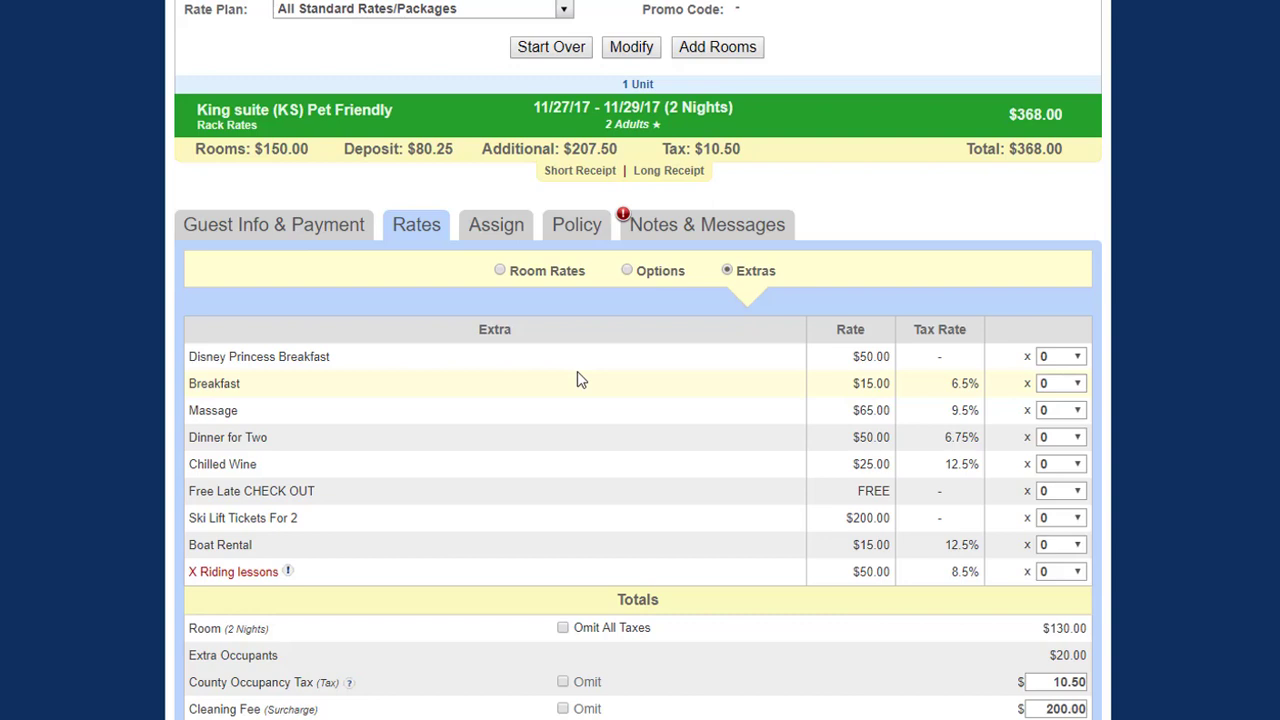
pyautogui.click(1060, 356)
pyautogui.click(1052, 408)
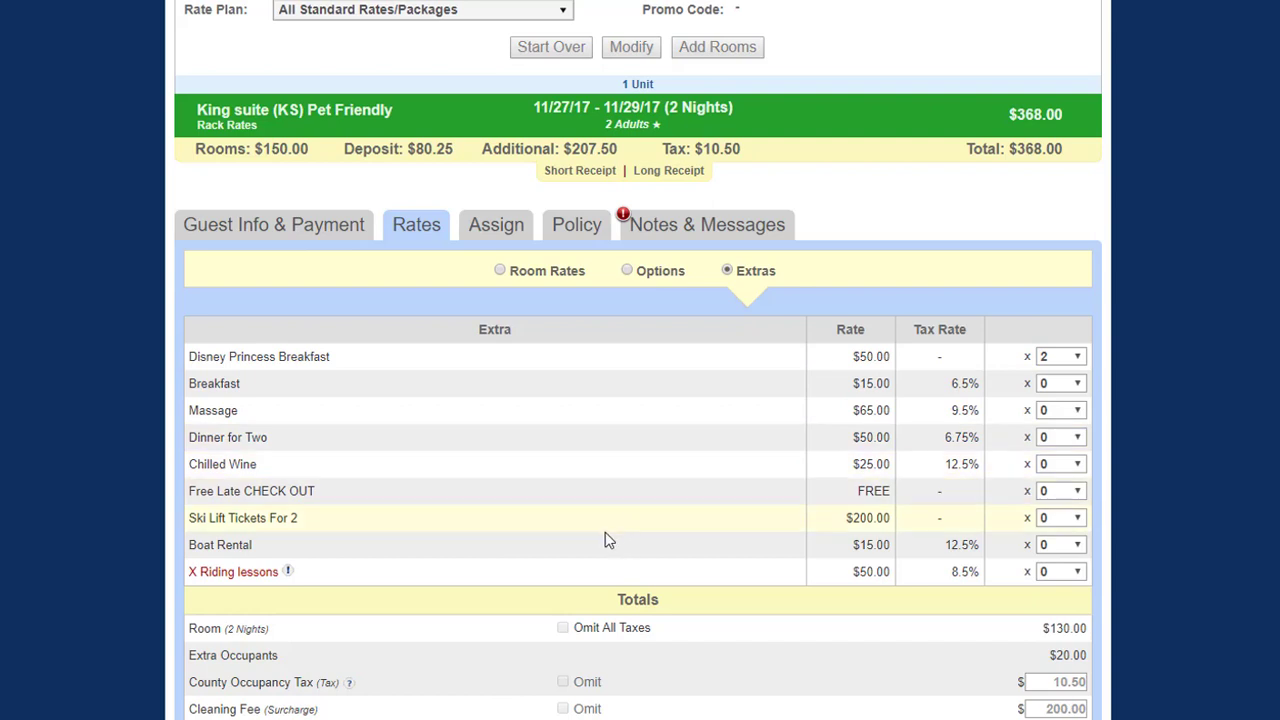
pyautogui.moveTo(288, 574)
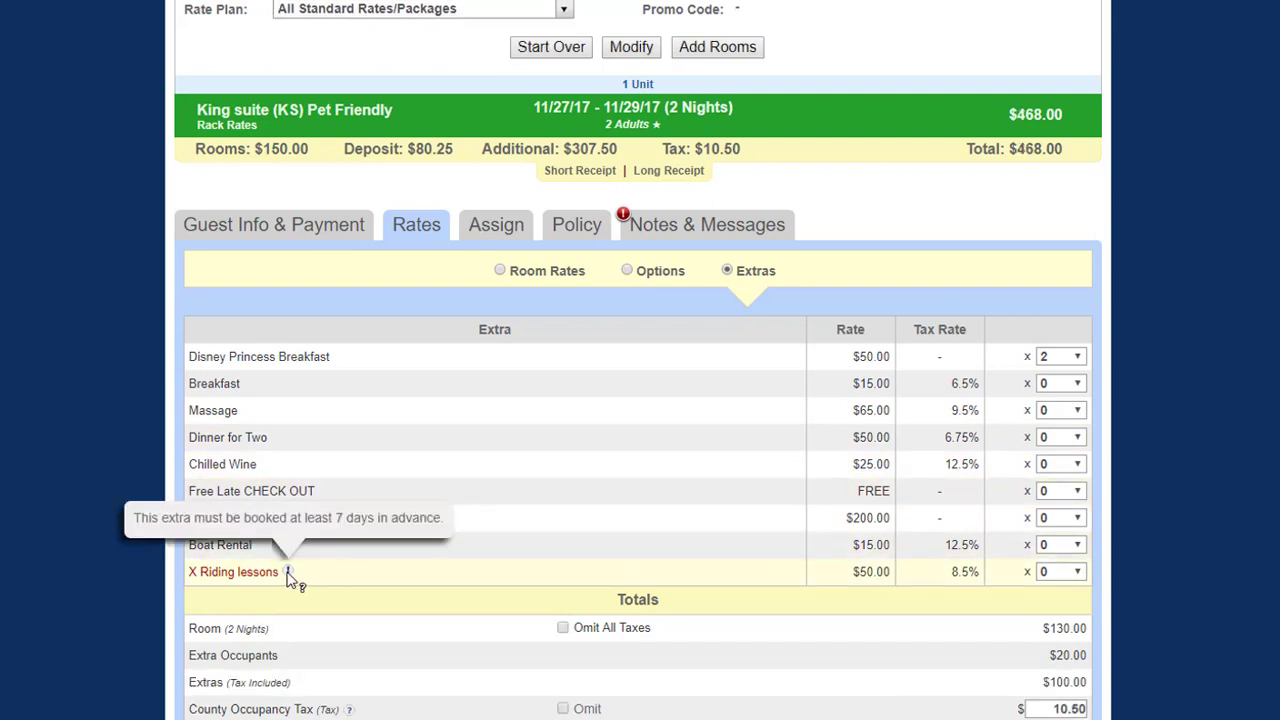
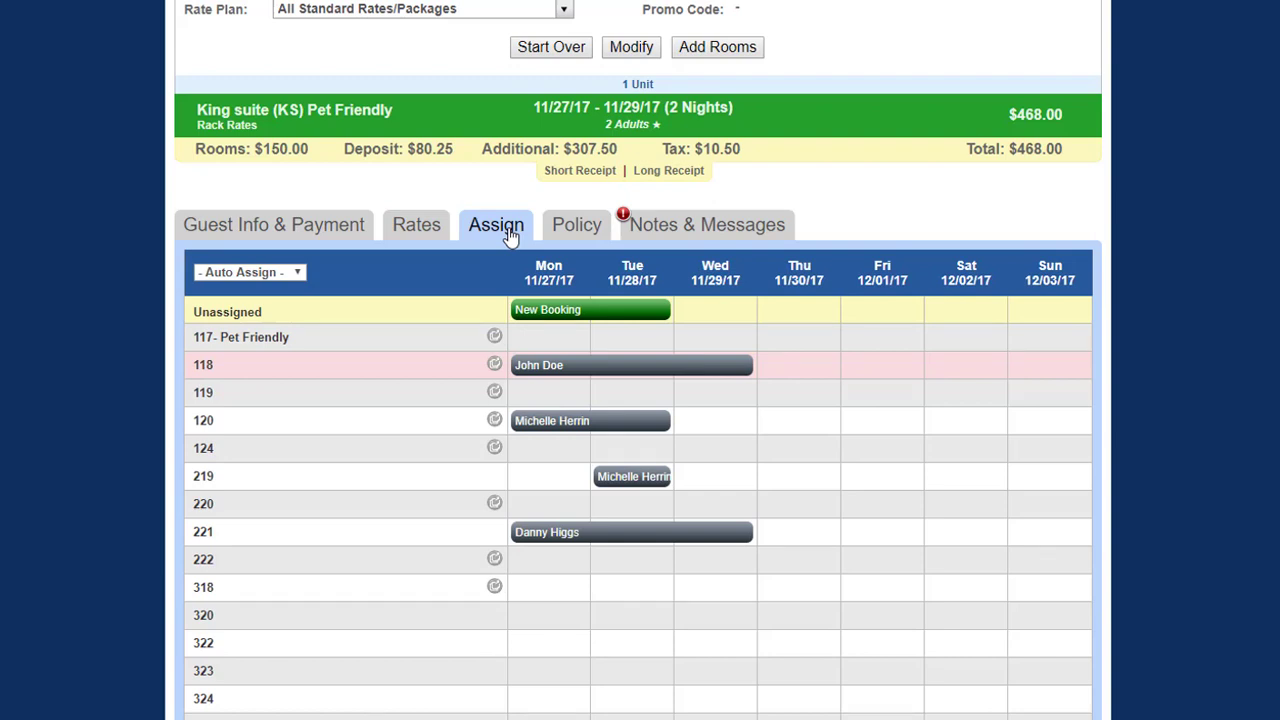
# - Review the hotel policies and the display choices for public staff notes on the new reservation
pyautogui.click(574, 226)
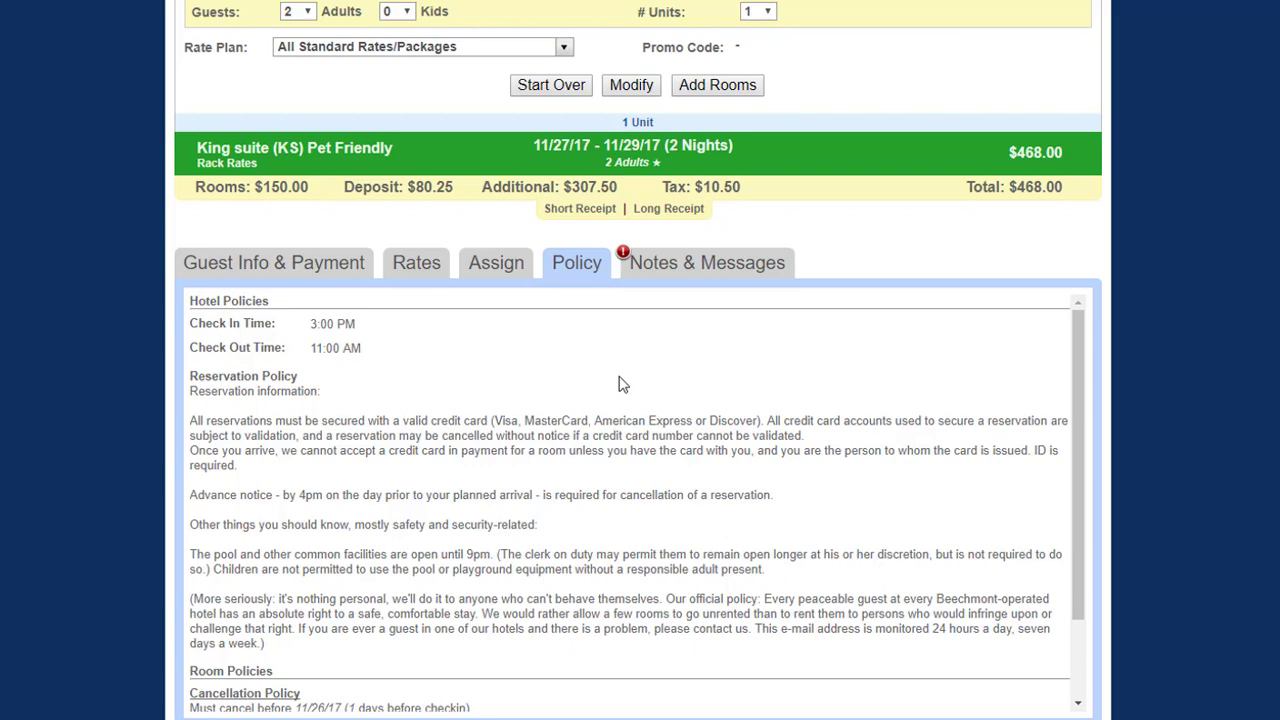
pyautogui.click(708, 264)
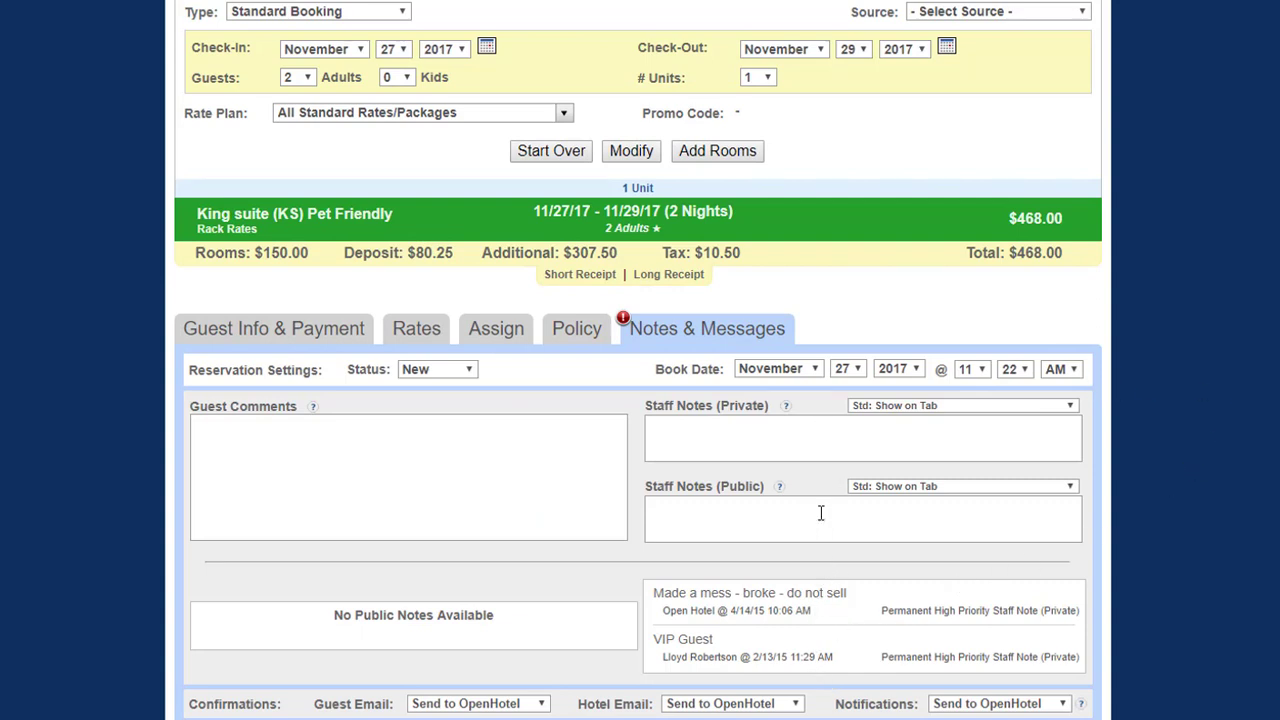
pyautogui.click(1010, 487)
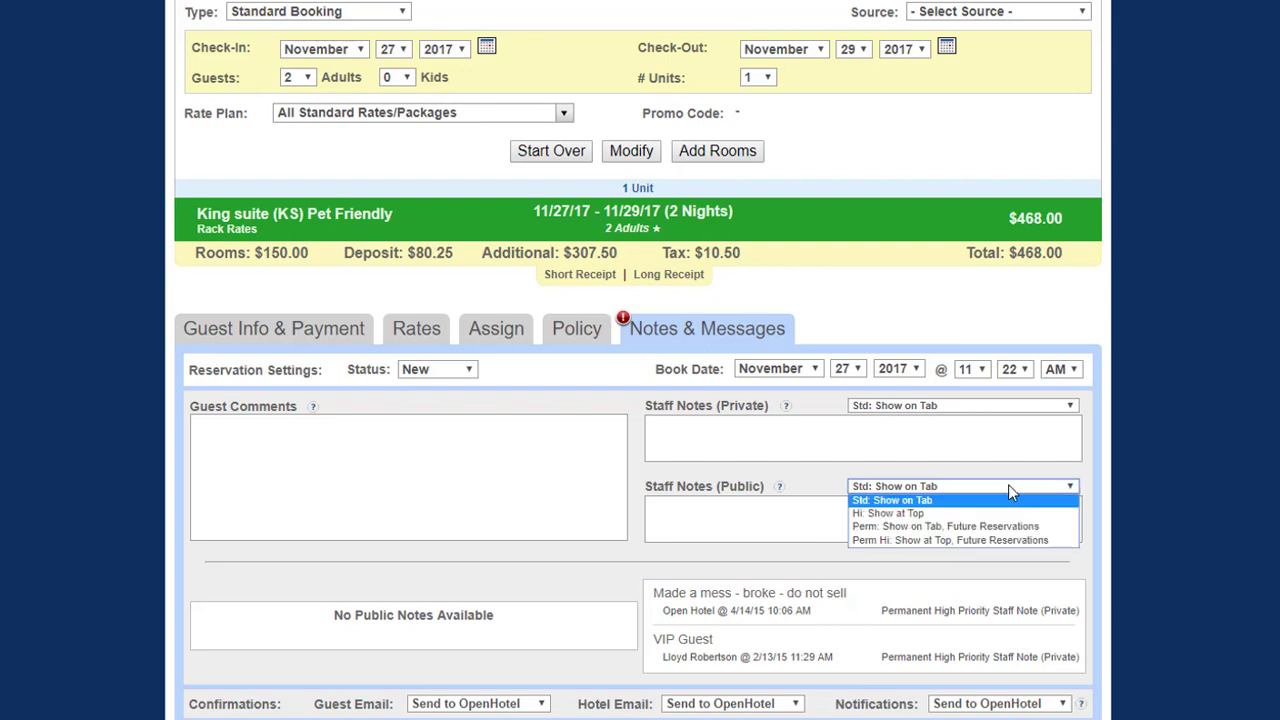
pyautogui.click(1008, 484)
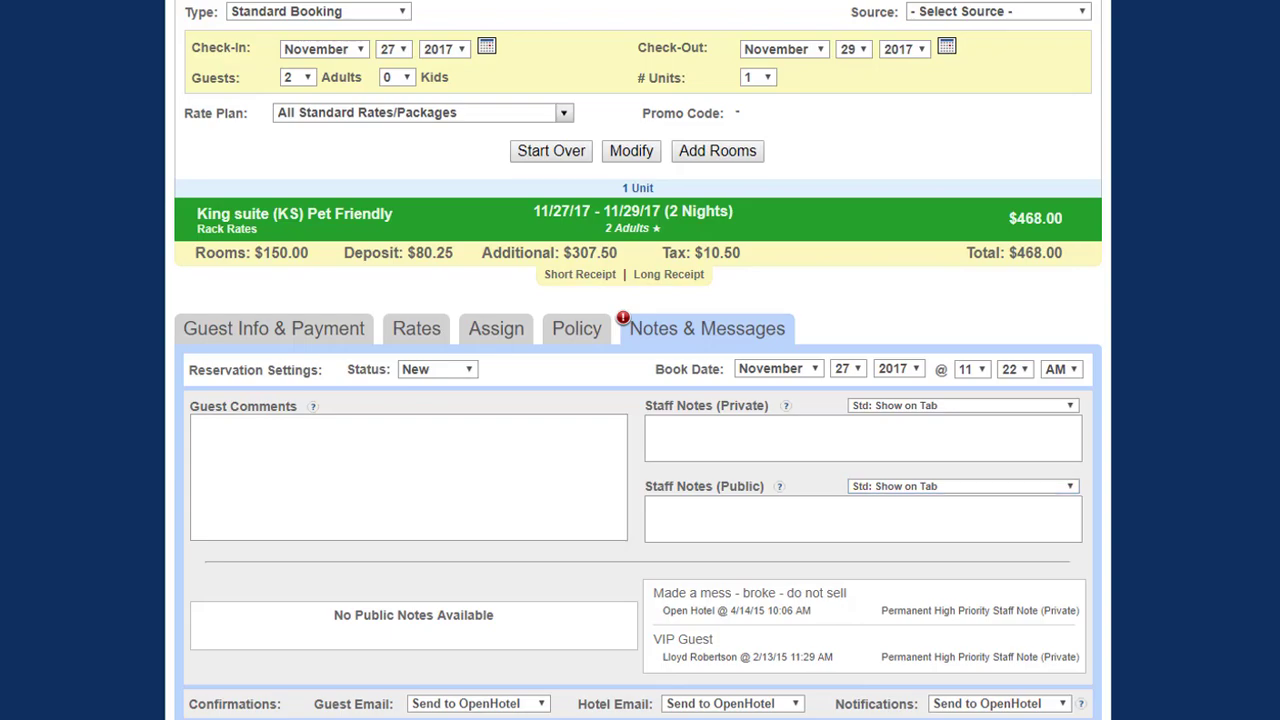
# - Submit the new reservation and point out its reservation number in the reservation details
pyautogui.scroll(-1, 640, 400)
pyautogui.click(637, 647)
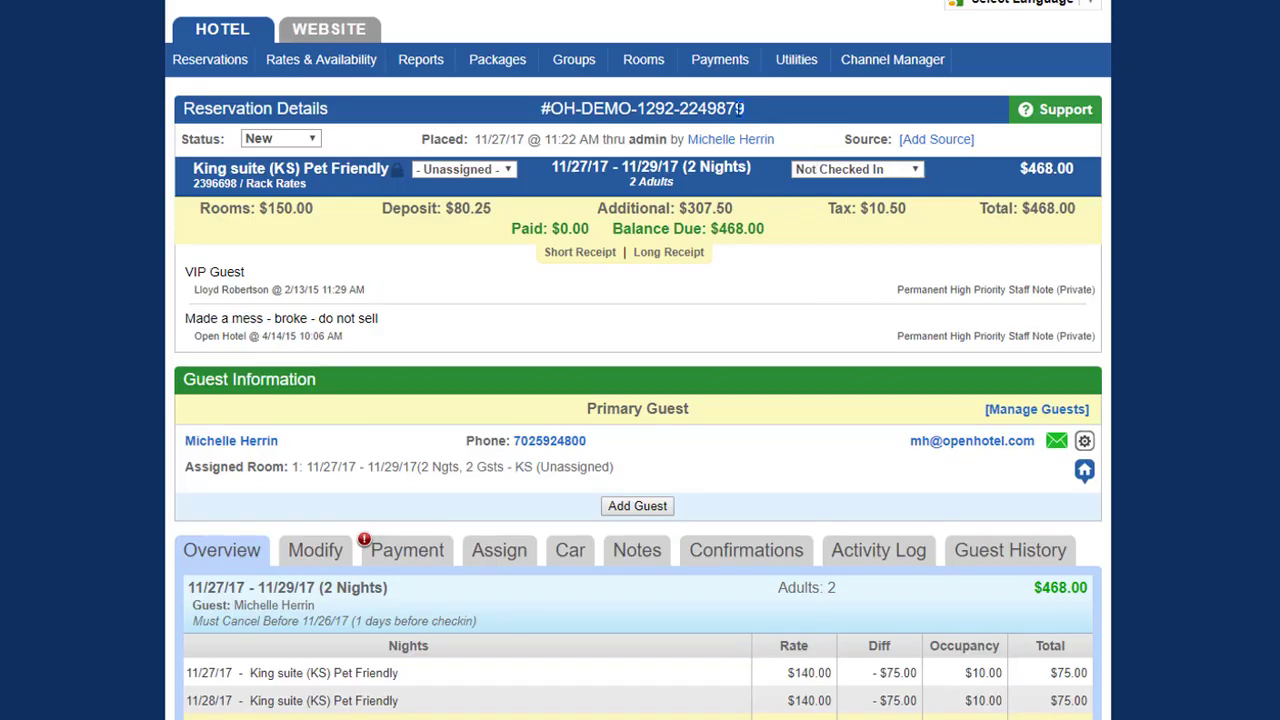
pyautogui.moveTo(741, 109); pyautogui.dragTo(630, 128)
pyautogui.click(630, 128)
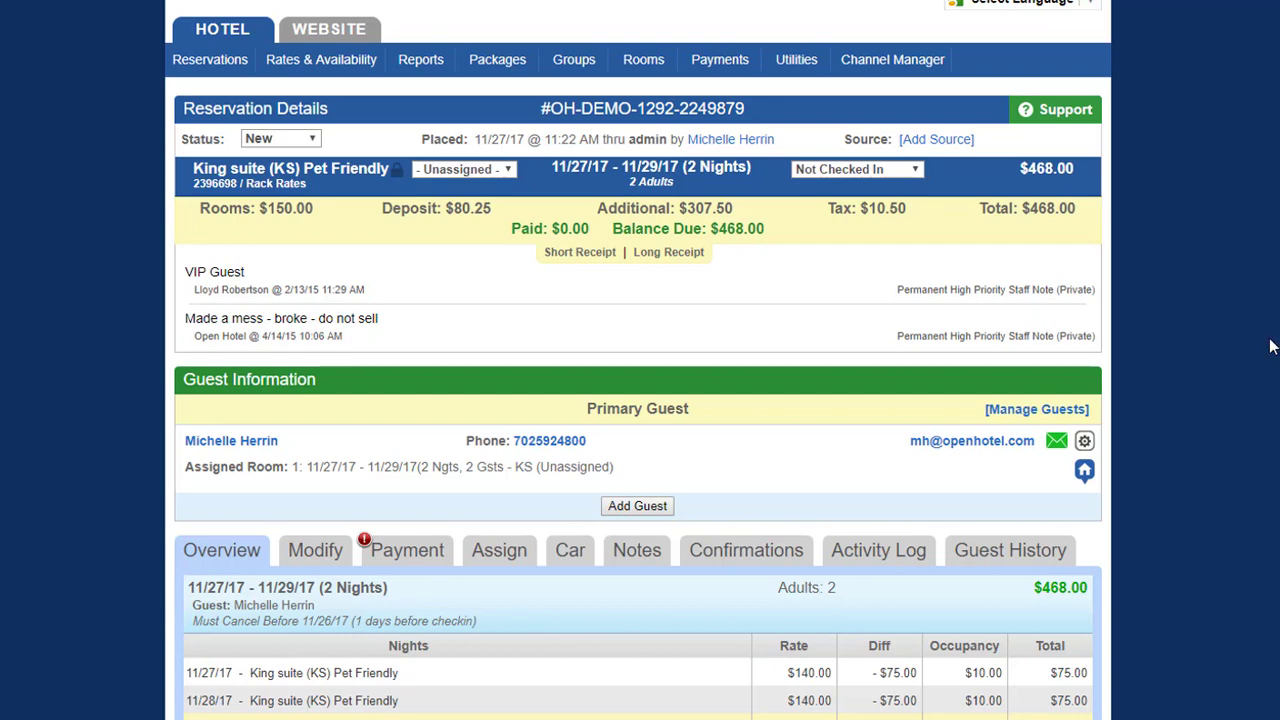
# - View the check-in status choices and examine the reservation overview's breakdown of nights, taxes, extras and surcharges
pyautogui.click(916, 172)
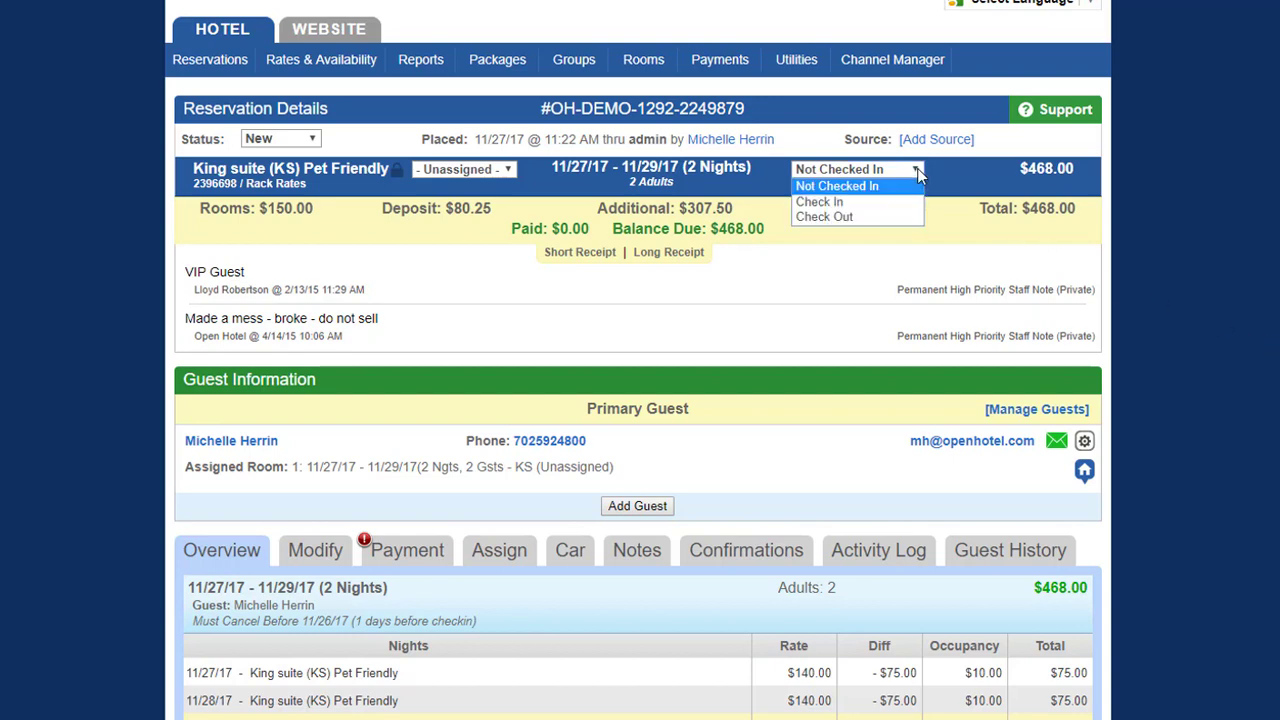
pyautogui.click(918, 176)
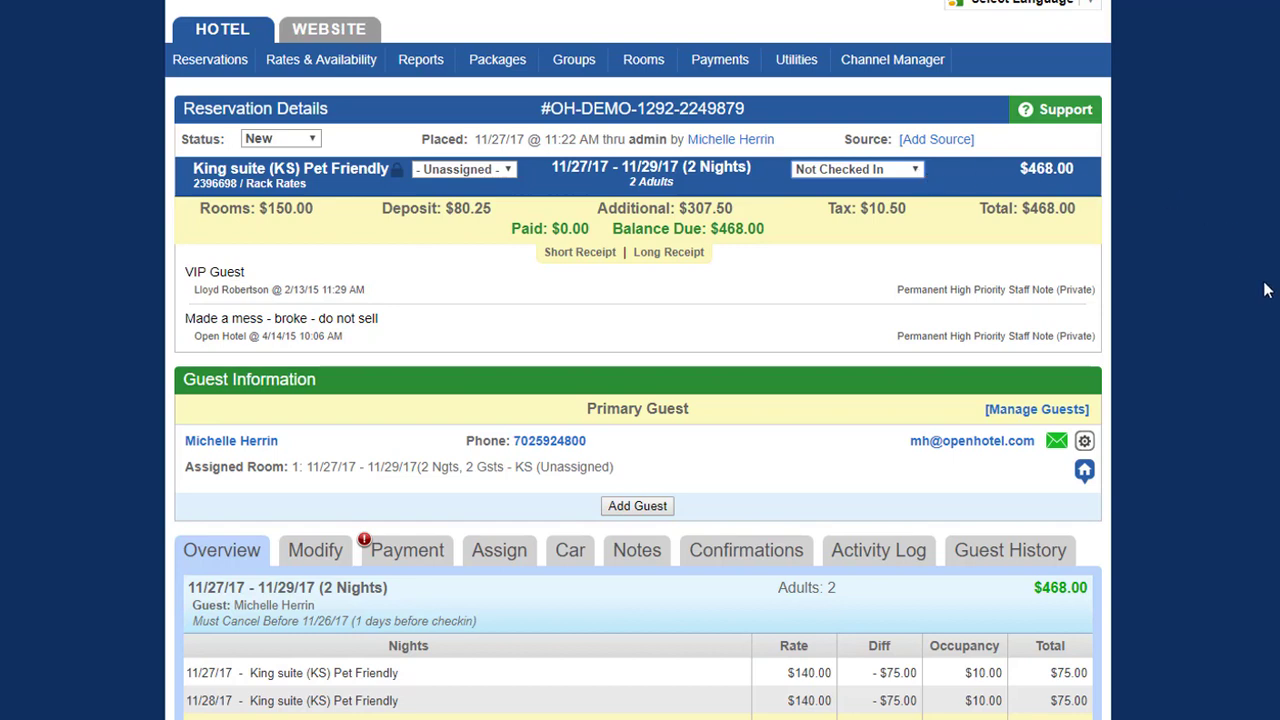
pyautogui.scroll(-5, 1265, 290)
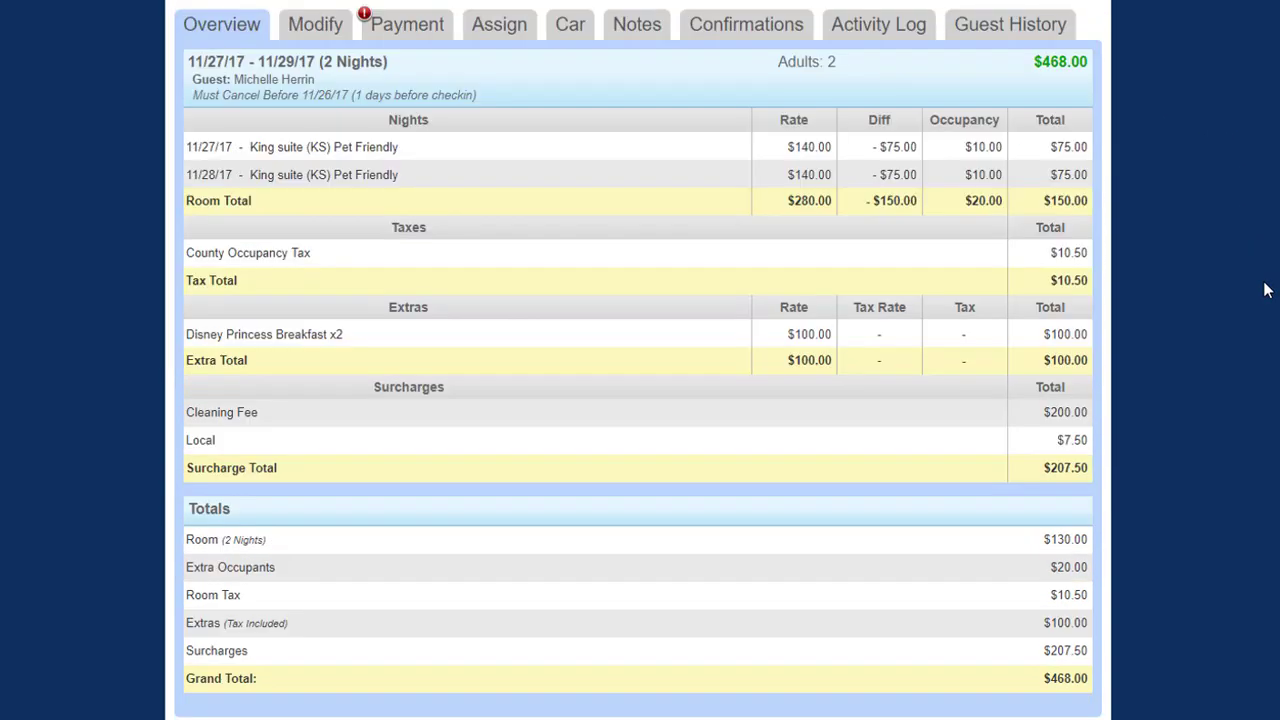
pyautogui.scroll(3, 1265, 290)
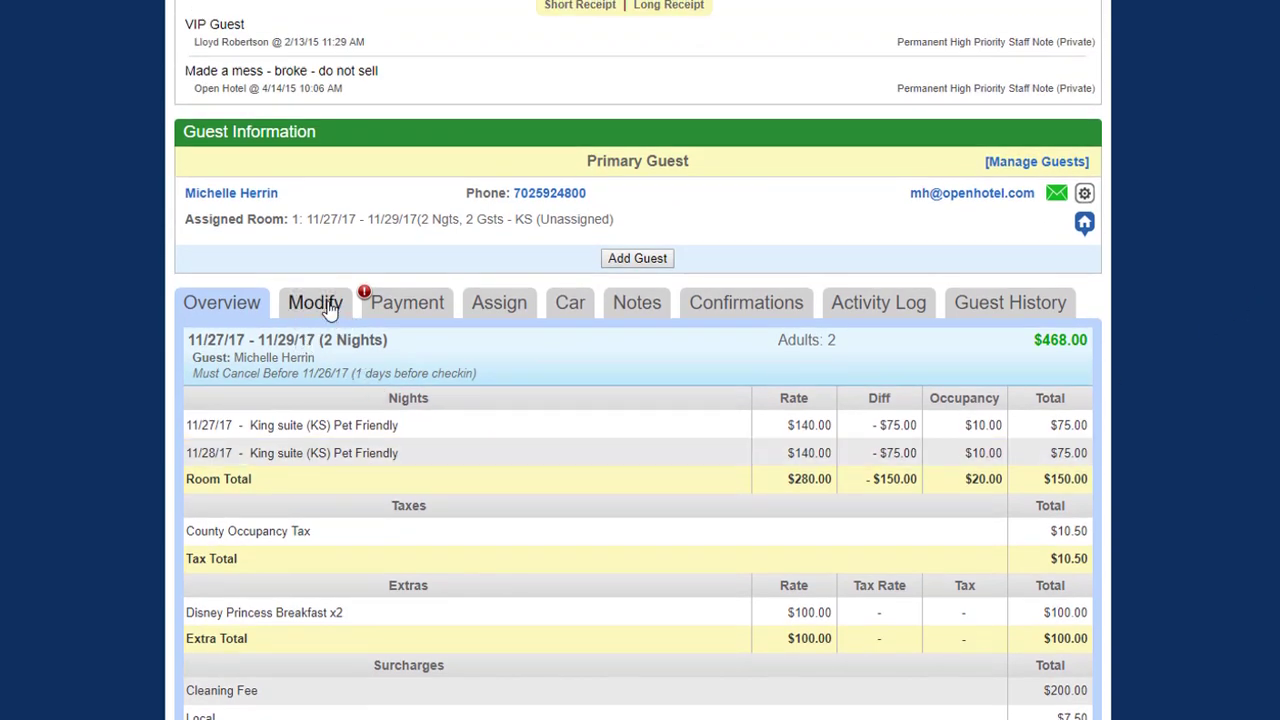
pyautogui.moveTo(367, 296)
# - Open the reservation's confirmations and review the hotel and room policies shown there
pyautogui.click(725, 312)
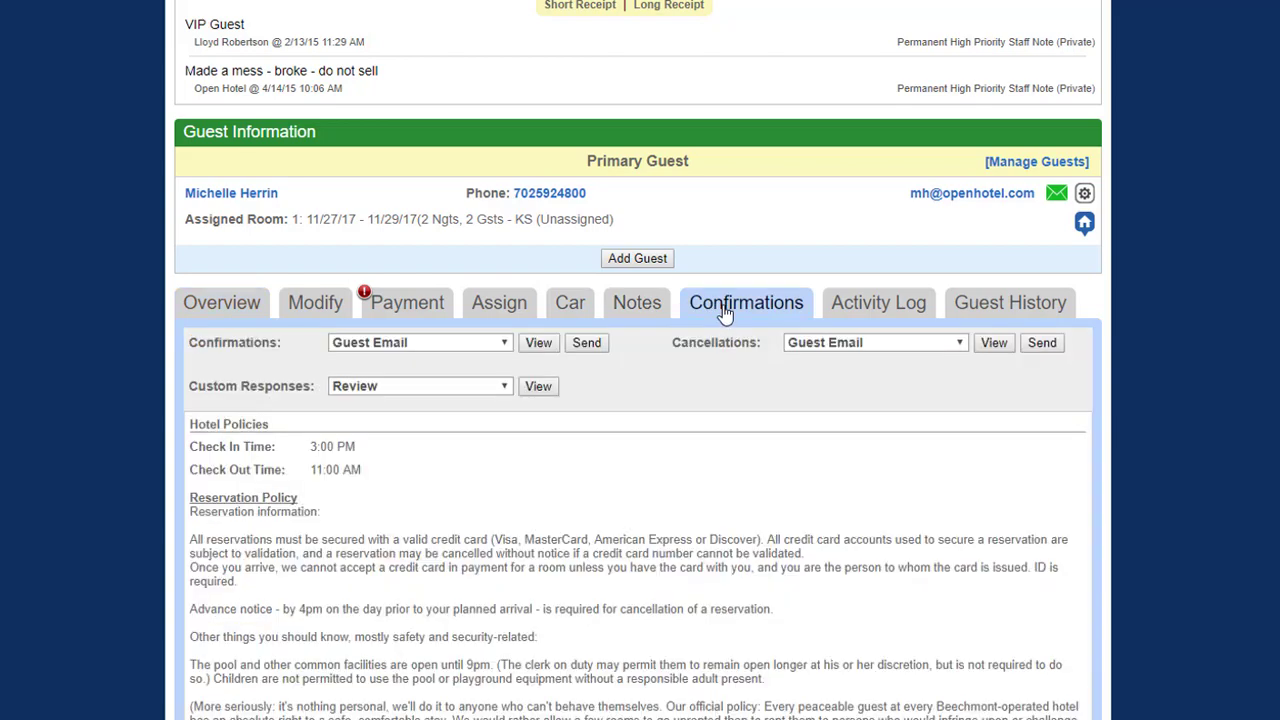
pyautogui.scroll(-2, 725, 312)
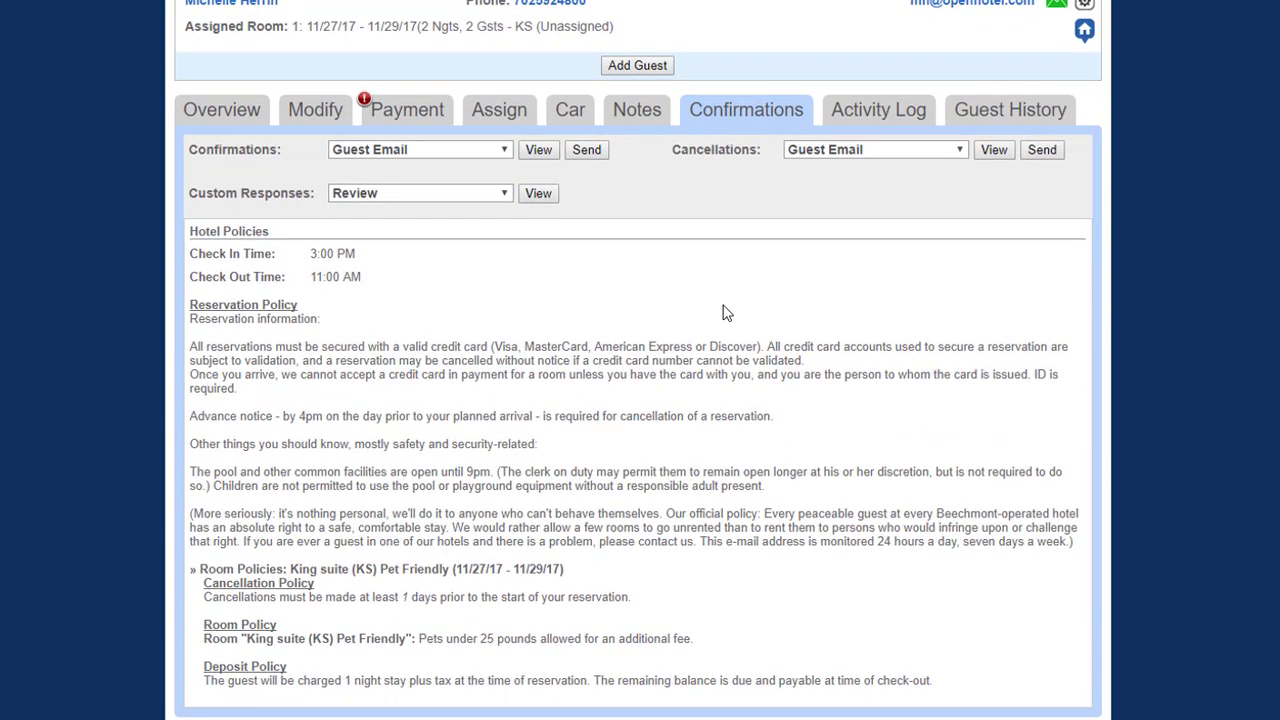
pyautogui.scroll(2, 725, 313)
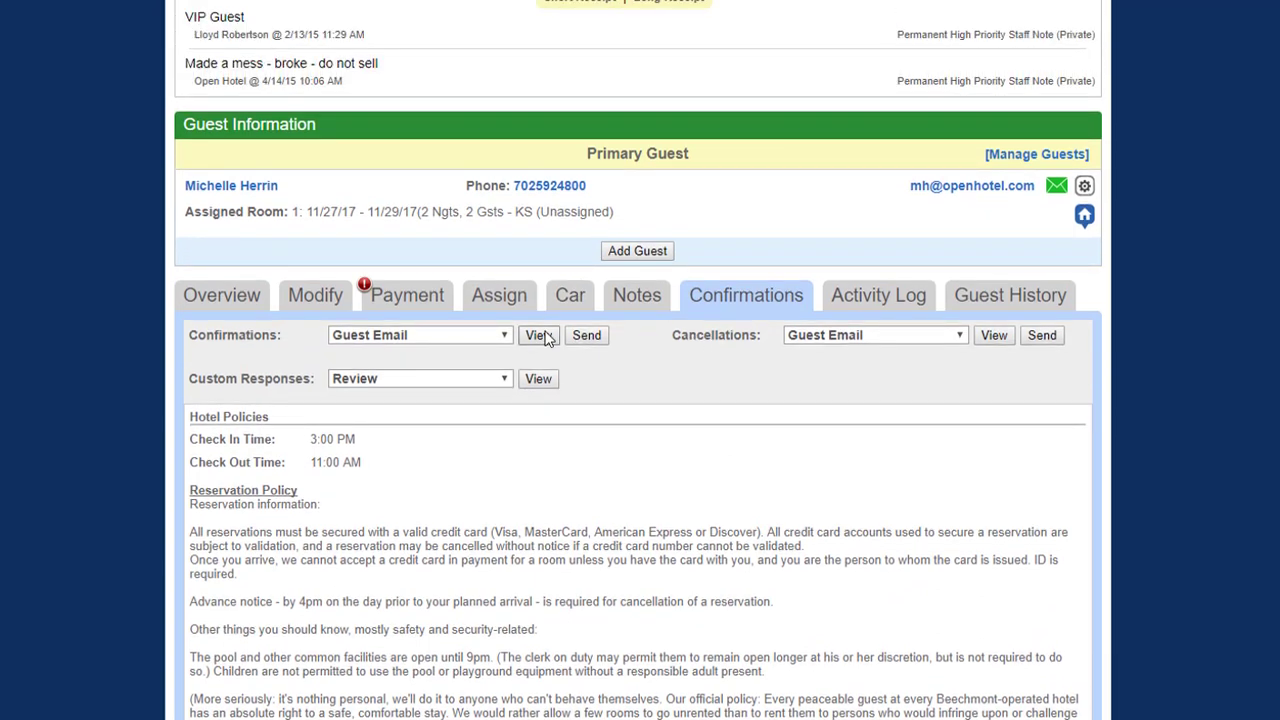
# - Review the reservation's activity log and the primary guest's history of reservations
pyautogui.click(880, 300)
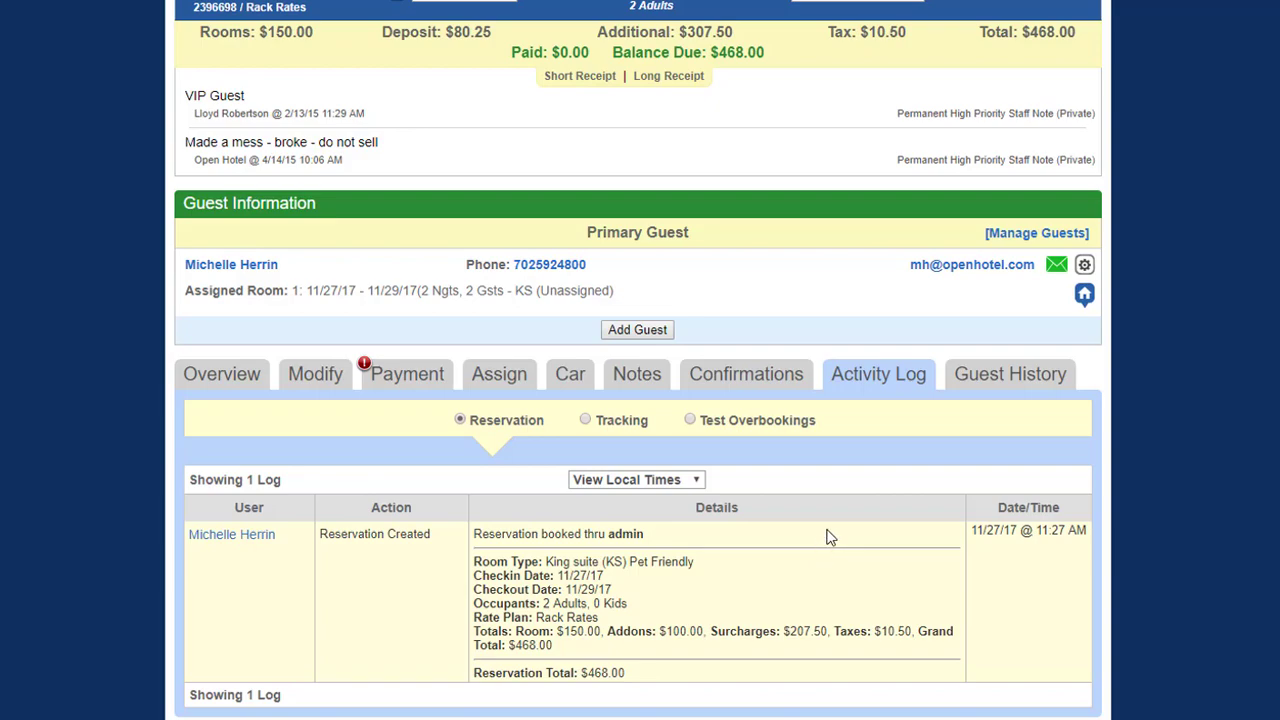
pyautogui.click(1020, 380)
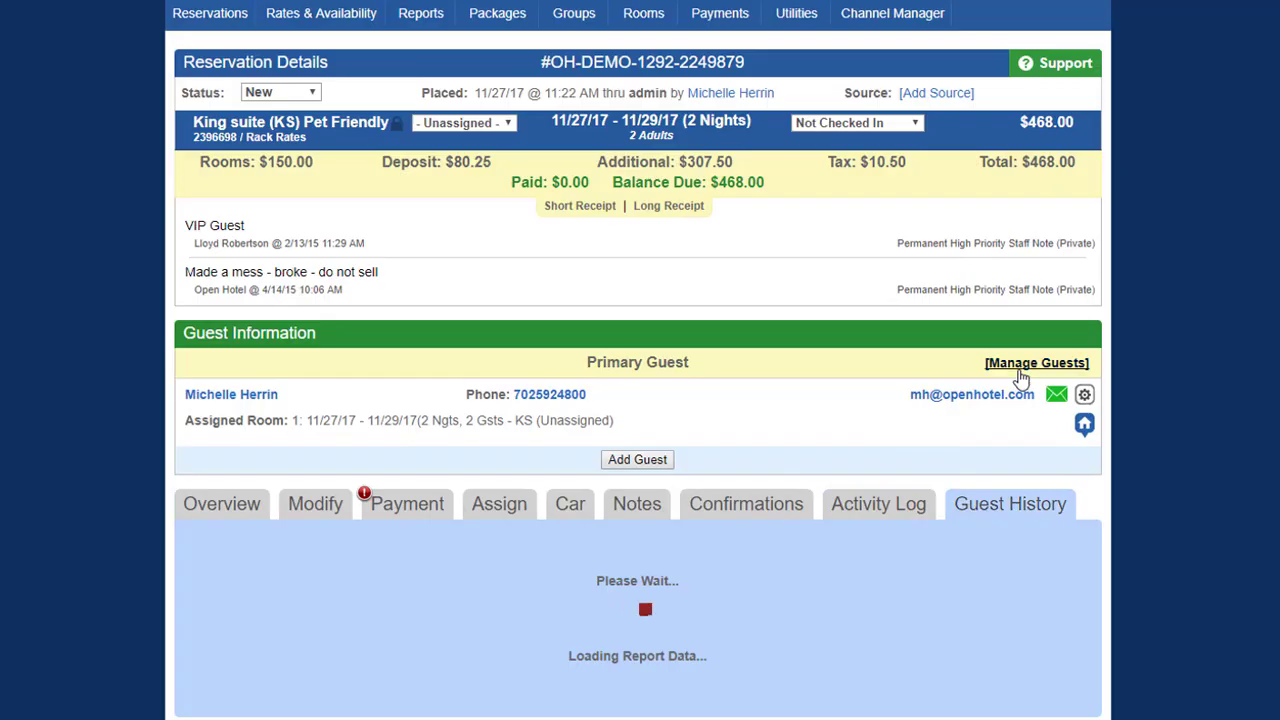
pyautogui.scroll(-3, 766, 457)
pyautogui.scroll(2, 761, 456)
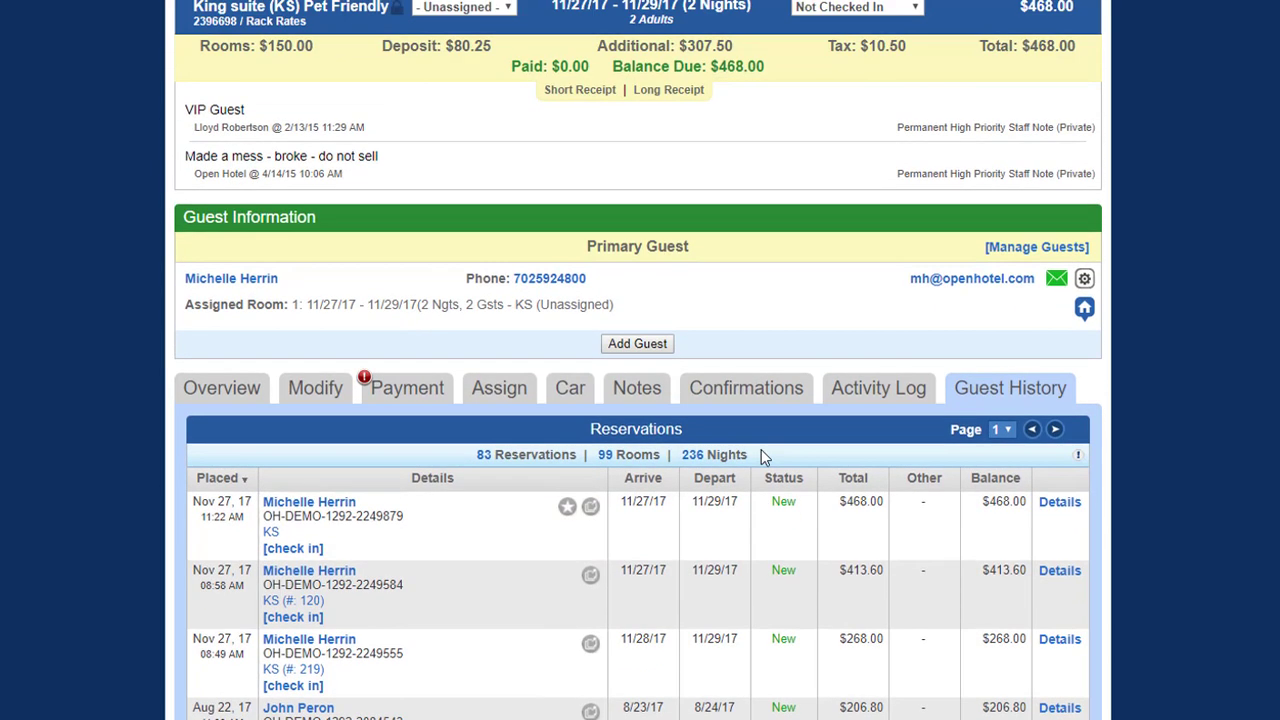
pyautogui.scroll(2, 514, 400)
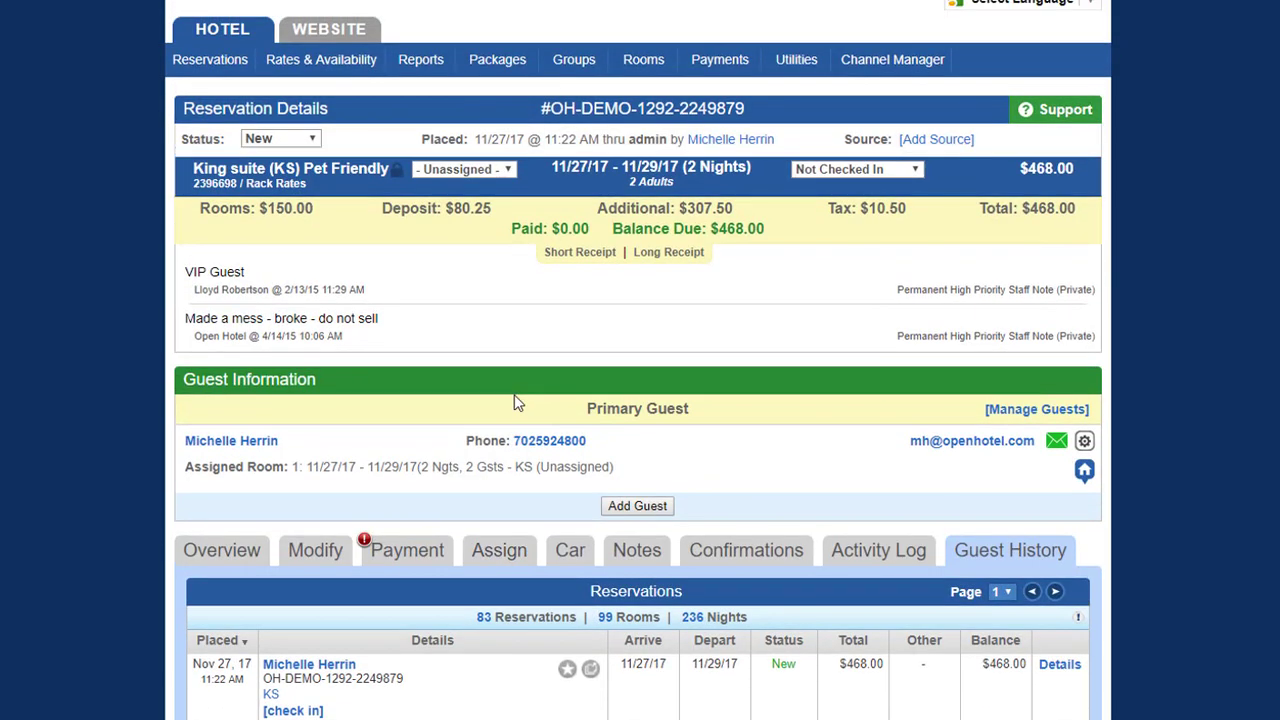
# - Return to the hotel dashboard and expand the unassigned King suite (KS) Pet Friendly bookings to examine the room assignment grid
pyautogui.click(212, 33)
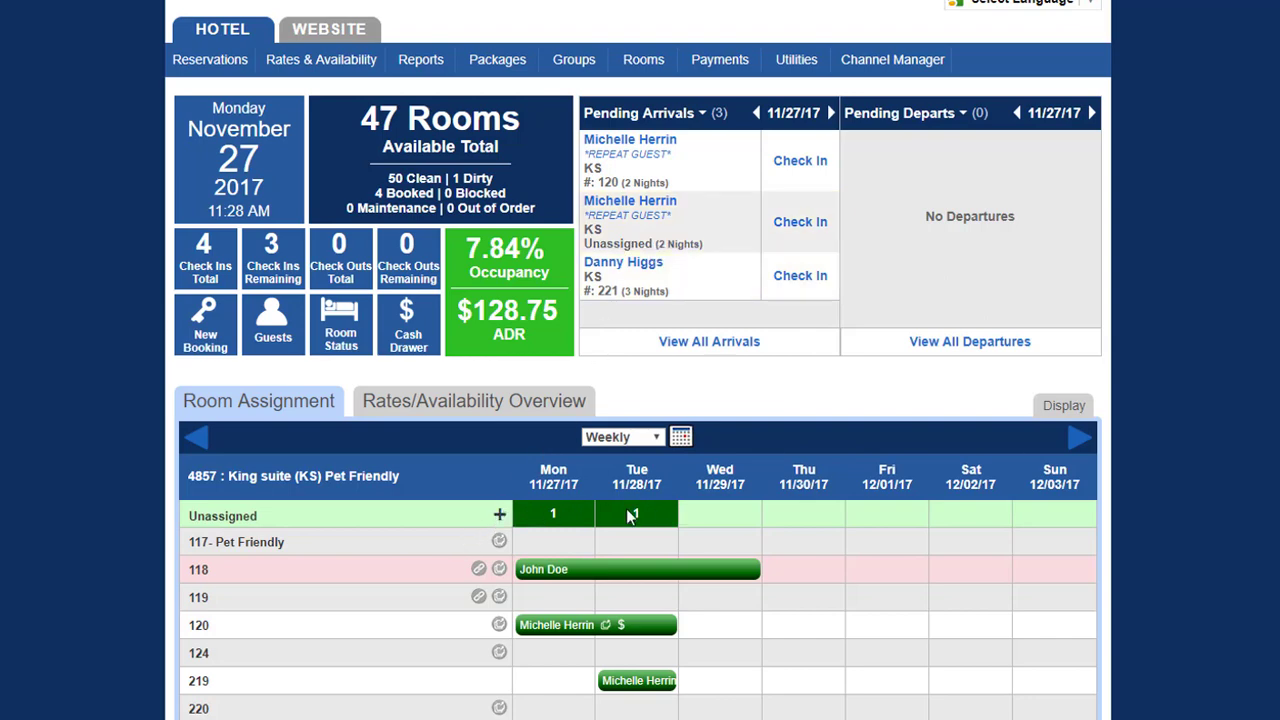
pyautogui.click(501, 516)
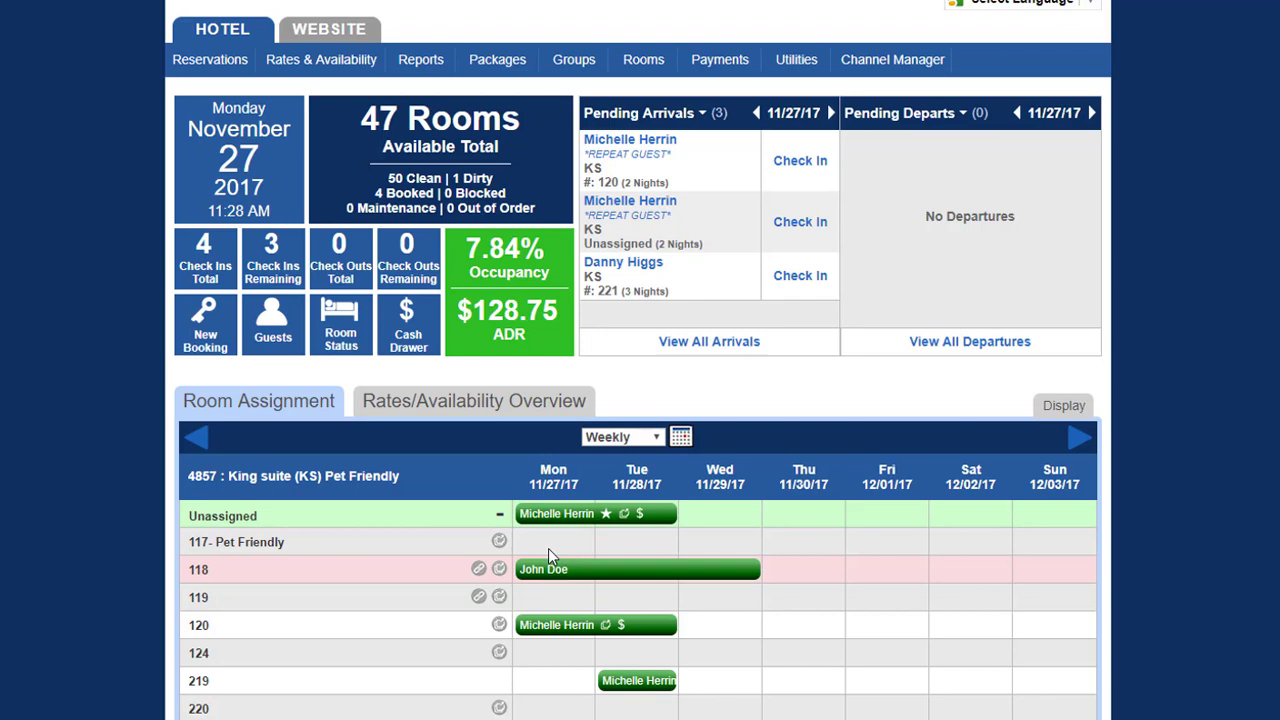
pyautogui.scroll(-3, 560, 545)
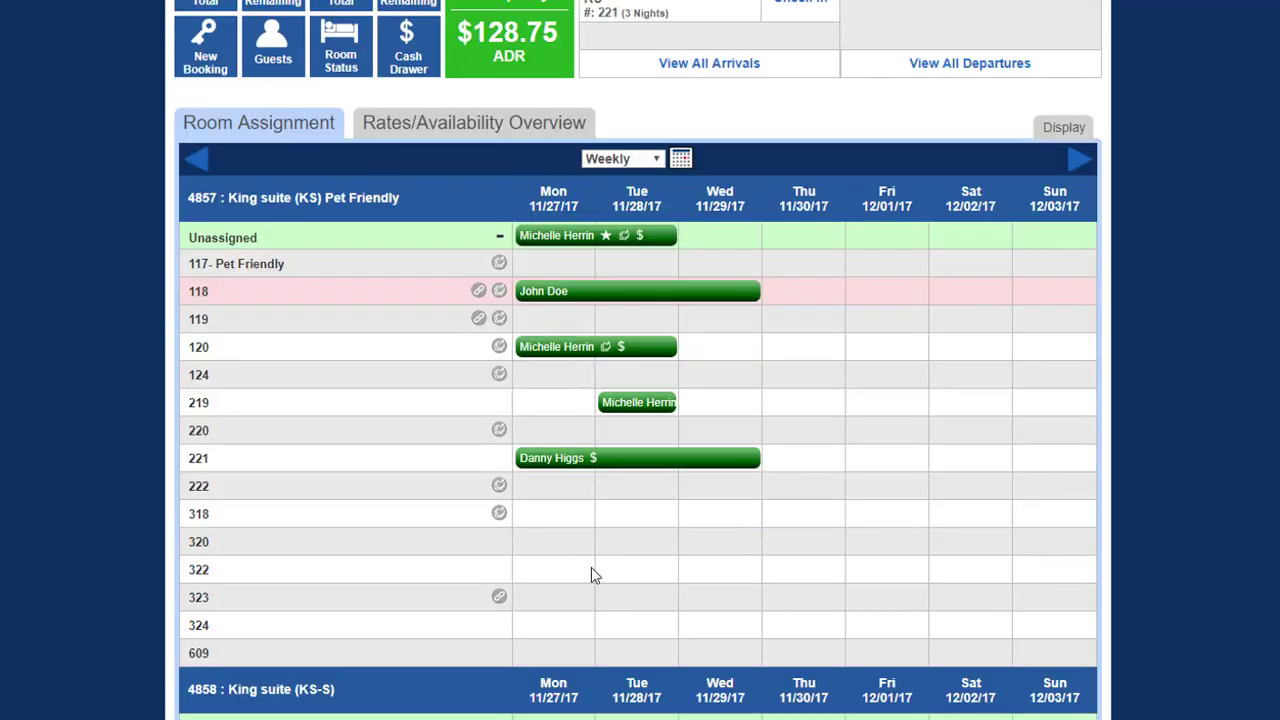
pyautogui.moveTo(567, 233); pyautogui.dragTo(687, 250)
pyautogui.scroll(-1, 1227, 517)
pyautogui.scroll(4, 1227, 517)
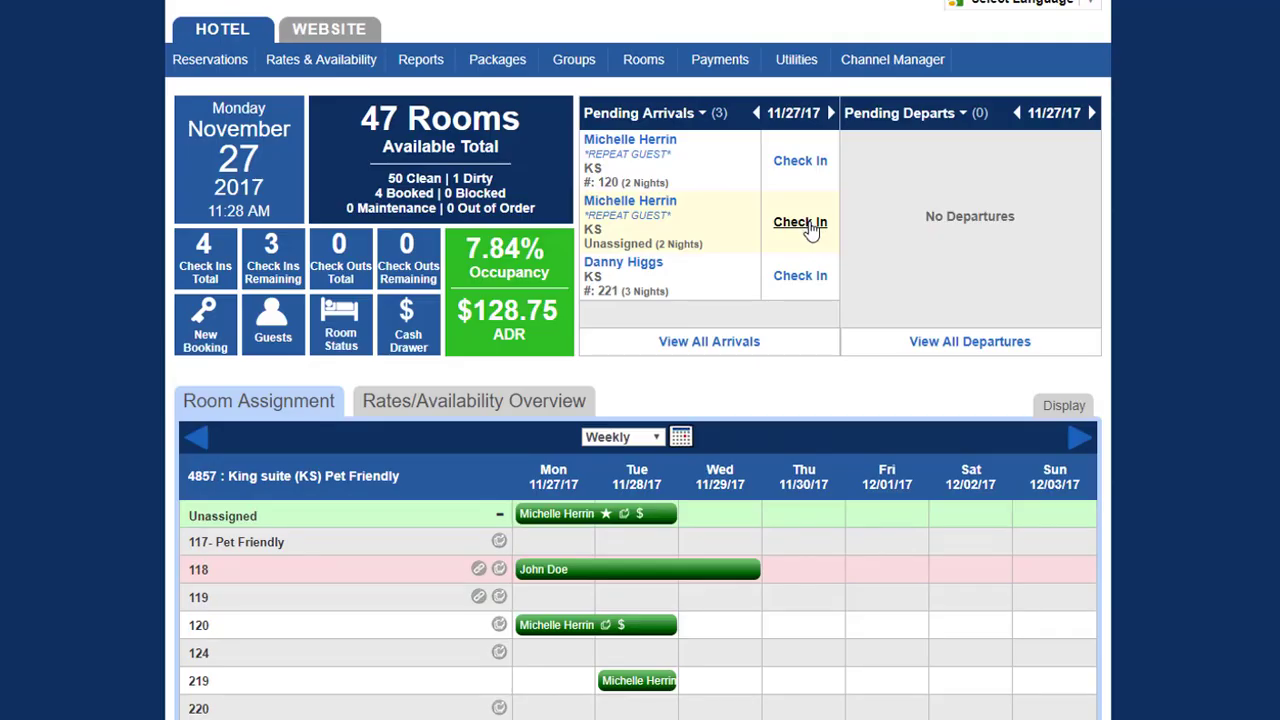
# - Check in the unassigned King suite arrival from the pending arrivals, selecting room 318 for it
pyautogui.click(810, 224)
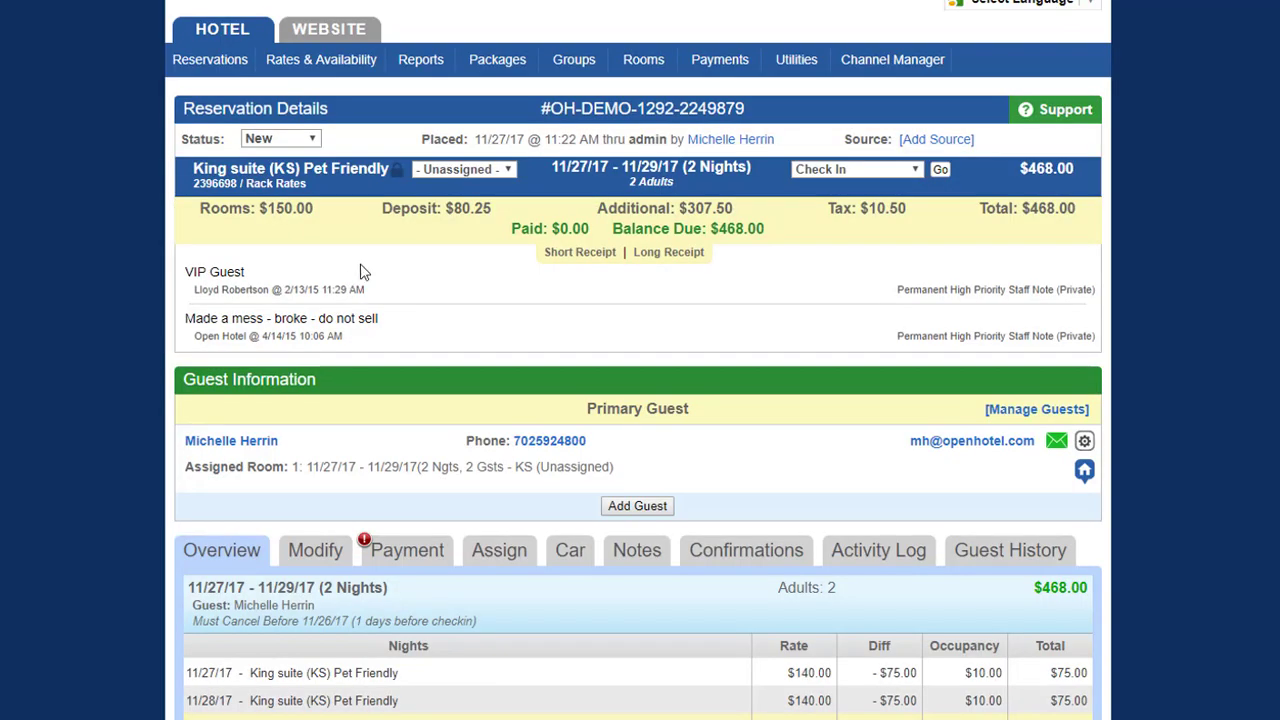
pyautogui.click(508, 172)
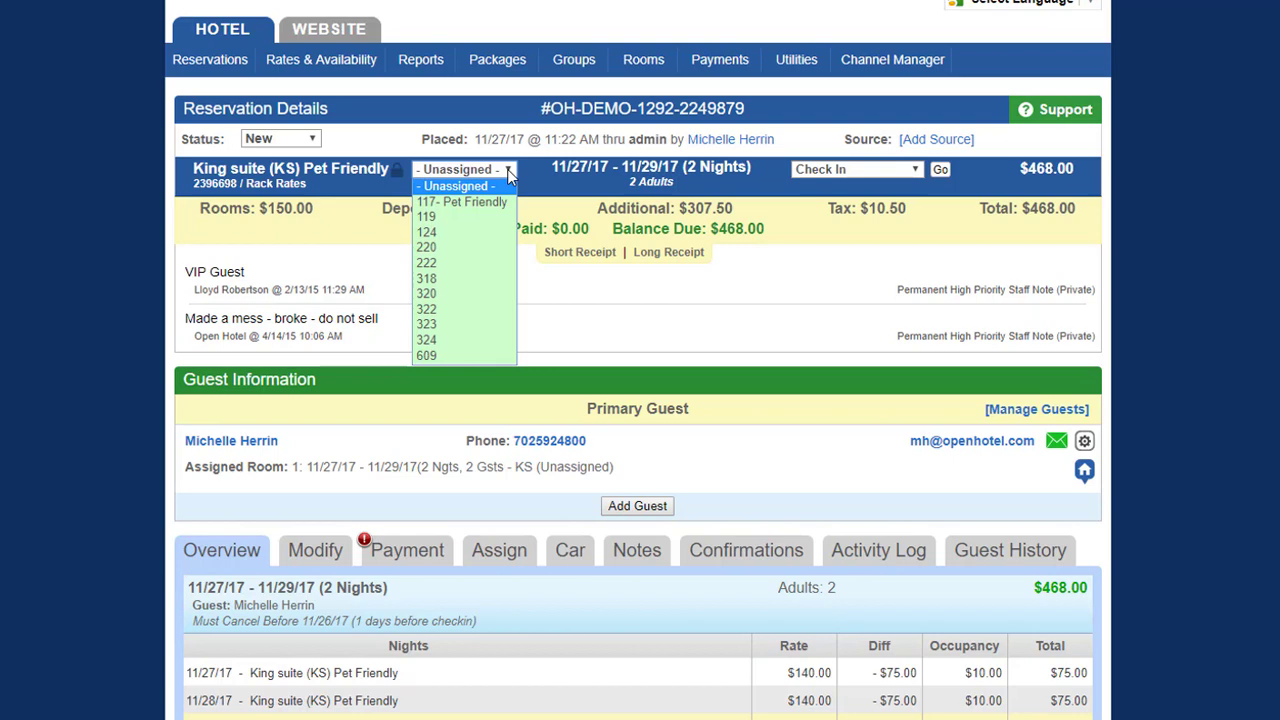
pyautogui.click(499, 279)
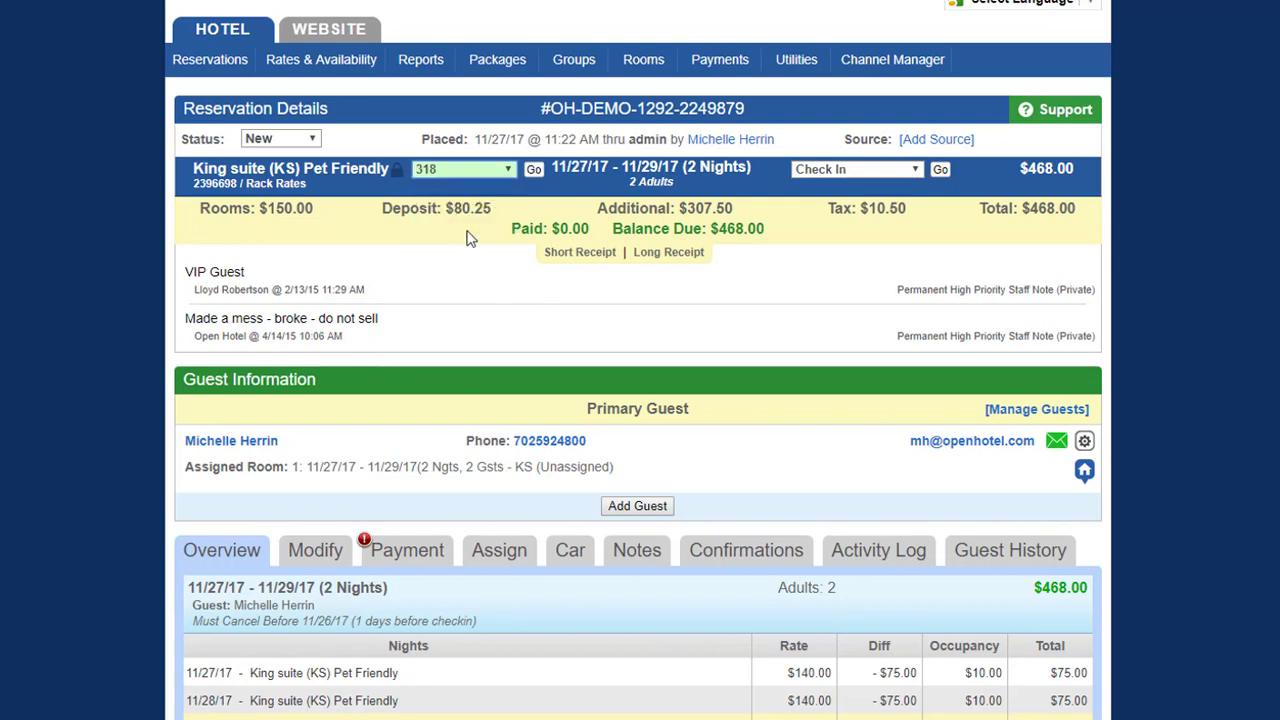
pyautogui.click(397, 178)
pyautogui.click(941, 170)
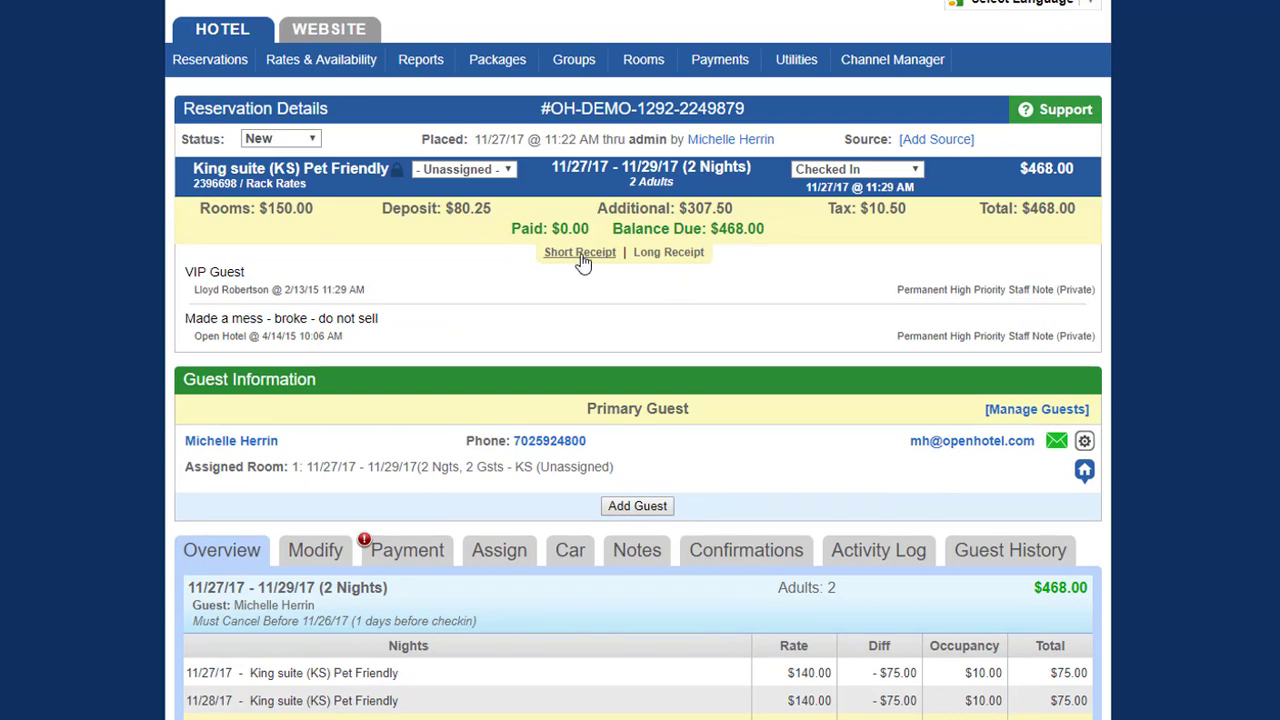
# - Open the reservation's long receipt, view its language choices, and hide the receipt details
pyautogui.click(667, 256)
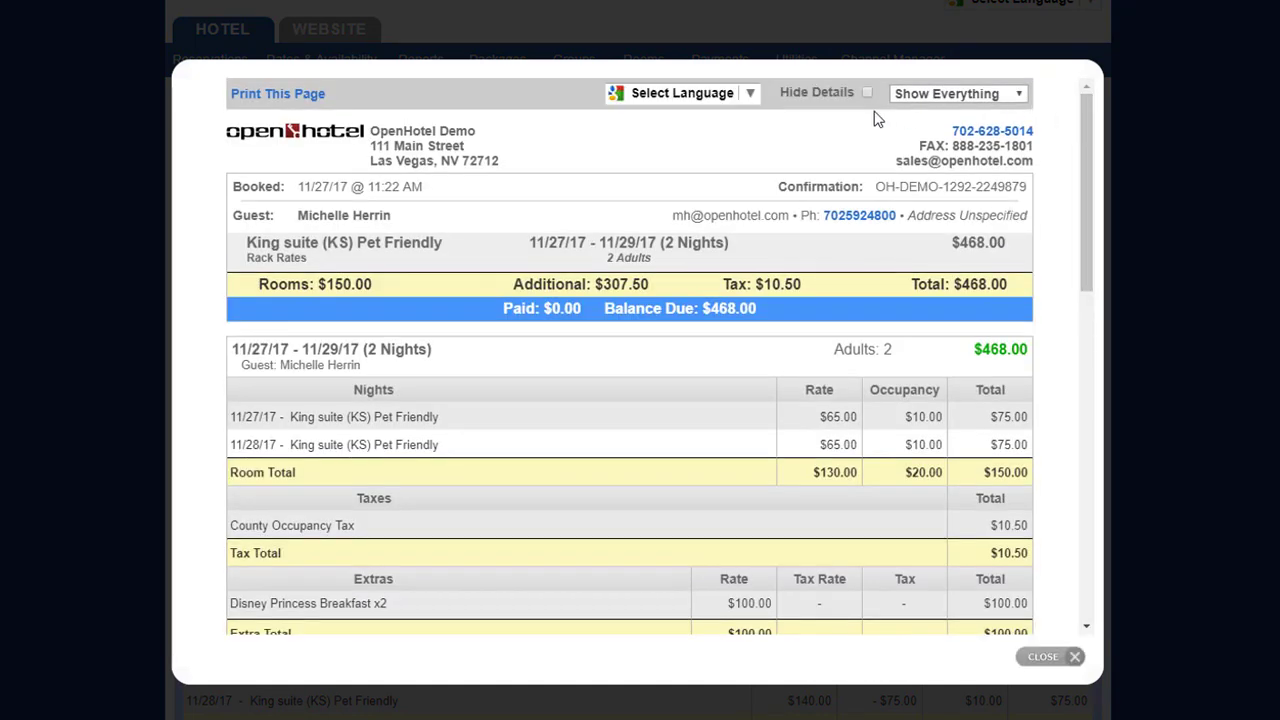
pyautogui.click(751, 94)
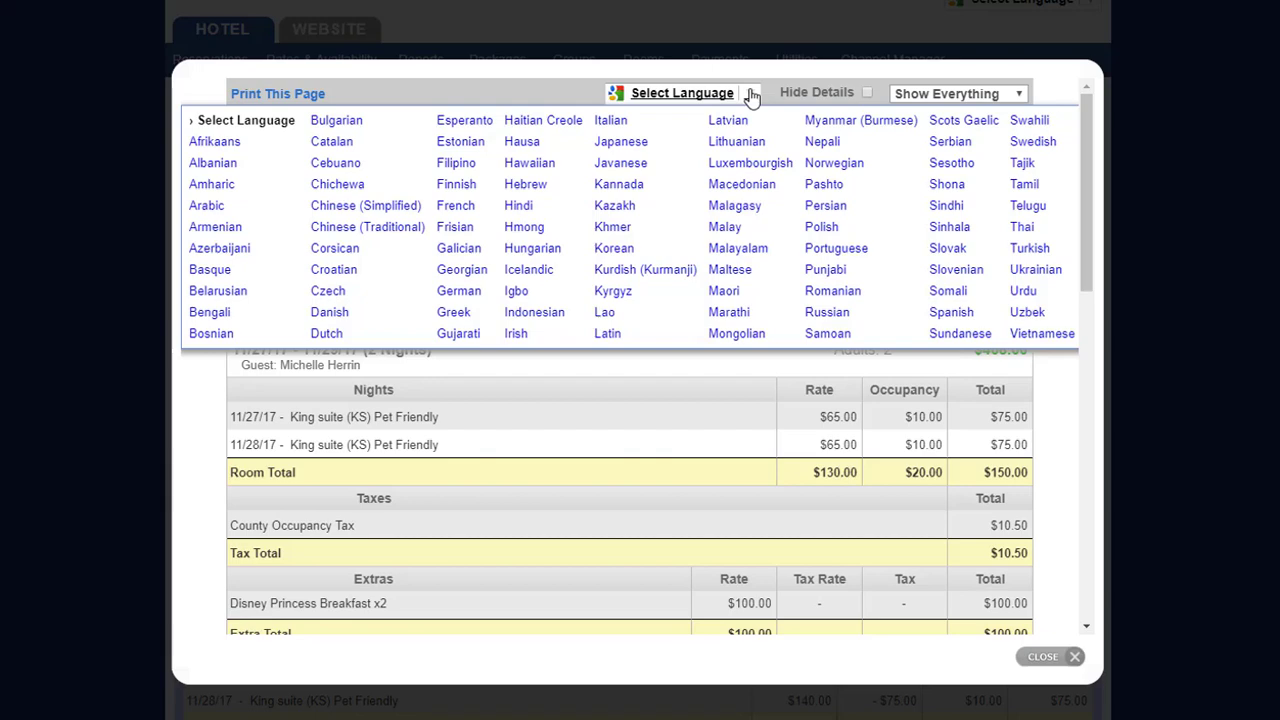
pyautogui.click(751, 94)
pyautogui.click(751, 94)
pyautogui.click(868, 93)
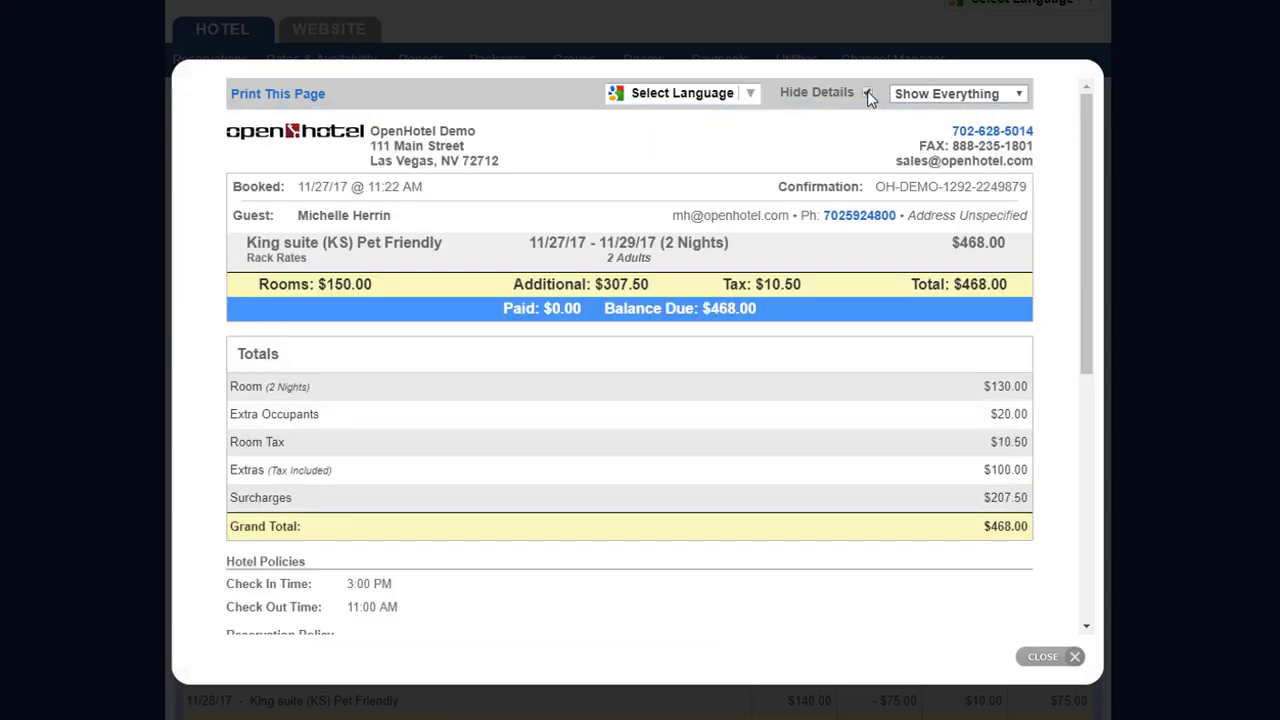
# - Try hiding all totals on the receipt, then set it to Hide Room Totals
pyautogui.click(958, 93)
pyautogui.click(962, 147)
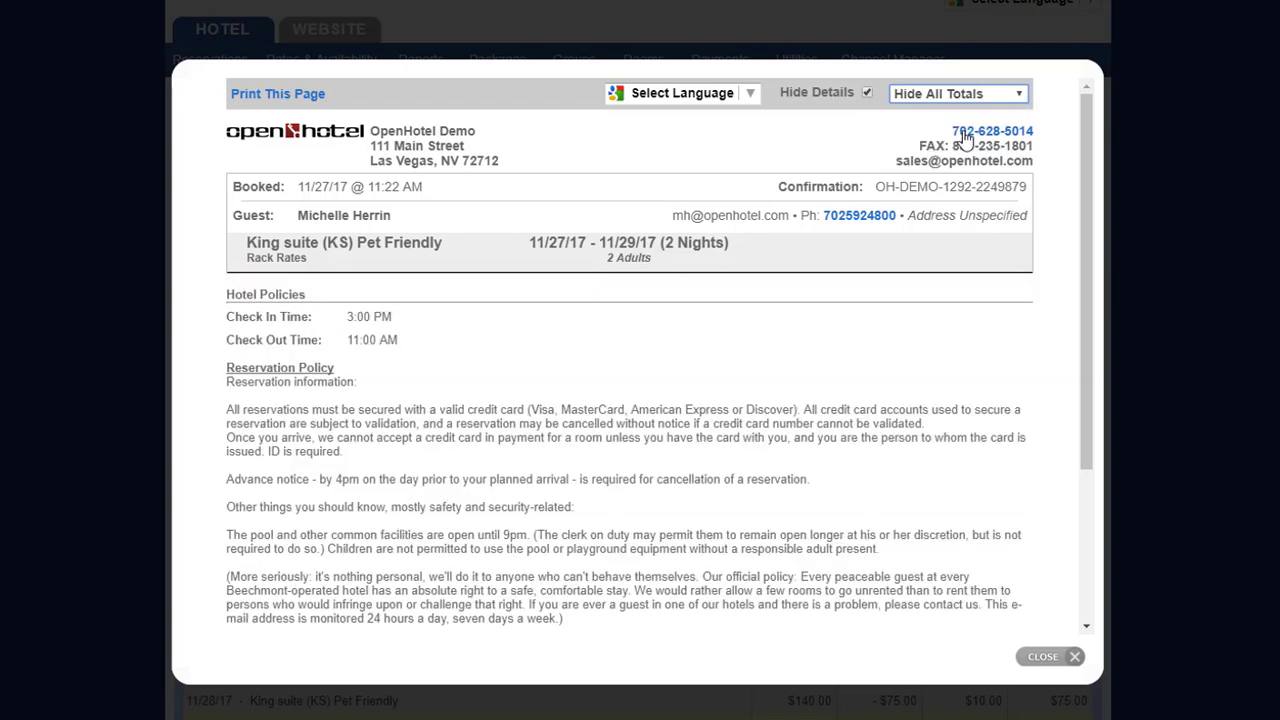
pyautogui.click(971, 94)
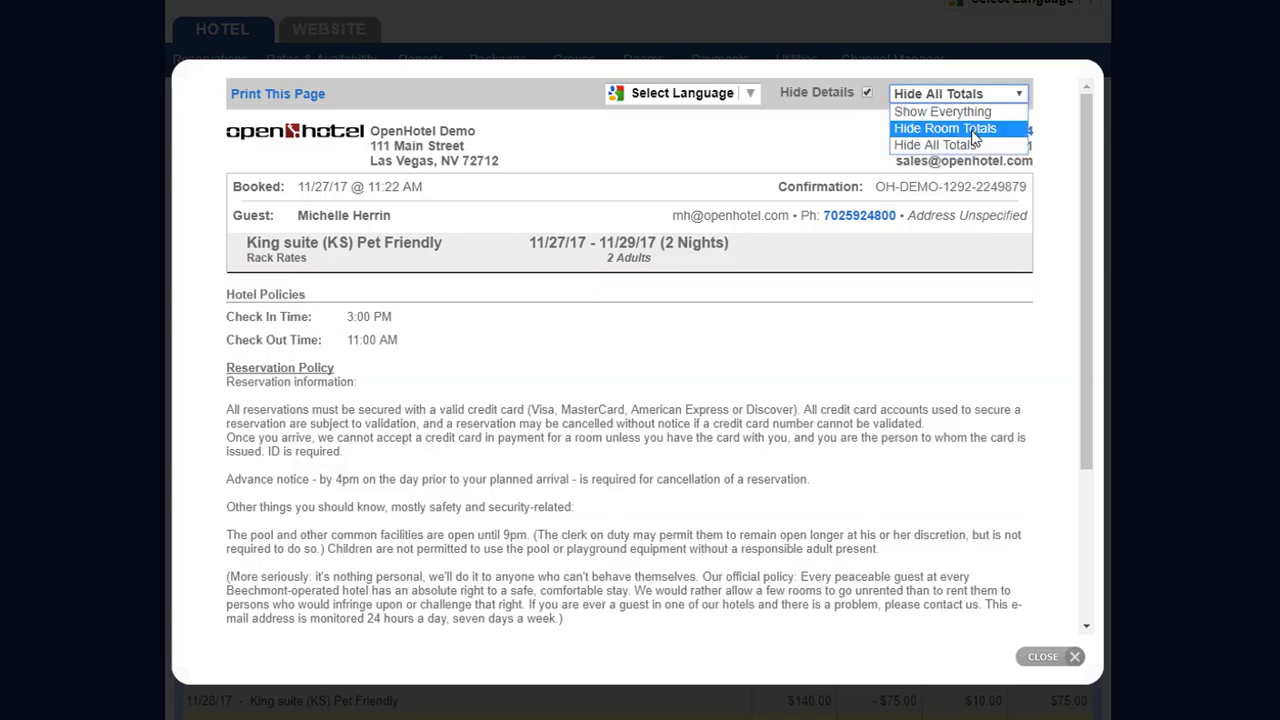
pyautogui.click(975, 131)
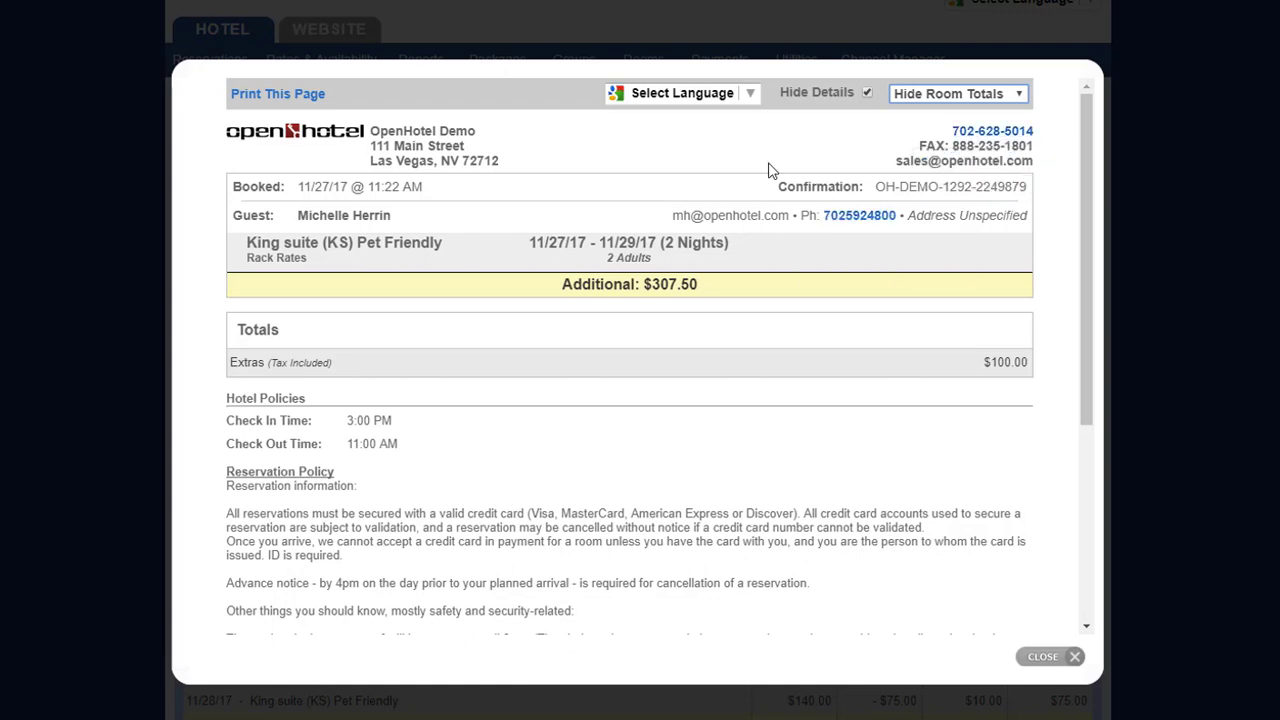
# - Translate the receipt to Danish and look through the translated text
pyautogui.click(752, 96)
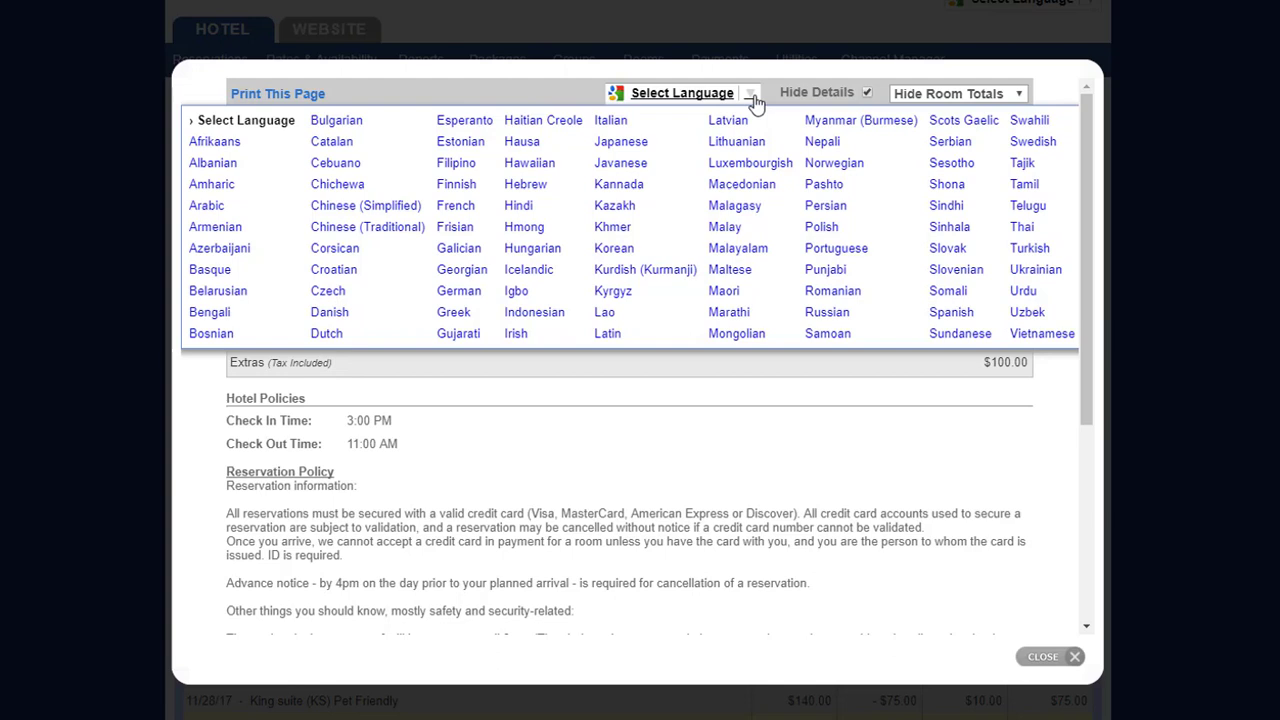
pyautogui.click(375, 320)
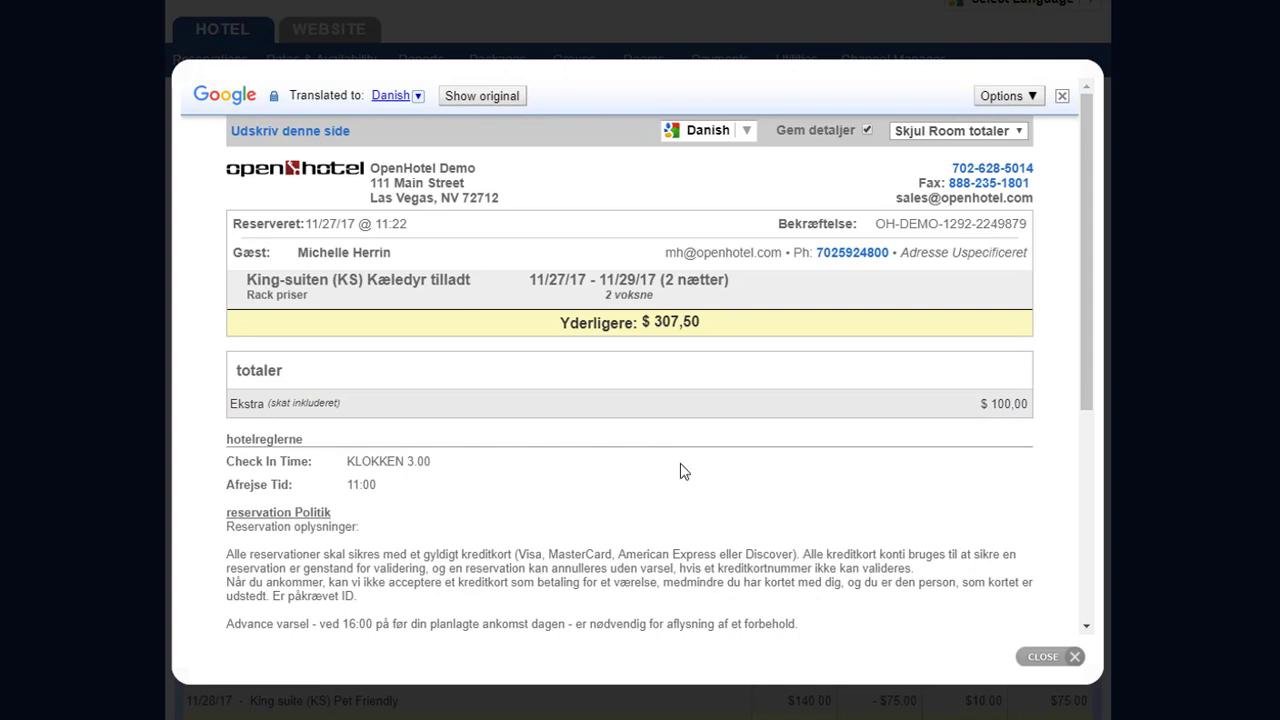
pyautogui.scroll(-3, 758, 498)
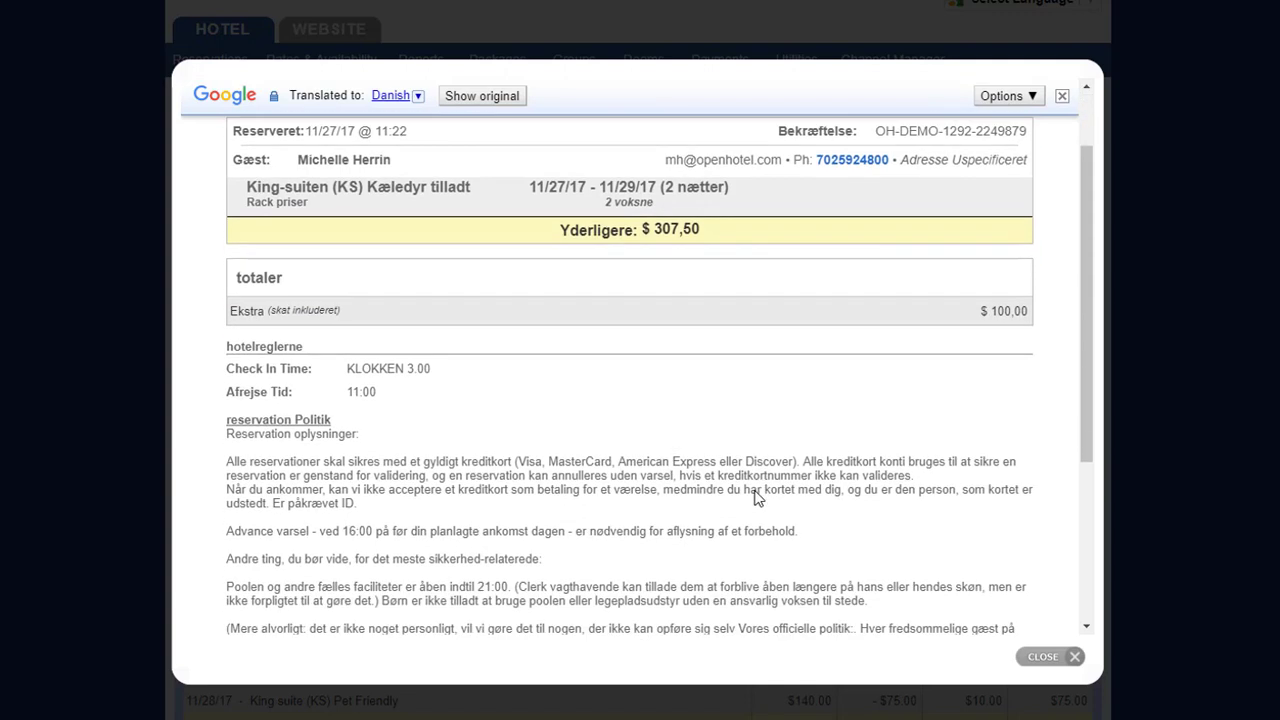
# - Look over the King suite room assignments and the pending arrivals on the hotel dashboard
pyautogui.scroll(-2, 758, 498)
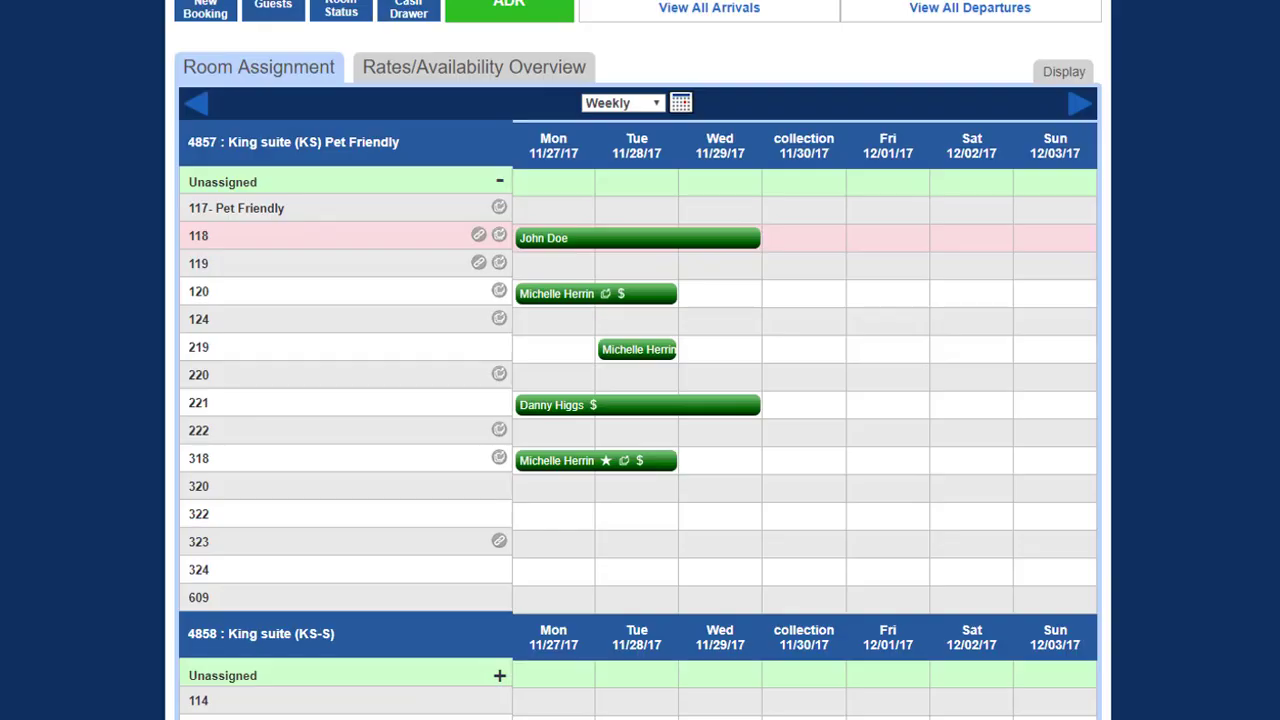
pyautogui.scroll(4, 600, 488)
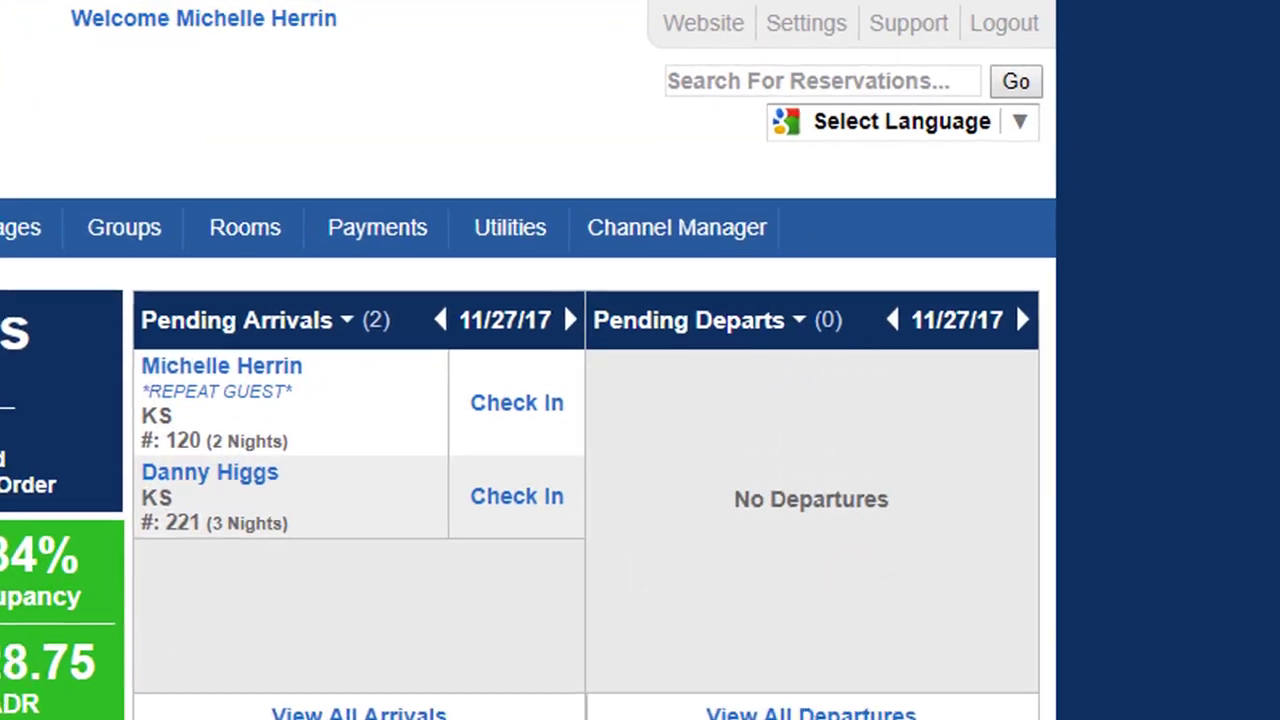
# - Open the Front Desk department's details and review its permissions and users
pyautogui.moveTo(526, 251)
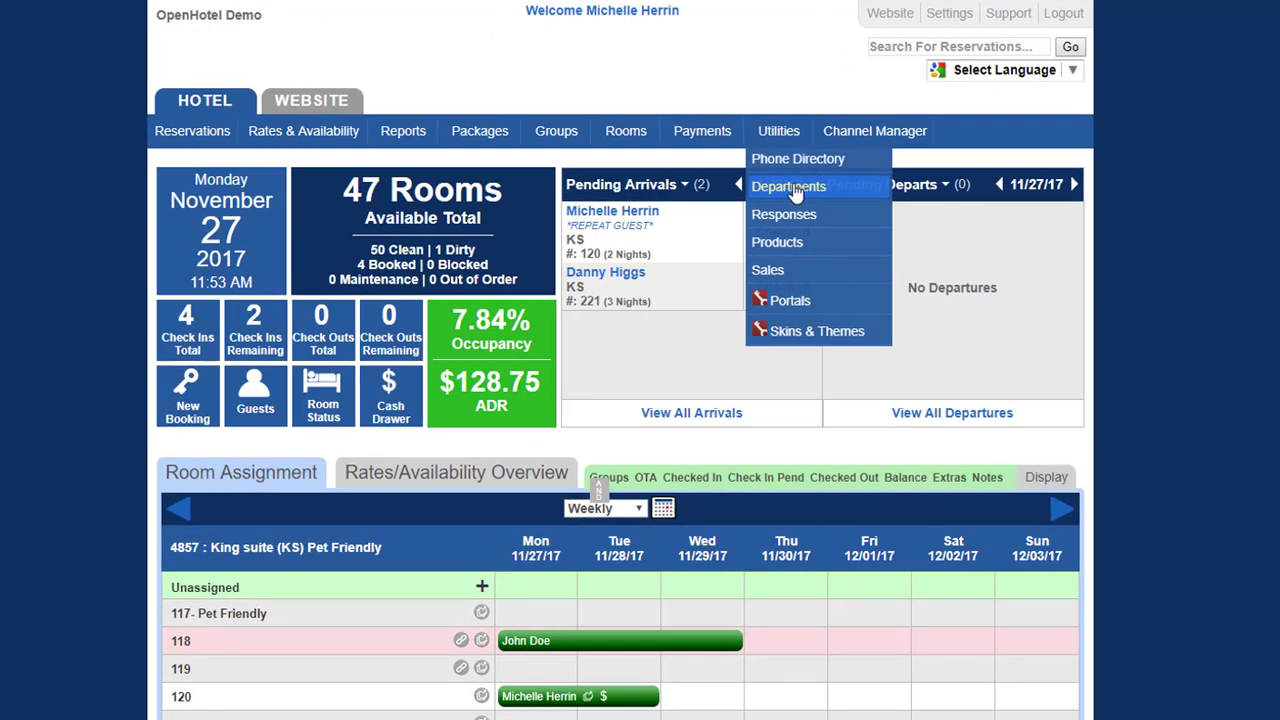
pyautogui.click(792, 188)
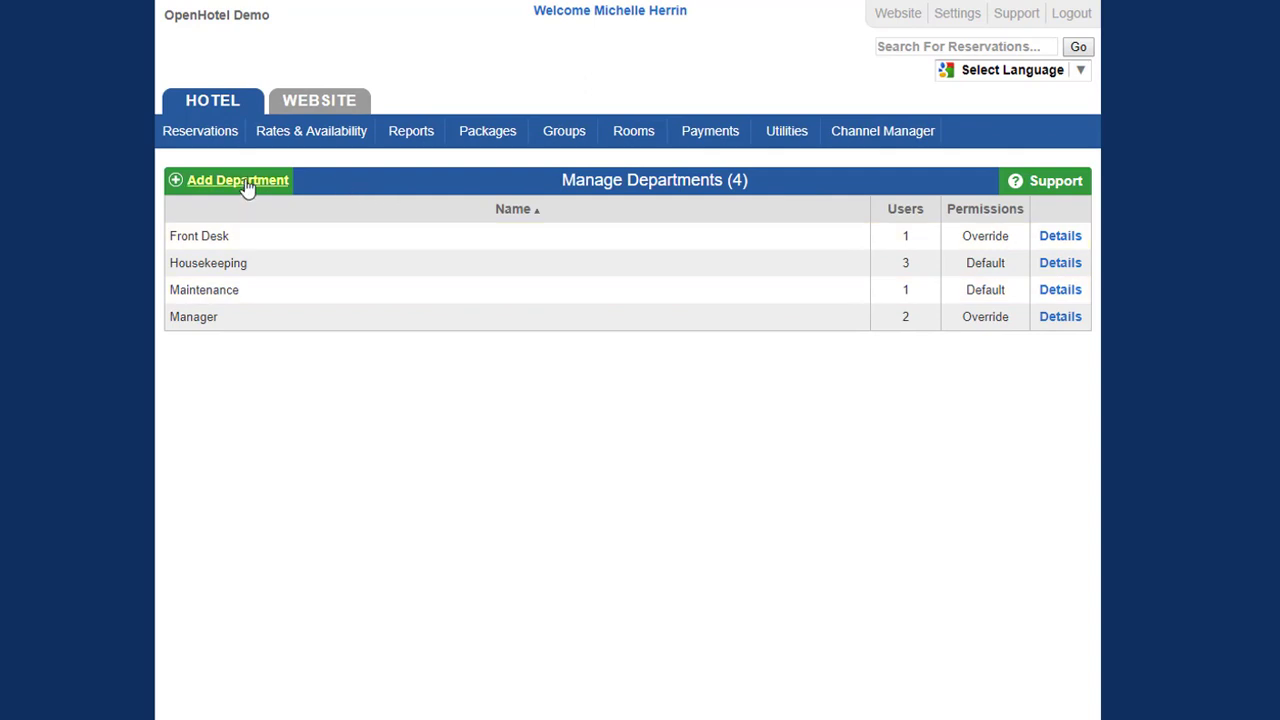
pyautogui.click(1059, 237)
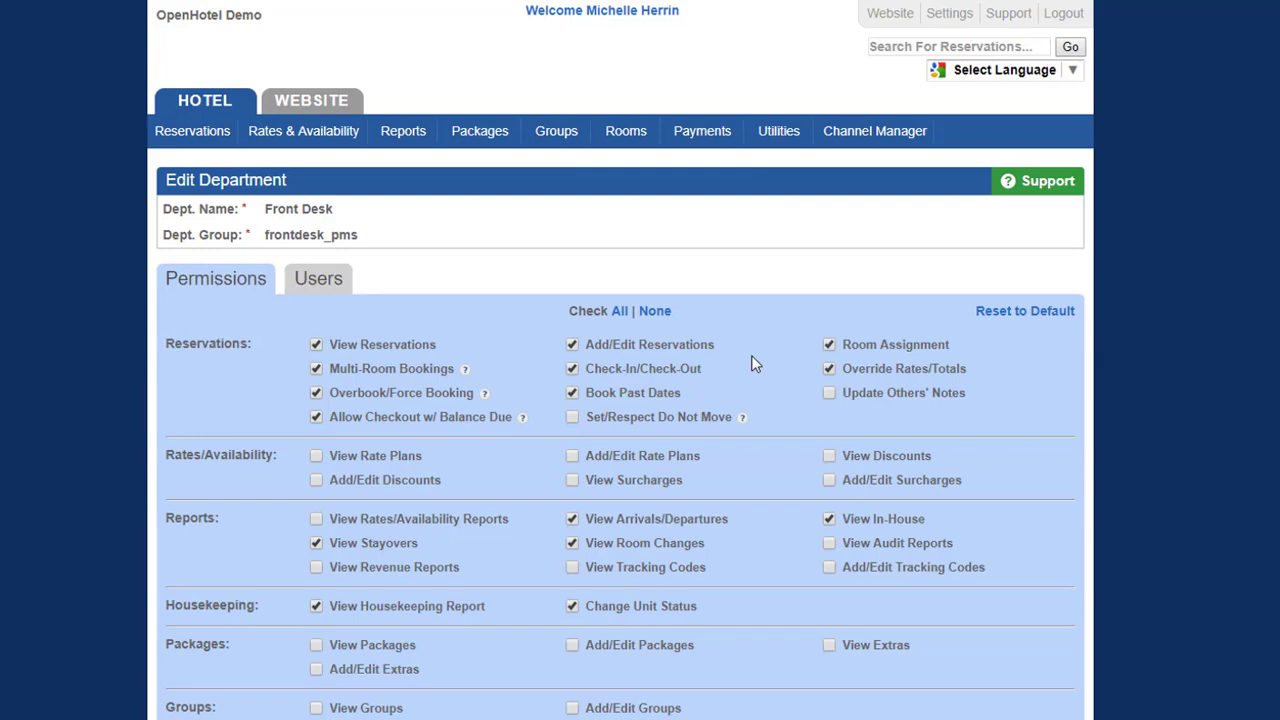
pyautogui.scroll(-2, 751, 356)
pyautogui.scroll(-1, 751, 363)
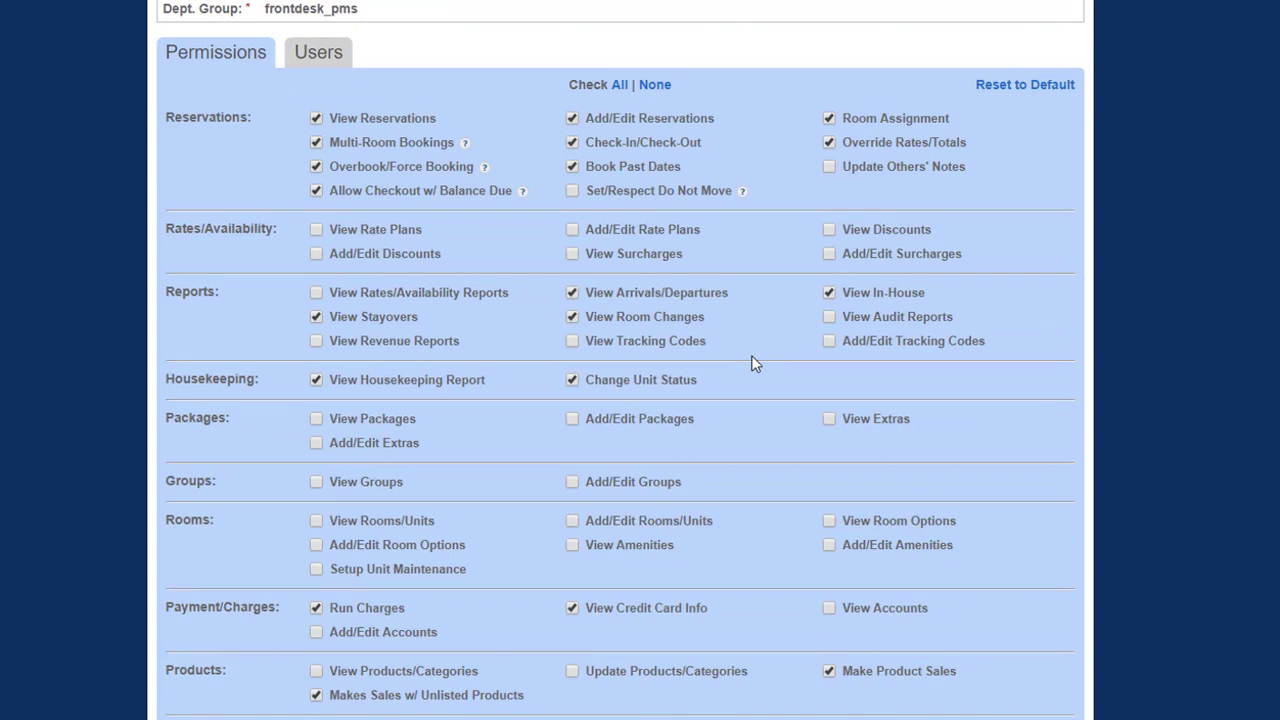
pyautogui.click(305, 58)
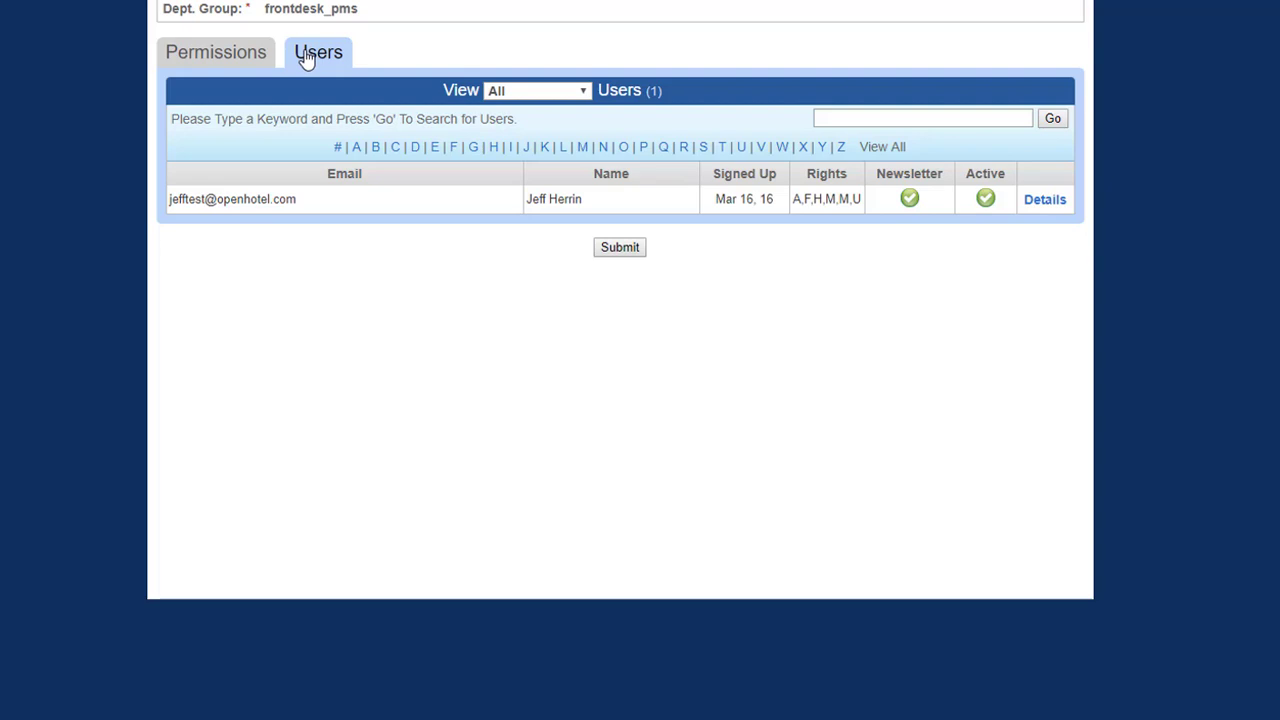
pyautogui.click(237, 62)
# - Open the management list of guest responses and start adding a new response
pyautogui.moveTo(779, 131)
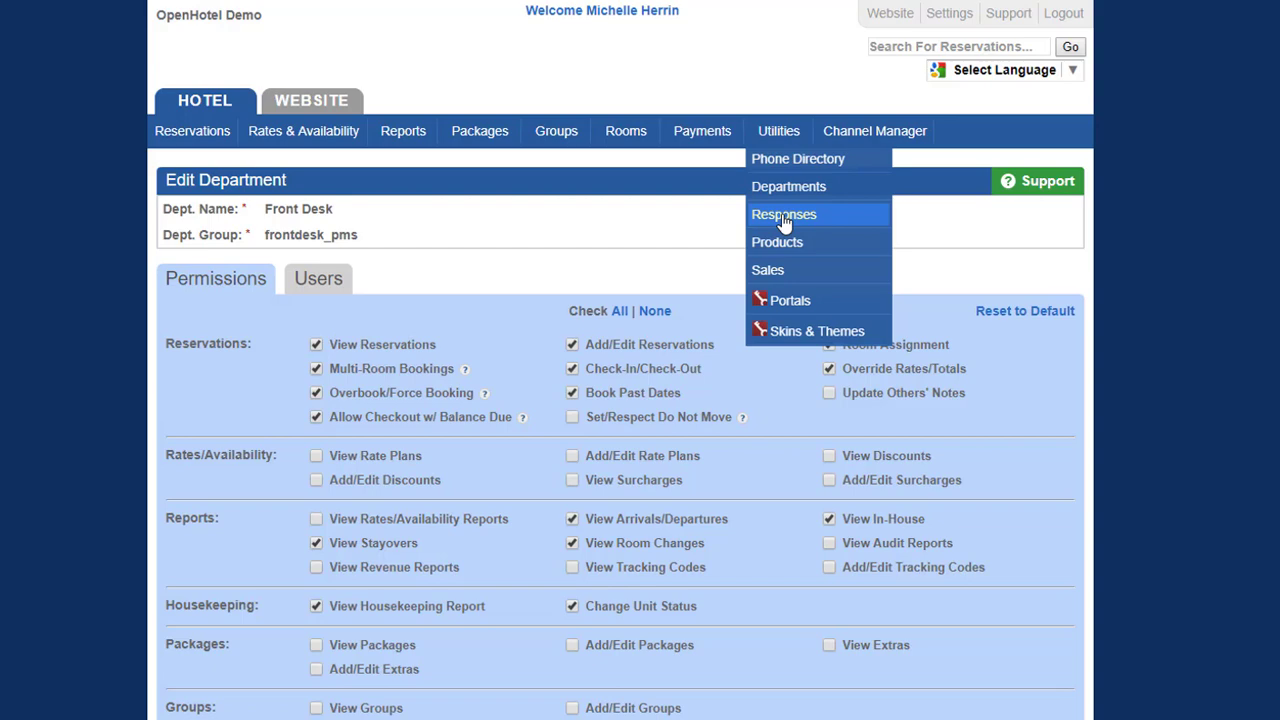
pyautogui.click(784, 216)
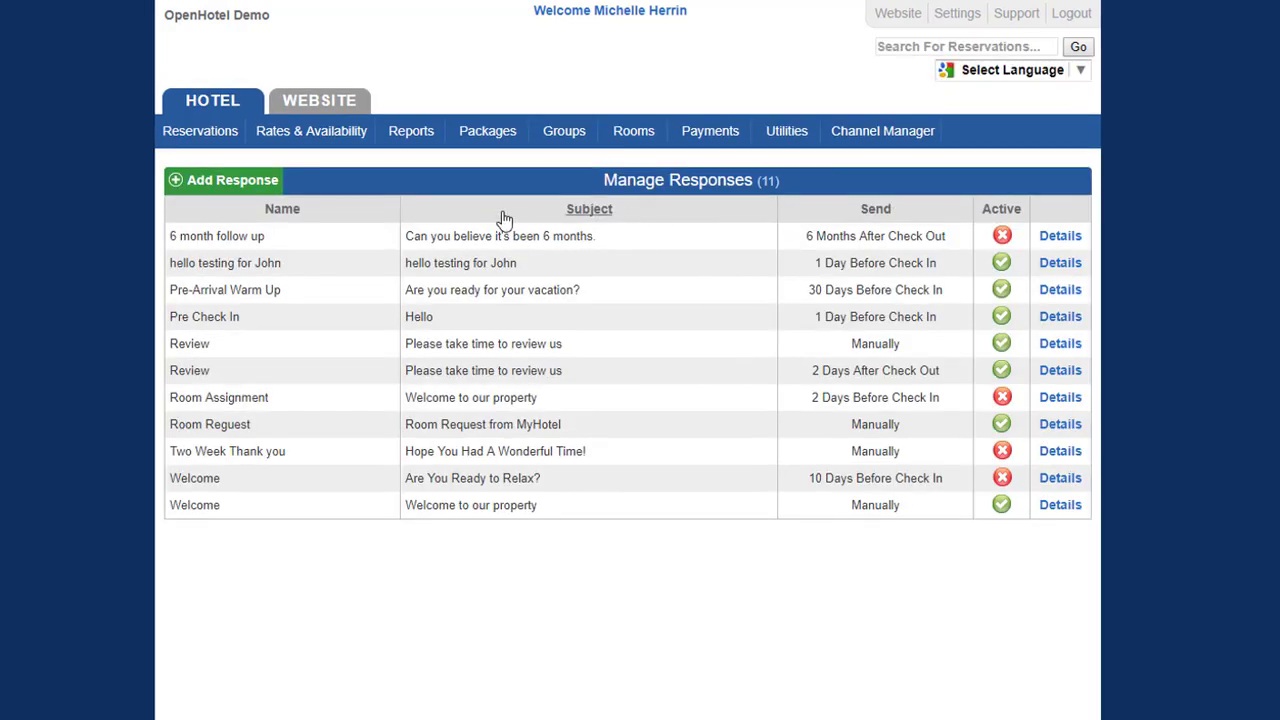
pyautogui.click(232, 181)
# - Try send timings of 3 days after check-out and 3 days before check-in for the response, then set sending back to Manually
pyautogui.click(329, 302)
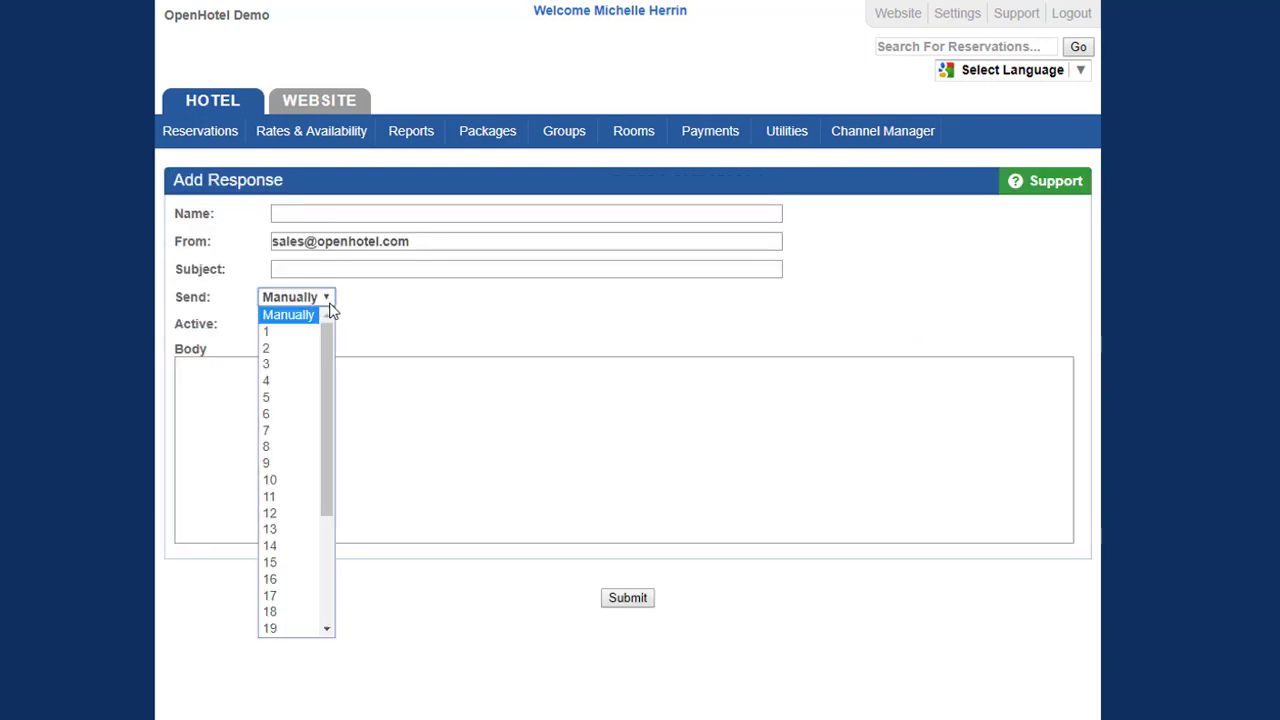
pyautogui.click(297, 364)
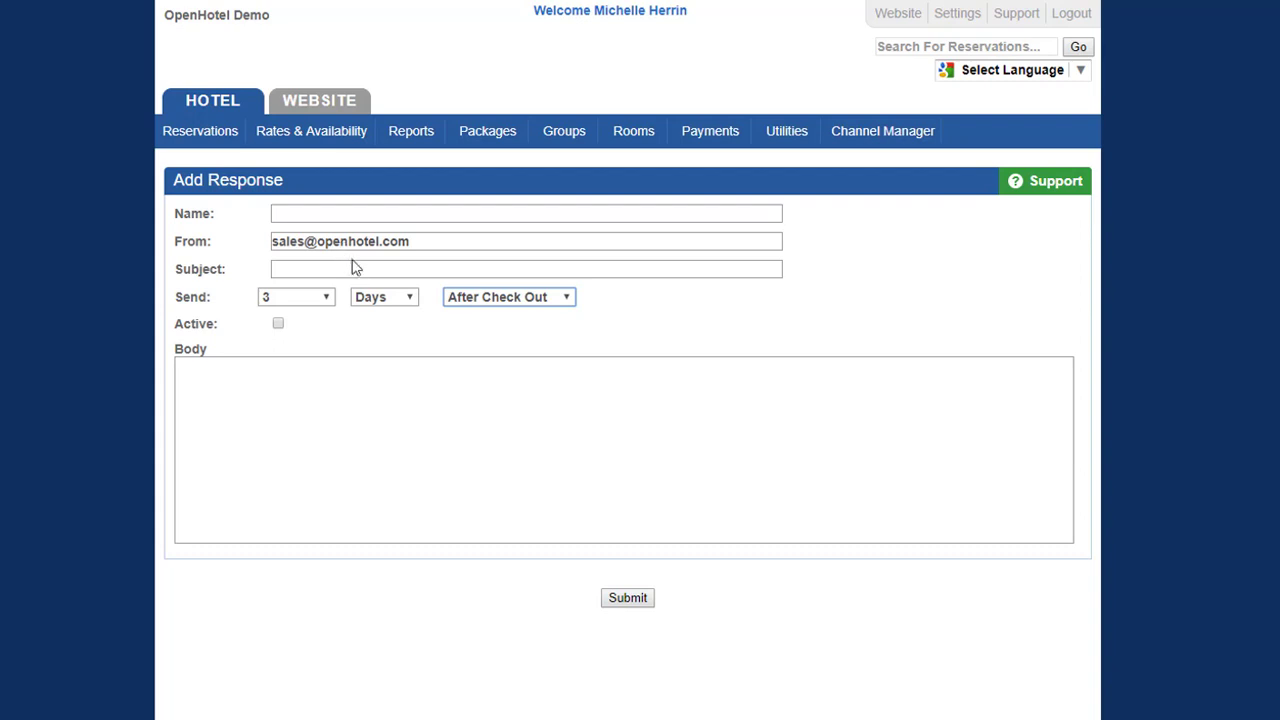
pyautogui.click(566, 305)
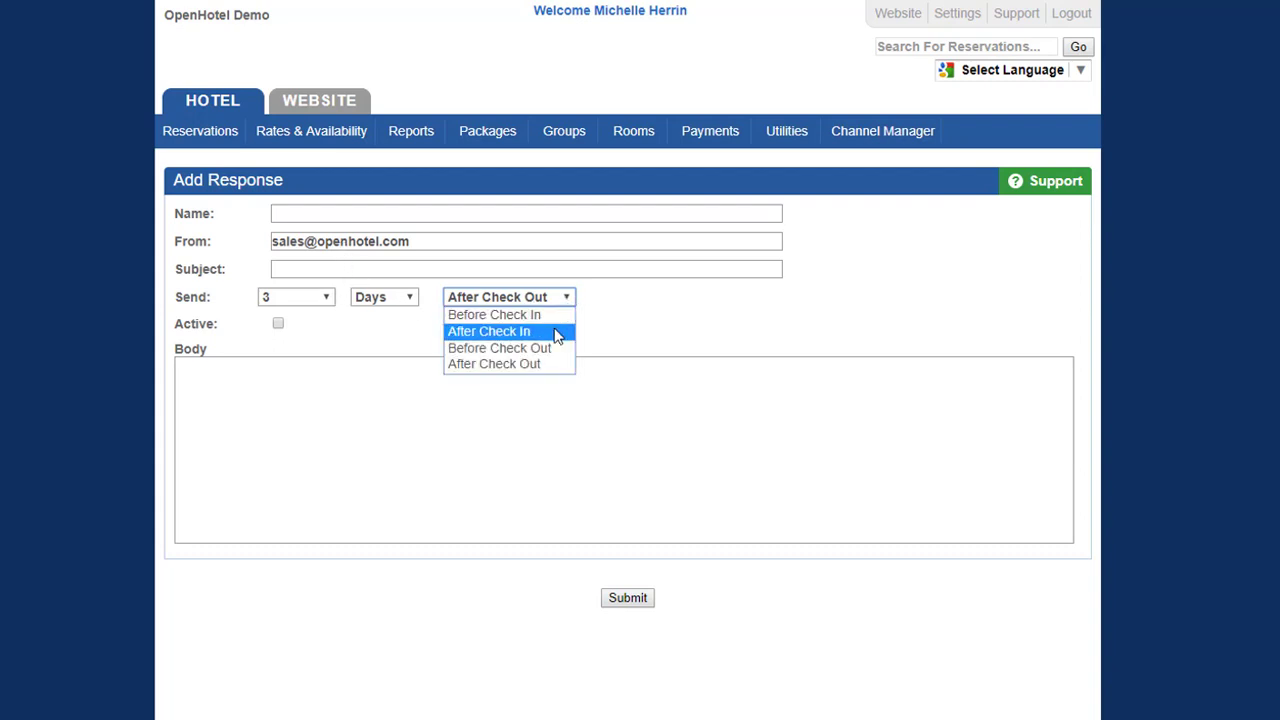
pyautogui.click(552, 314)
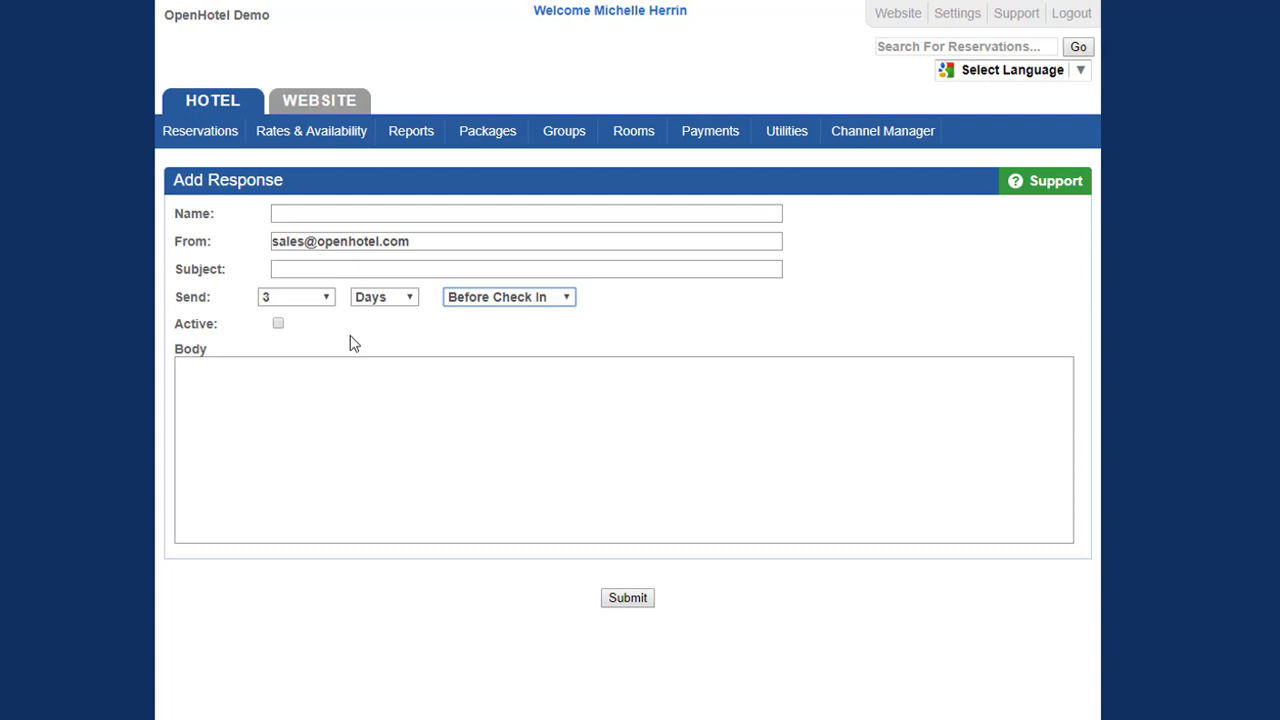
pyautogui.click(330, 297)
pyautogui.click(306, 317)
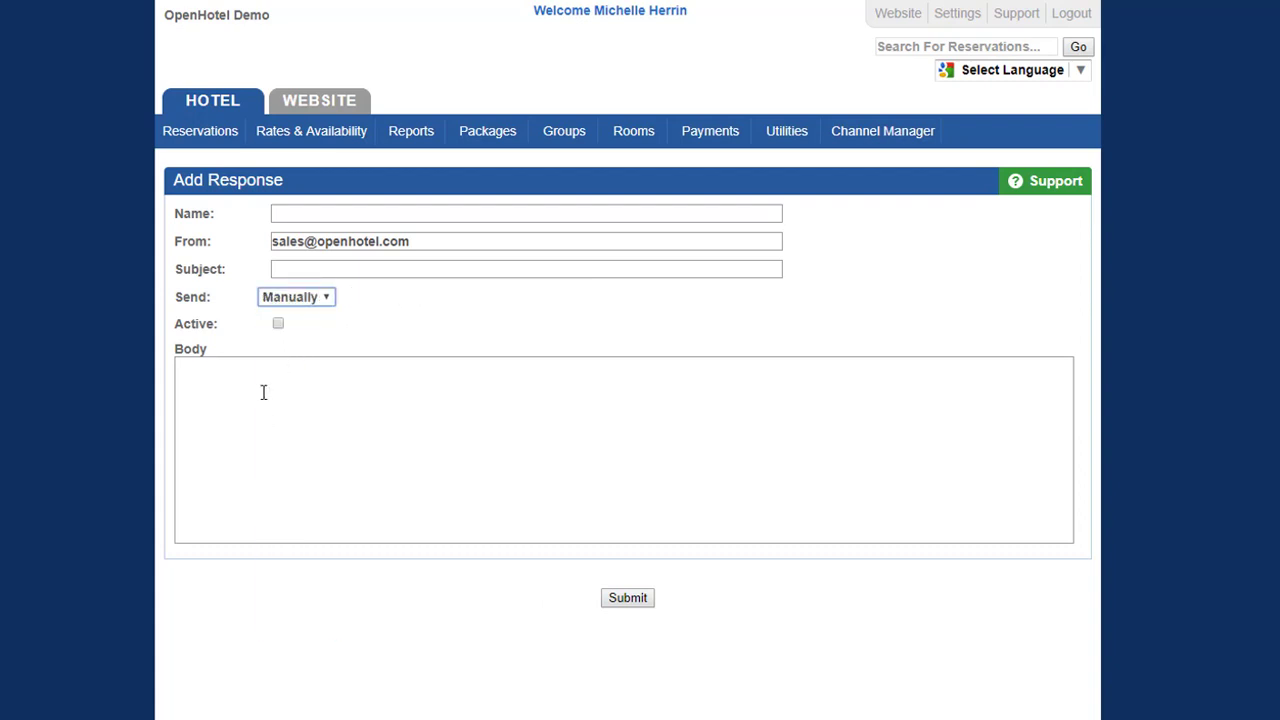
# - Look at the new response's body editor and open the hotel's product management list
pyautogui.click(249, 389)
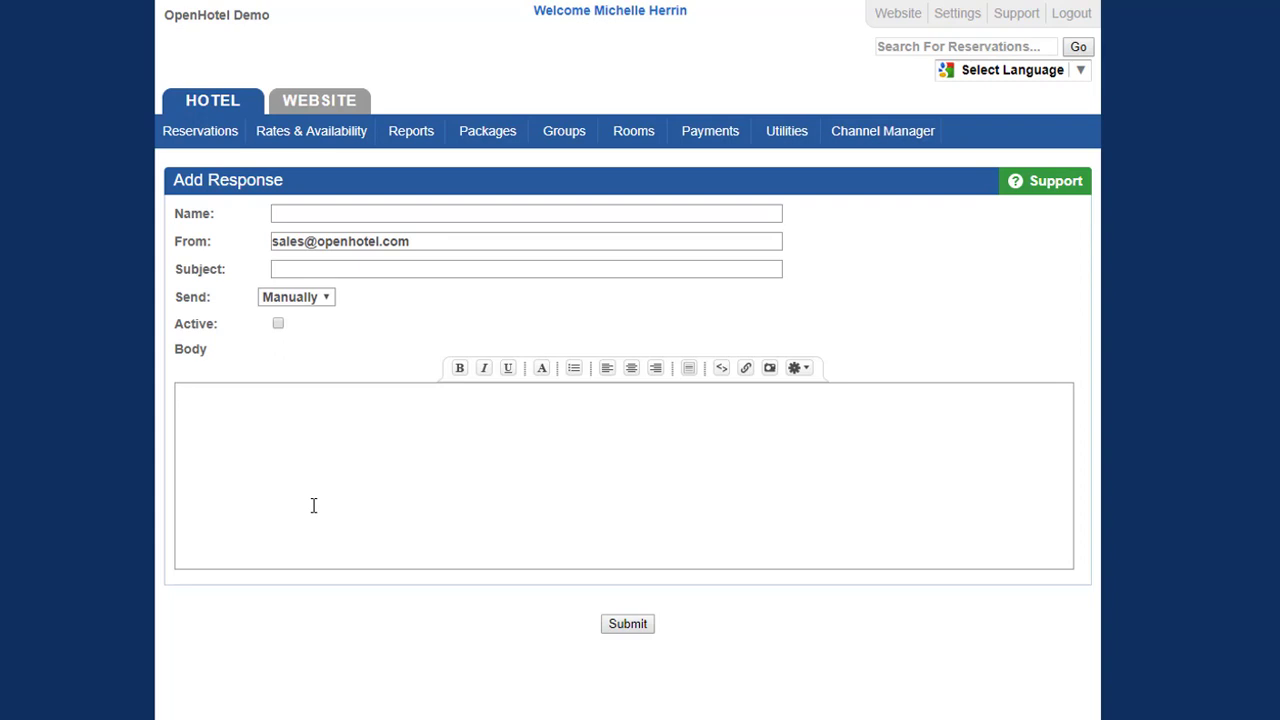
pyautogui.moveTo(786, 131)
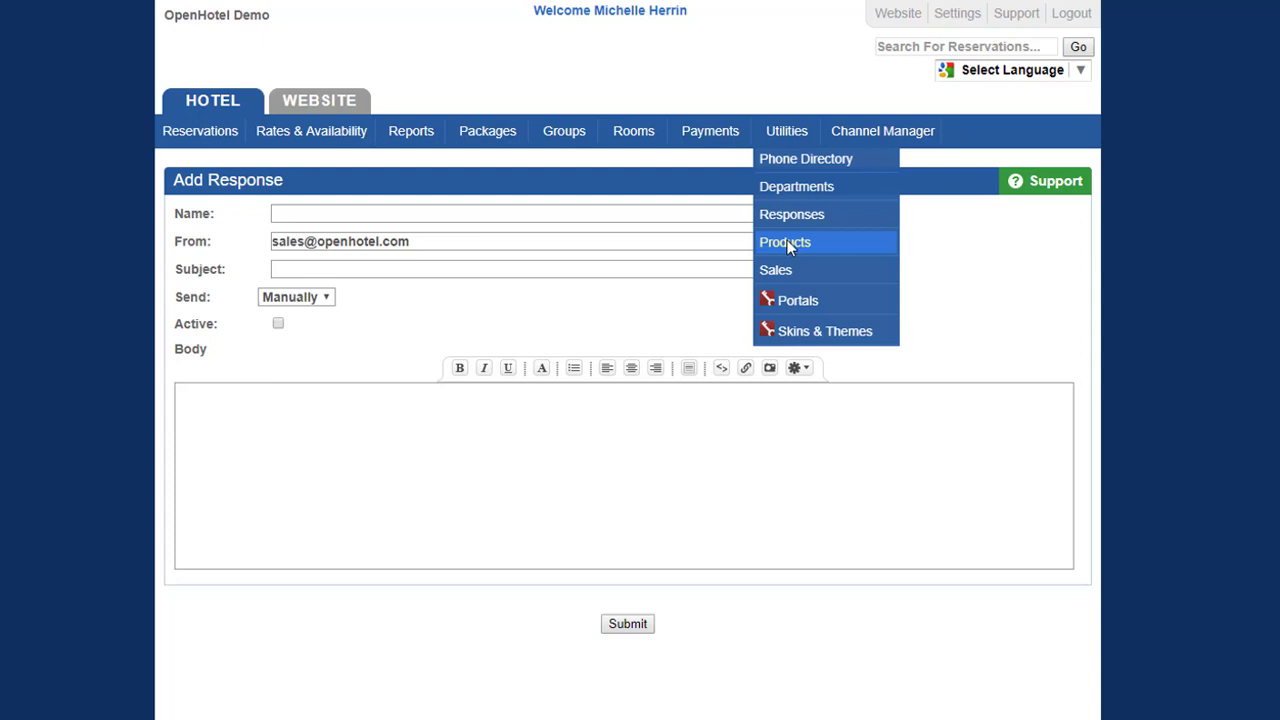
pyautogui.click(787, 242)
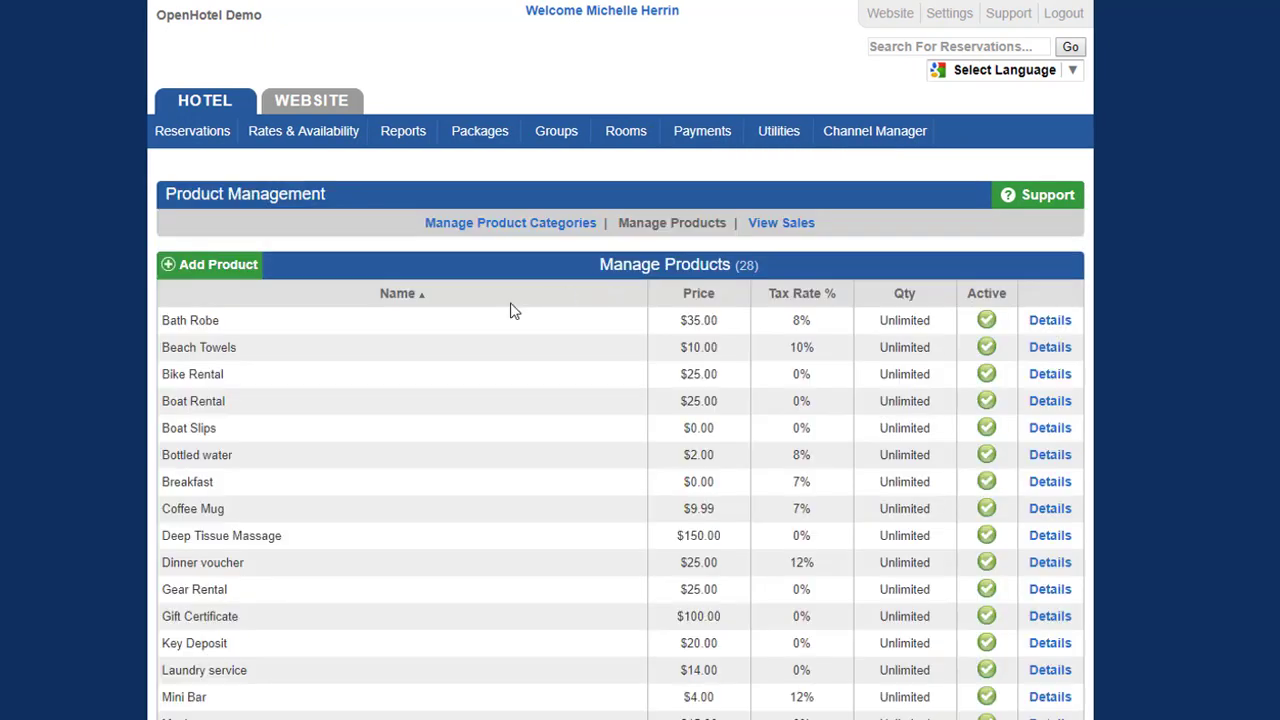
# - Start a product sale in the Front Desk Sales category and choose an unlisted product to sell
pyautogui.moveTo(598, 32)
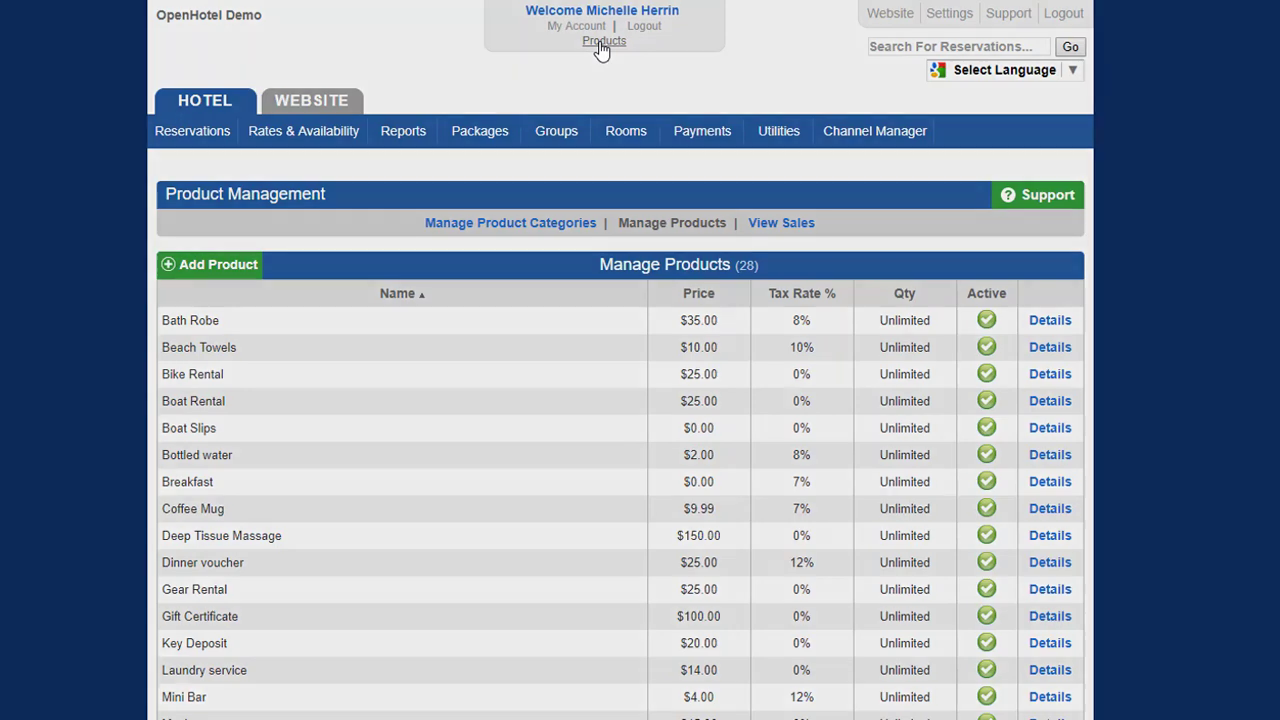
pyautogui.click(601, 45)
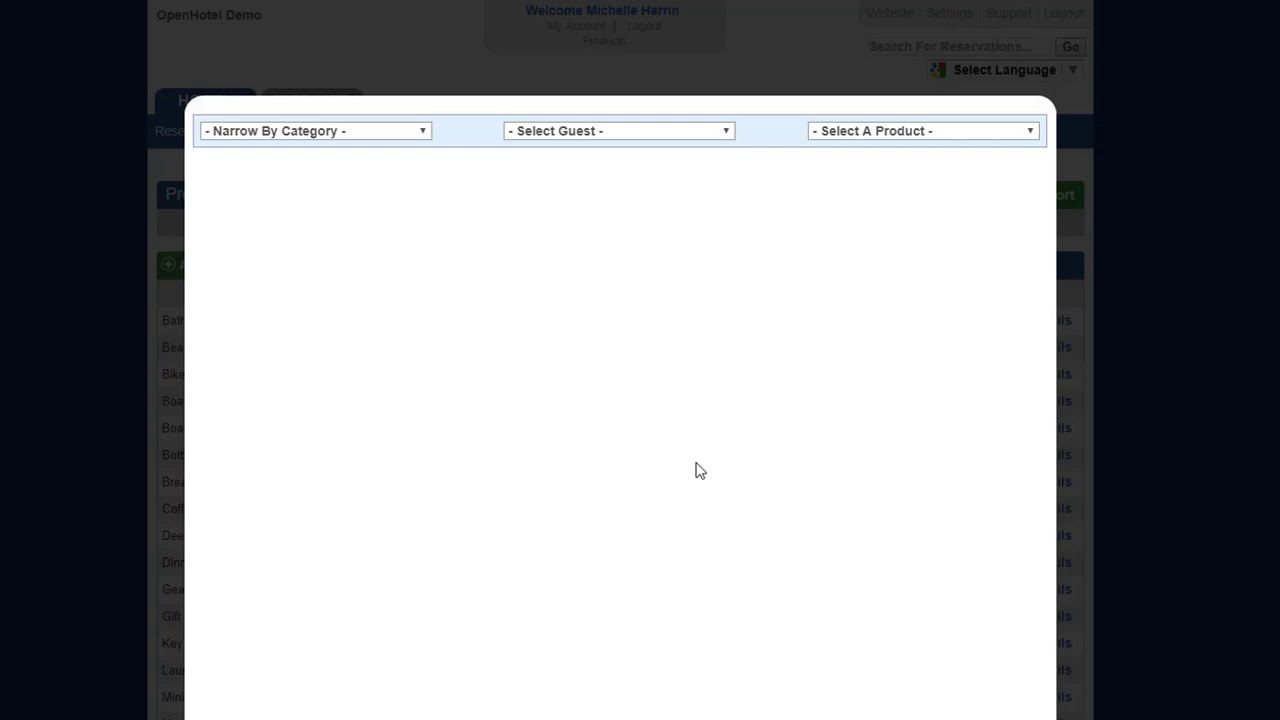
pyautogui.click(424, 137)
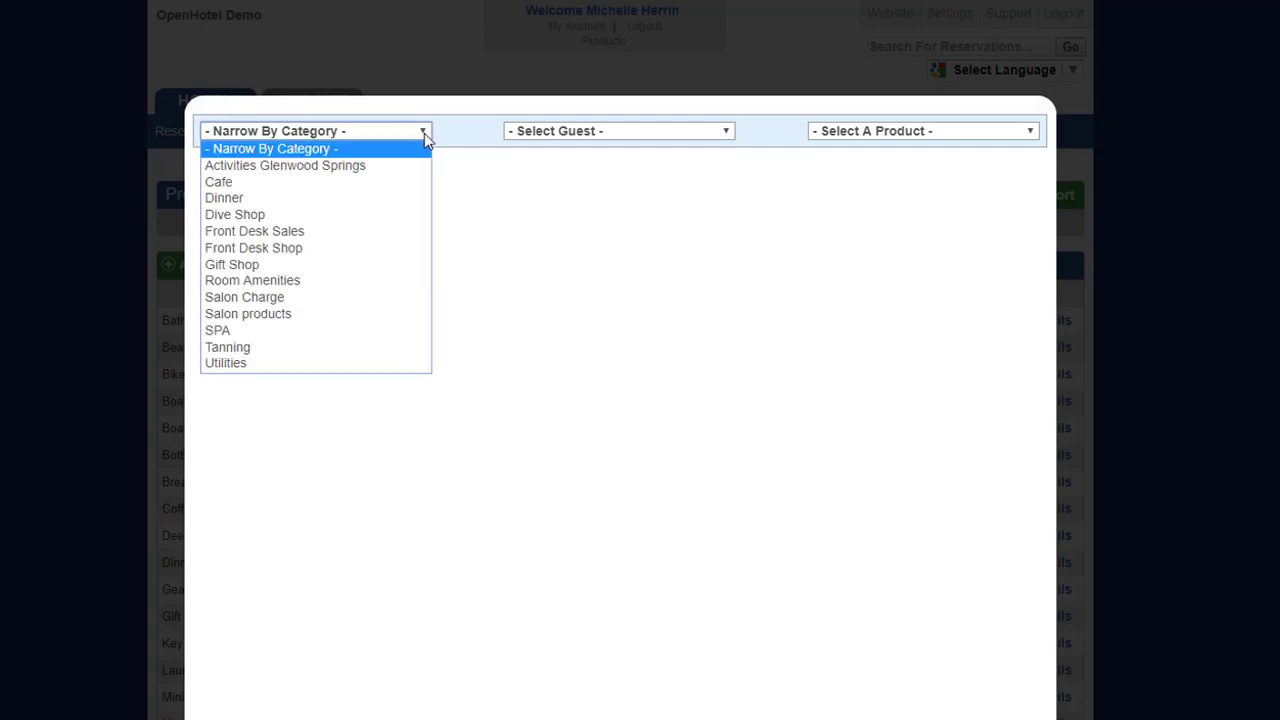
pyautogui.click(397, 240)
pyautogui.click(960, 130)
pyautogui.click(926, 162)
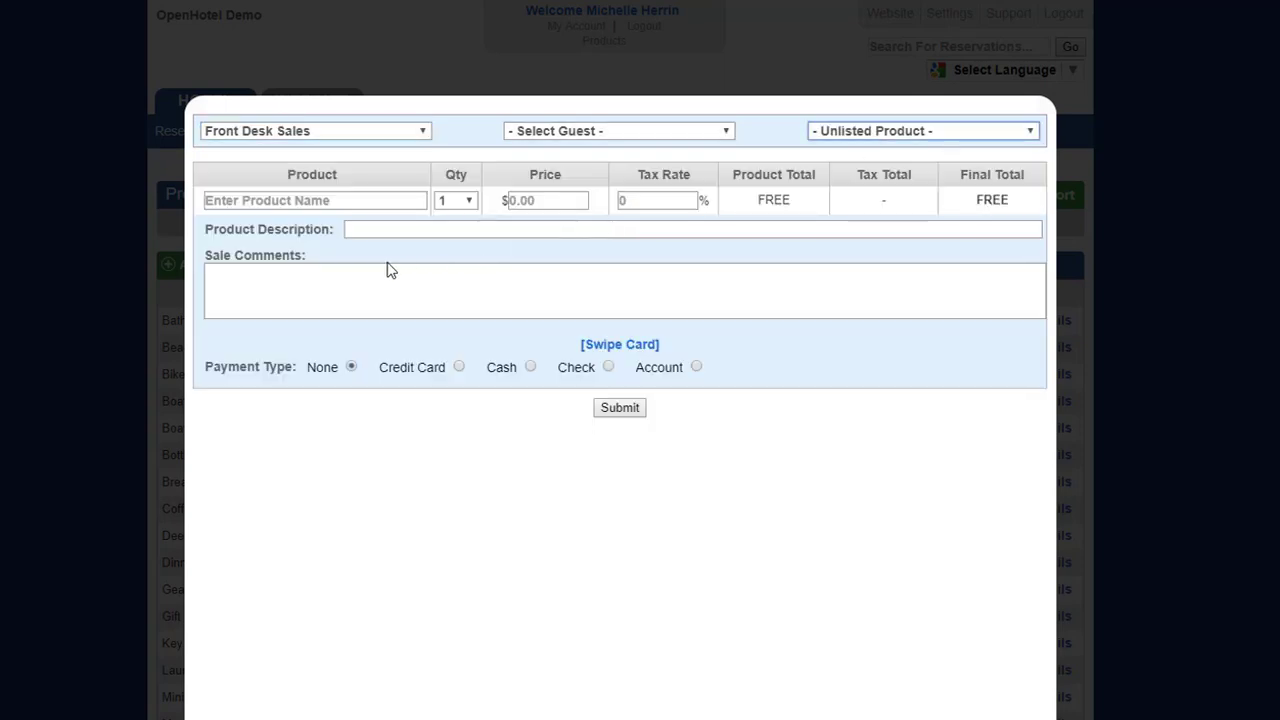
pyautogui.click(405, 234)
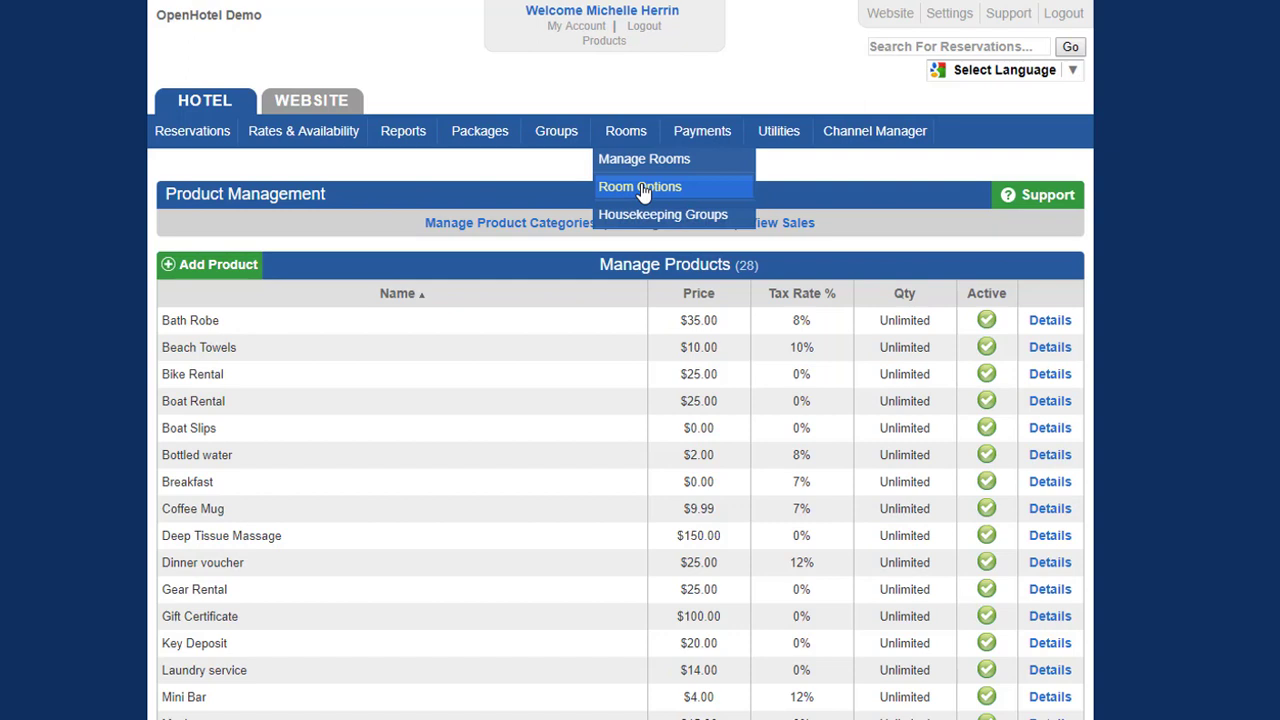
# - Open the management list of package extras and start adding a new extra
pyautogui.moveTo(555, 192)
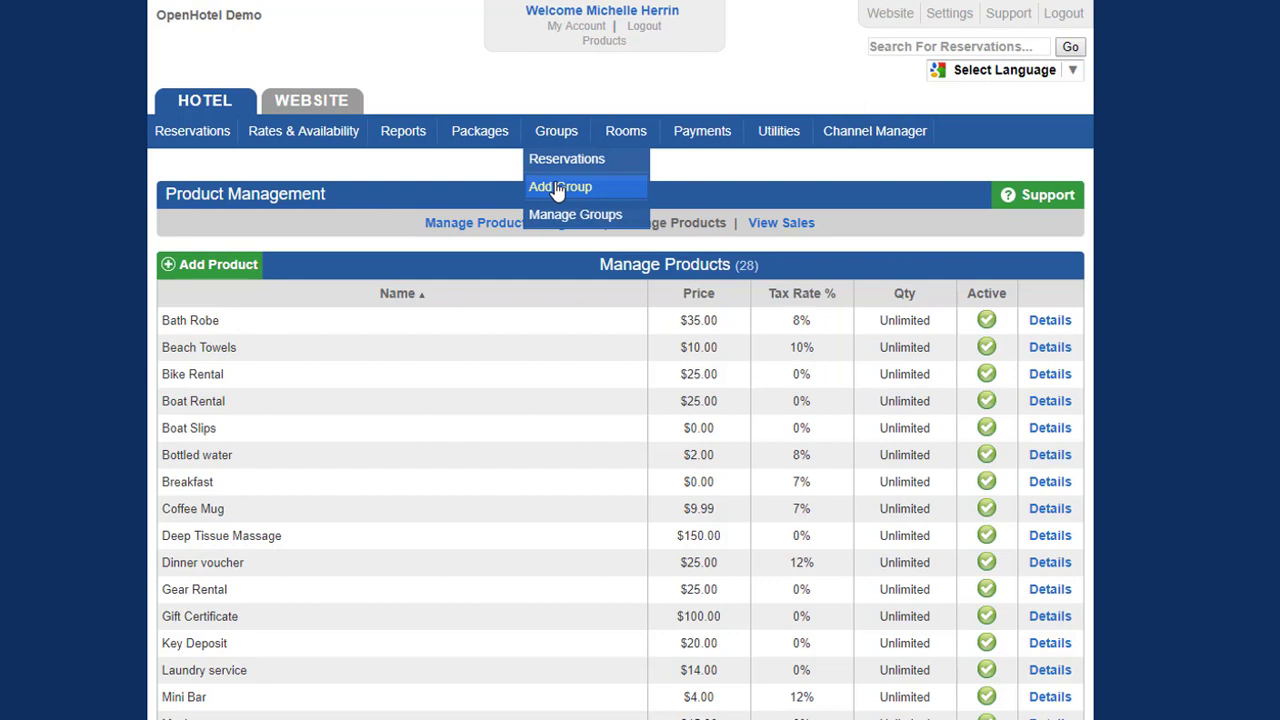
pyautogui.moveTo(488, 140)
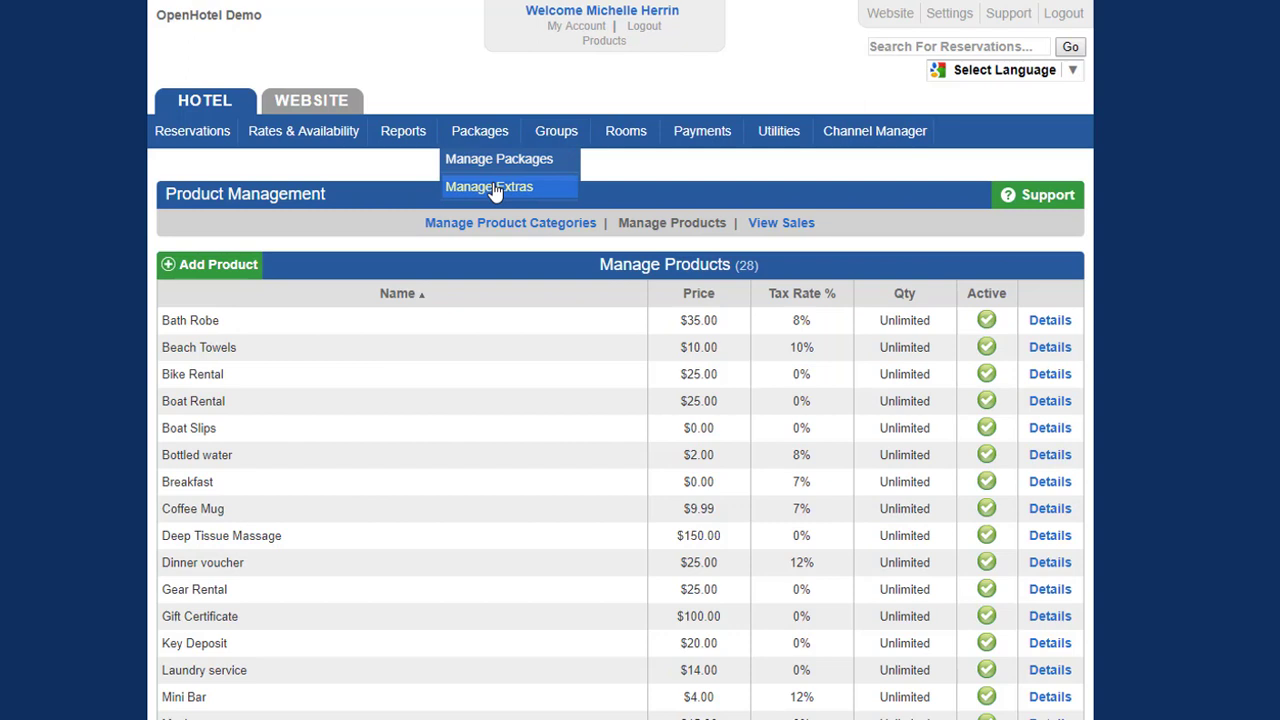
pyautogui.click(493, 188)
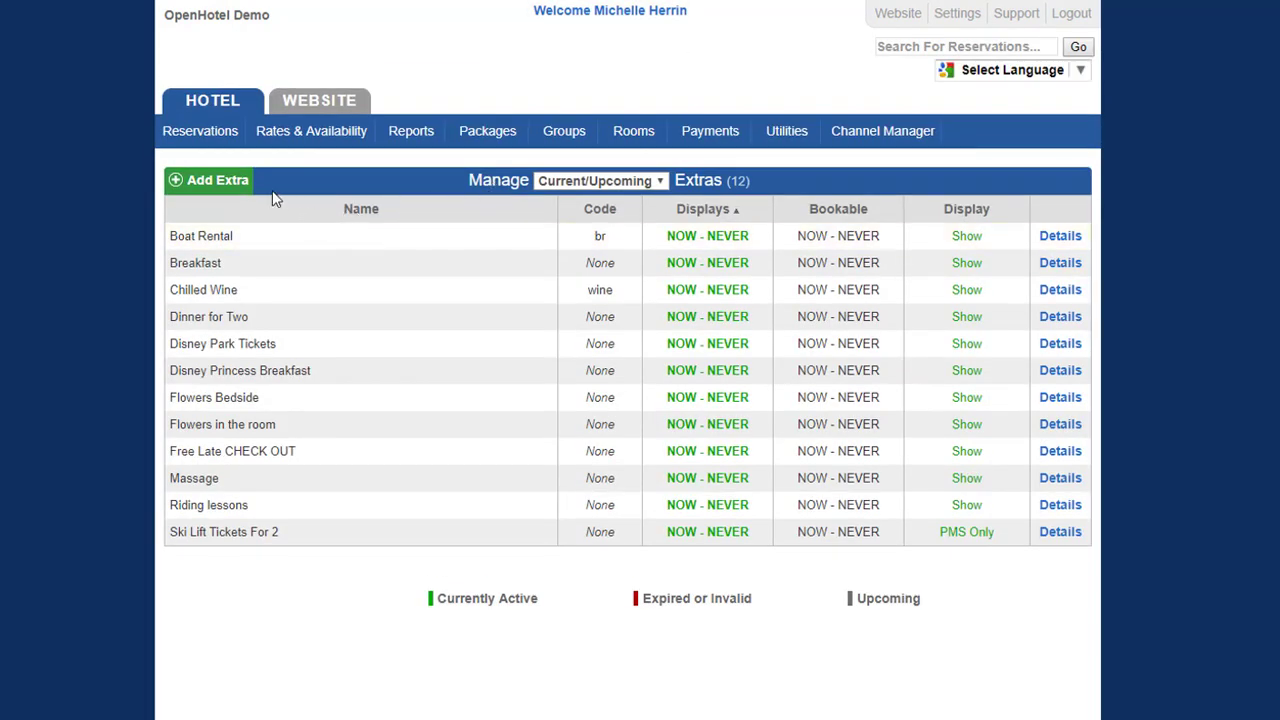
pyautogui.click(213, 186)
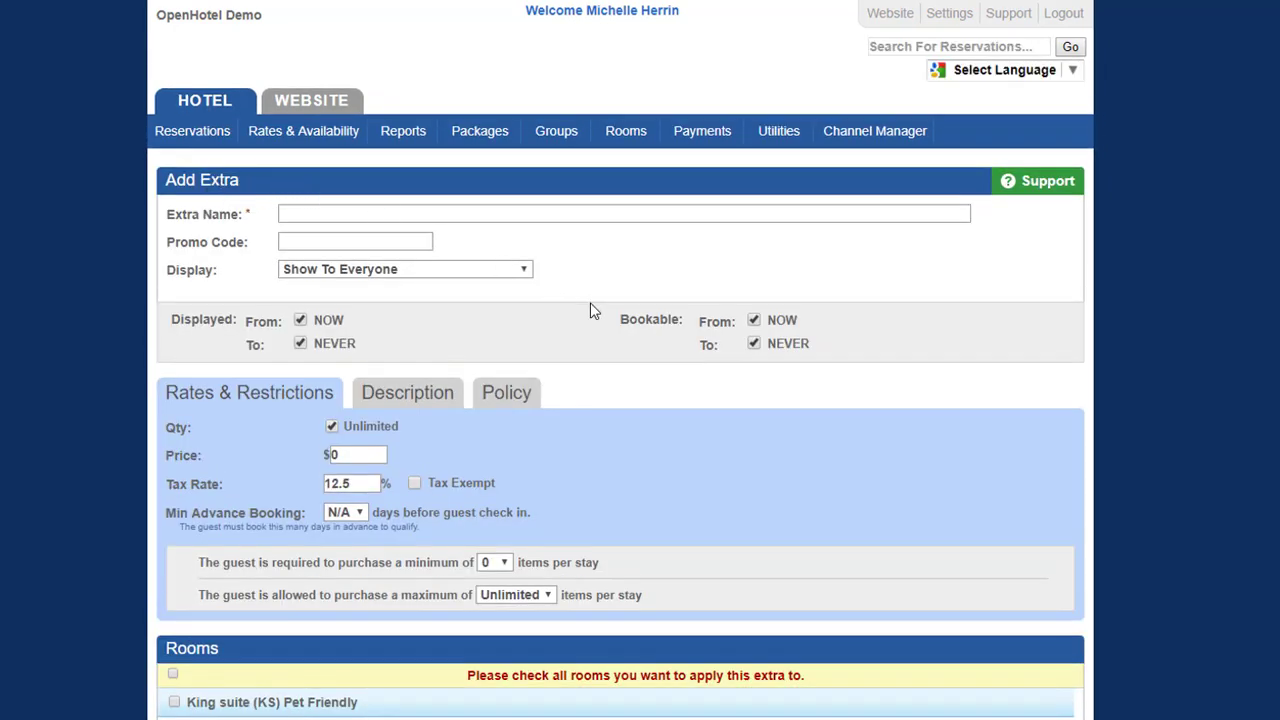
# - Review the new extra's policy settings and set its minimum advance booking to 3 days before guest check-in
pyautogui.click(500, 397)
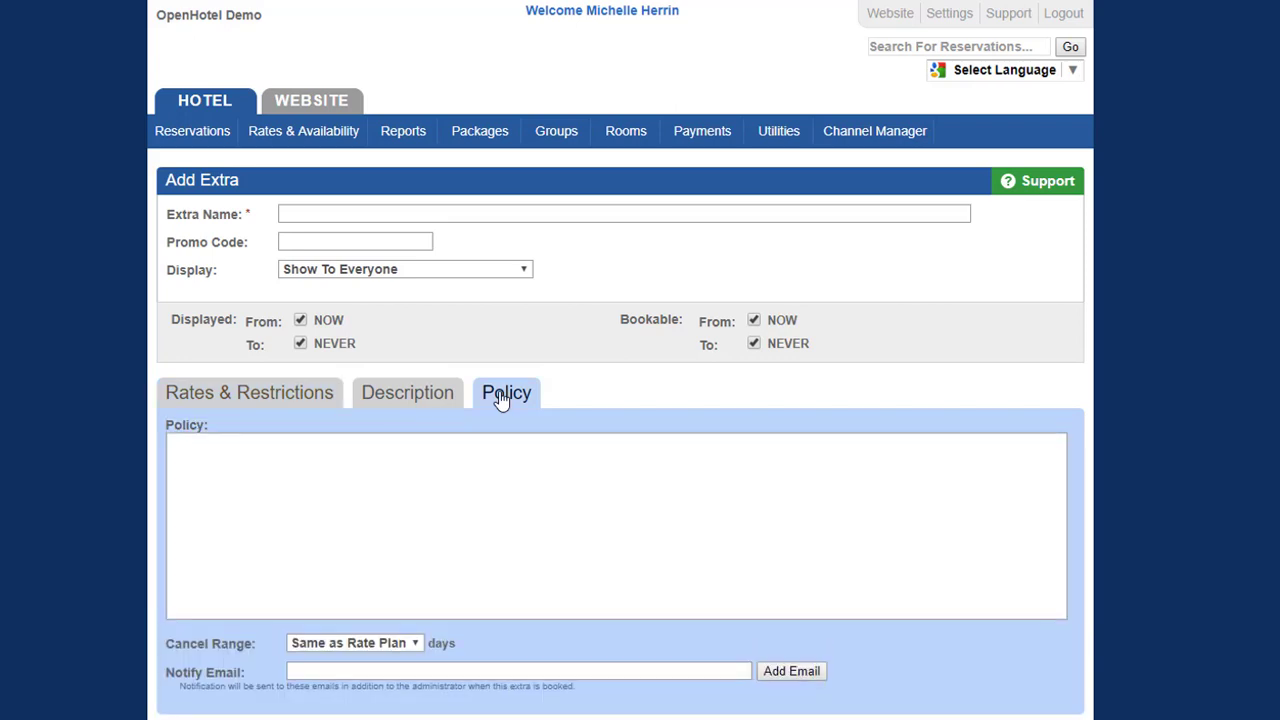
pyautogui.scroll(-2, 494, 403)
pyautogui.click(440, 485)
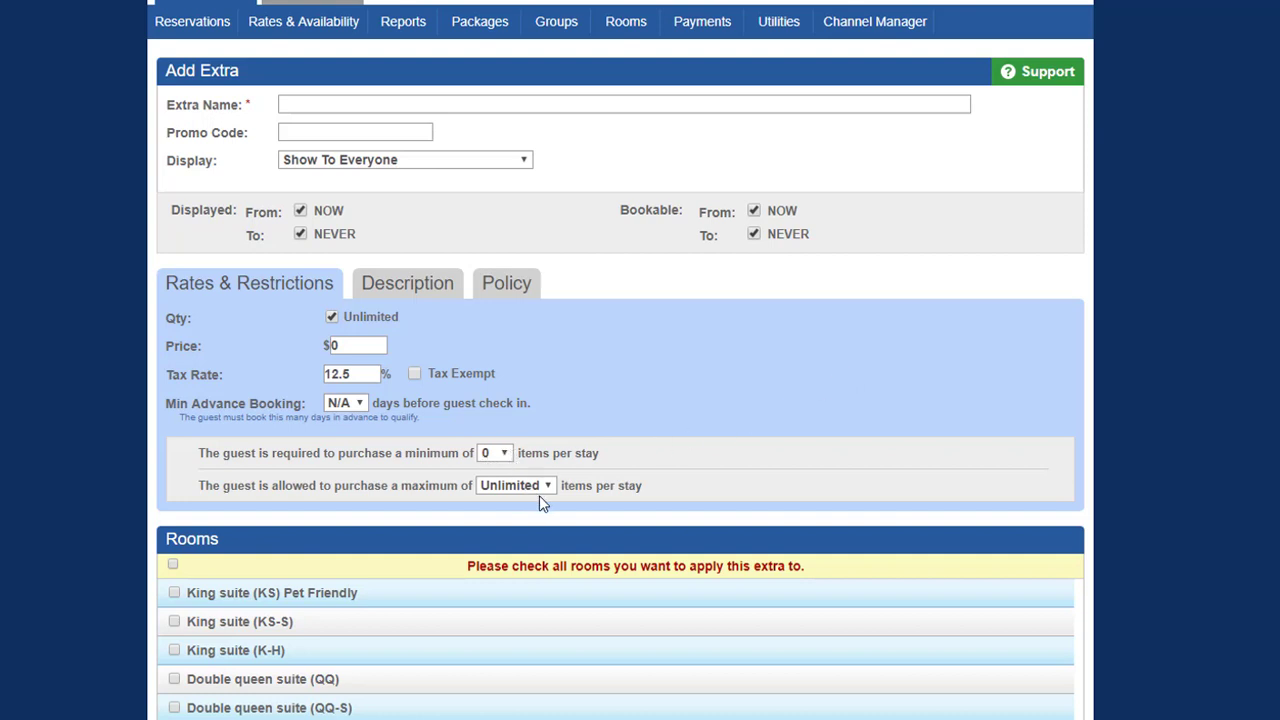
pyautogui.click(345, 402)
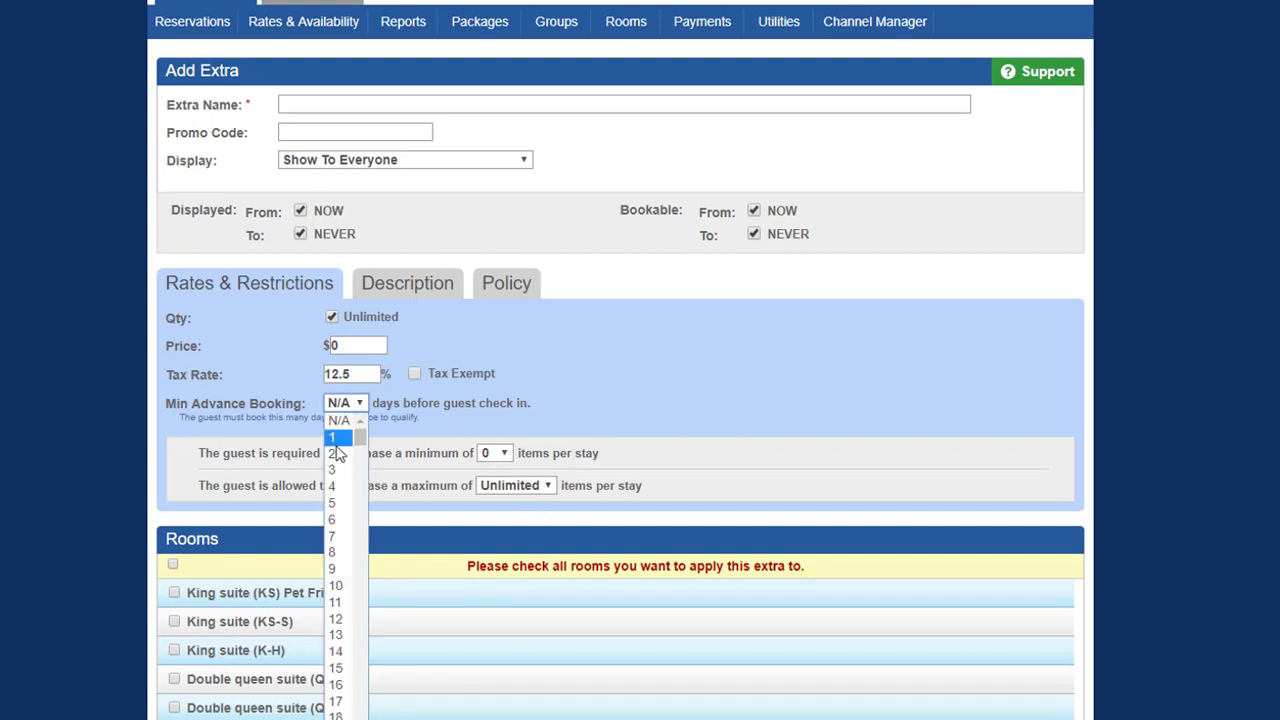
pyautogui.click(340, 471)
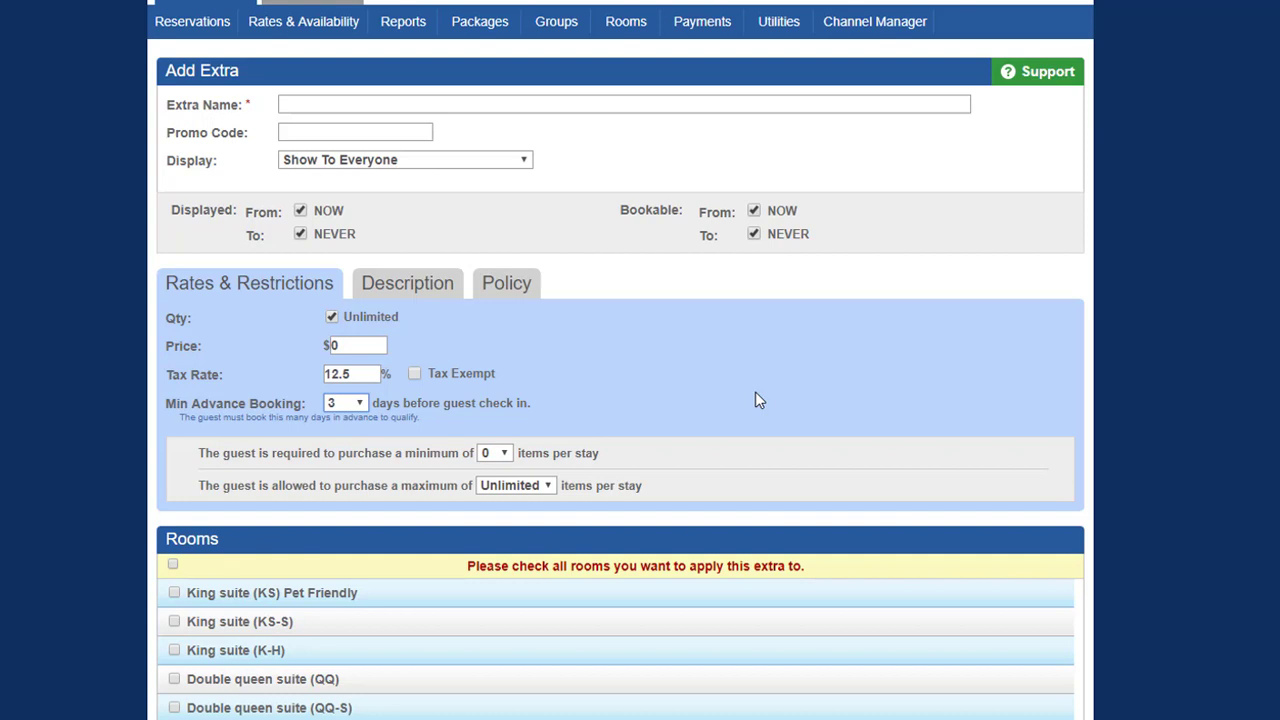
pyautogui.scroll(1, 755, 400)
pyautogui.moveTo(417, 128)
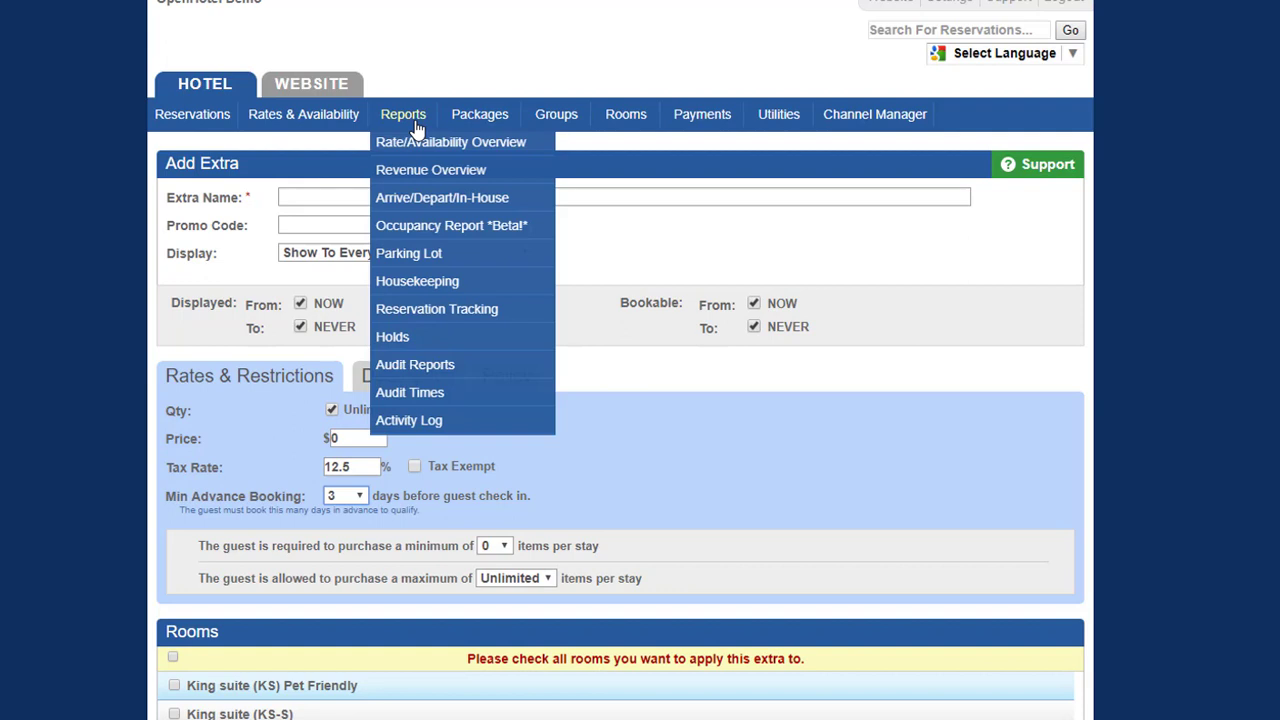
pyautogui.moveTo(334, 125)
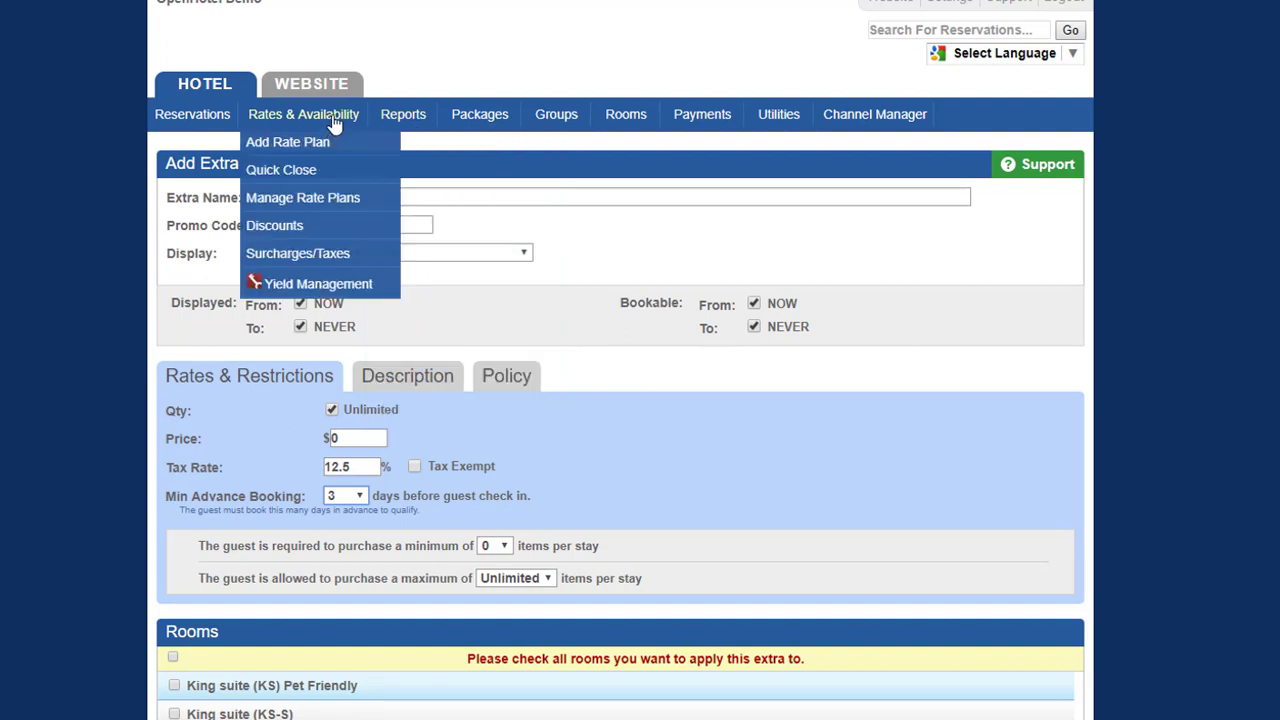